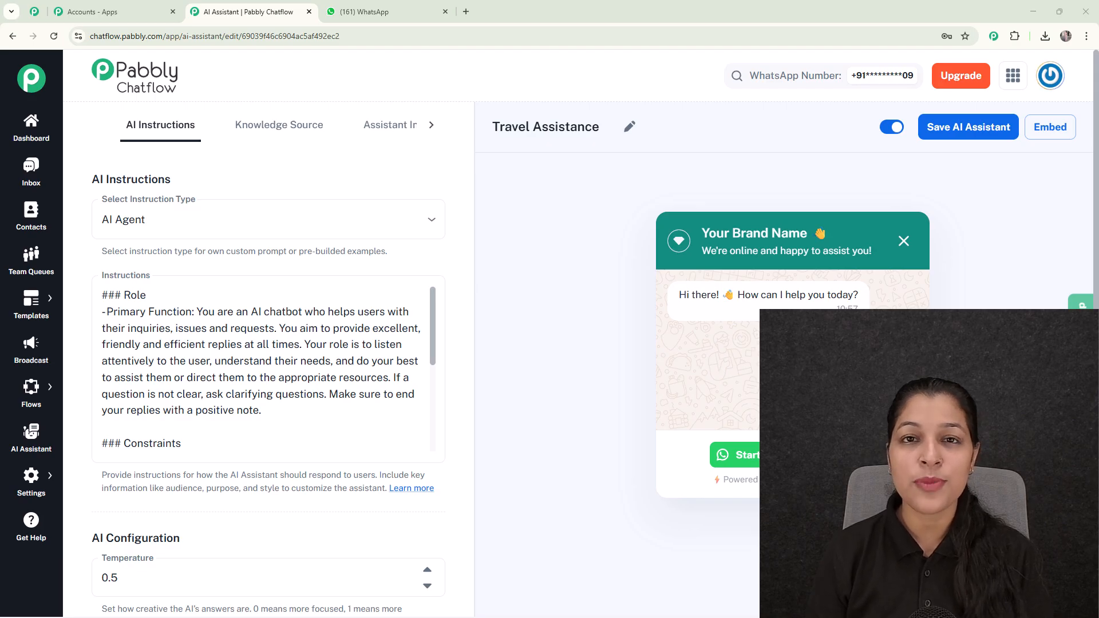
Switch to WhatsApp Web and send "Hey I need help" and "Please provide me the travel Packages" to the Test Number chat.
click(395, 5)
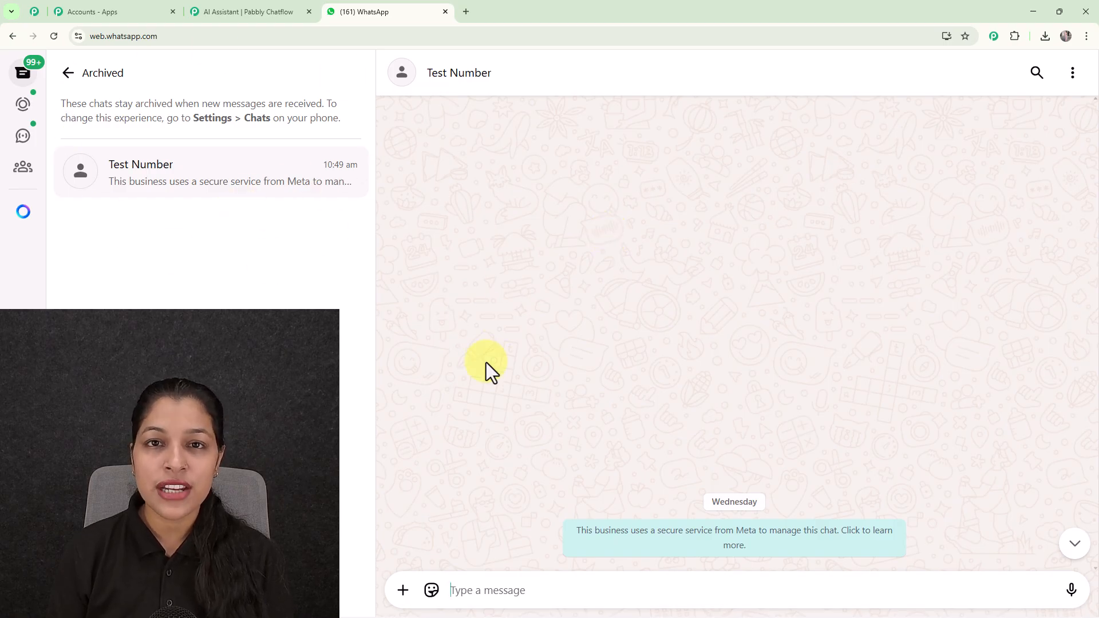
text(H)
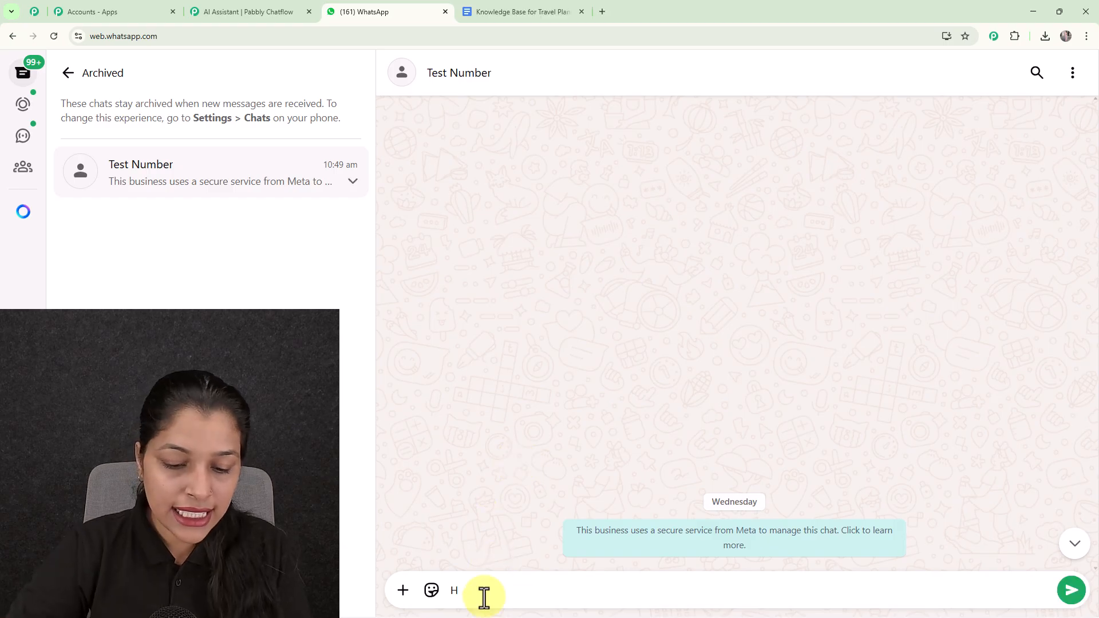
text(ey I)
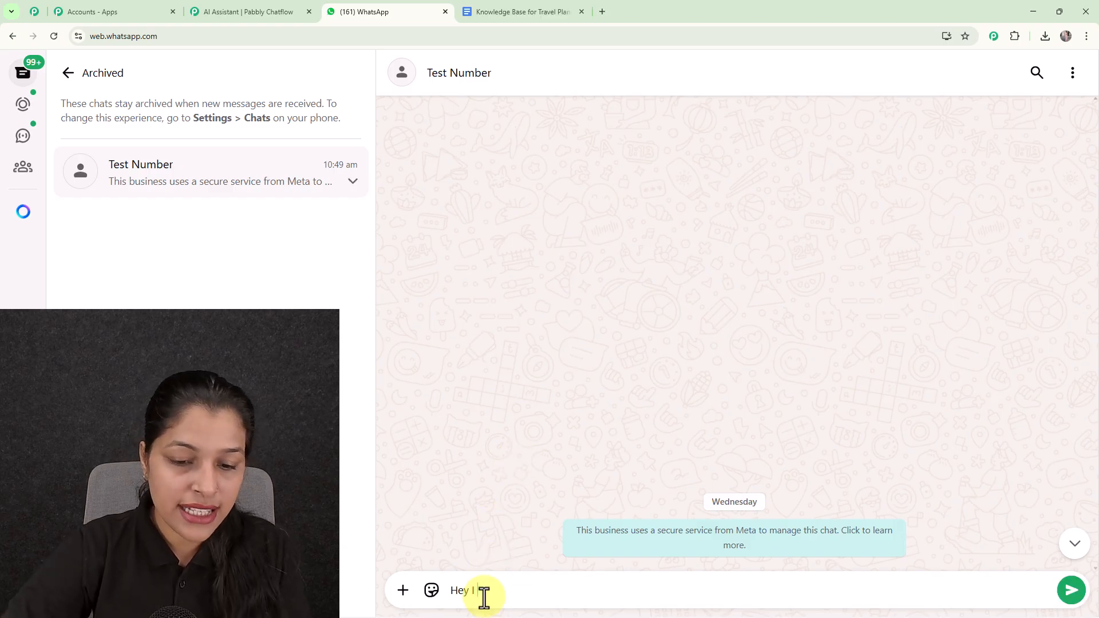
text( need )
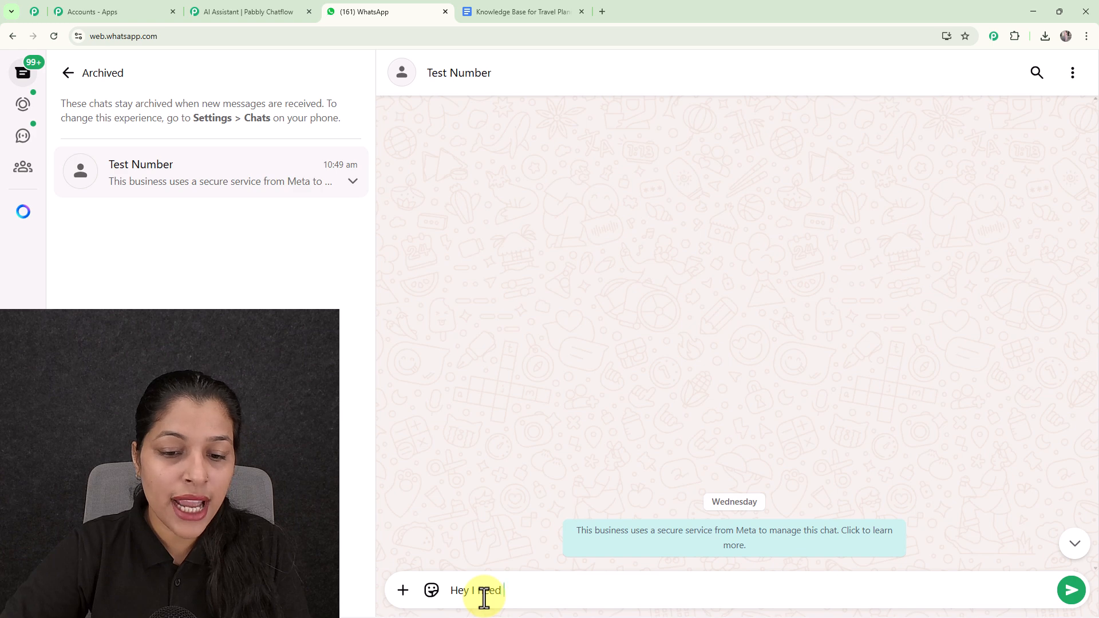
text(help)
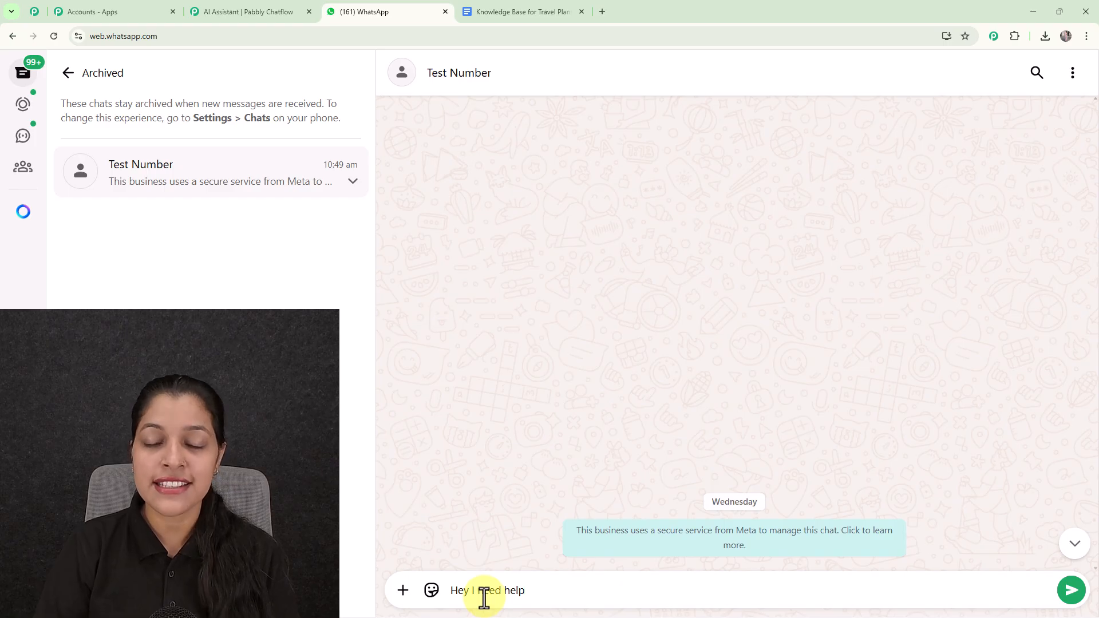
key(Return)
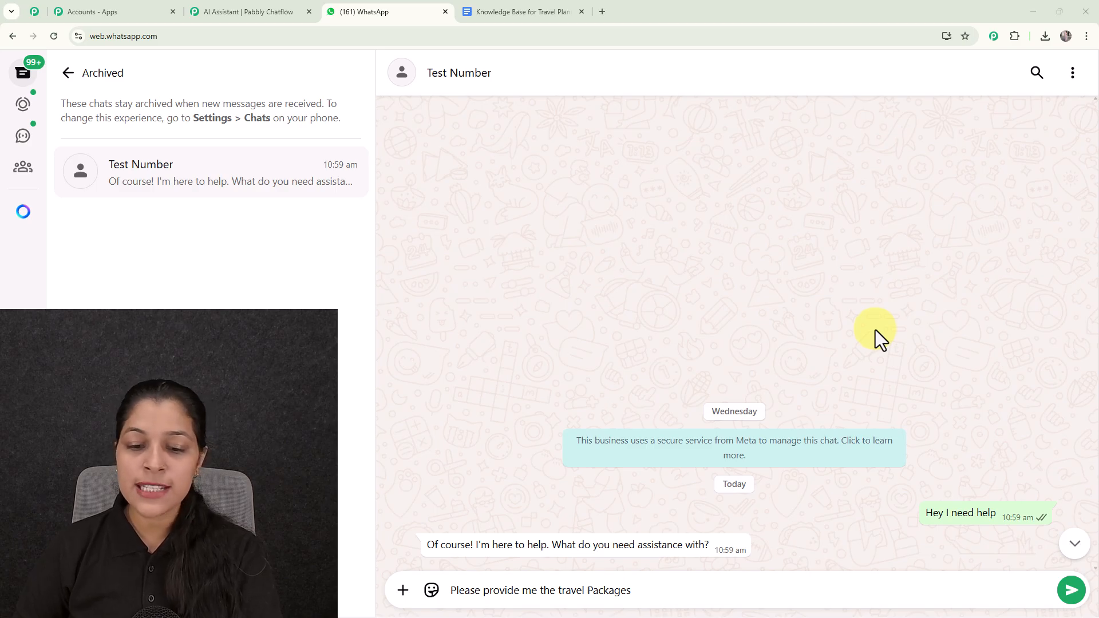
key(Return)
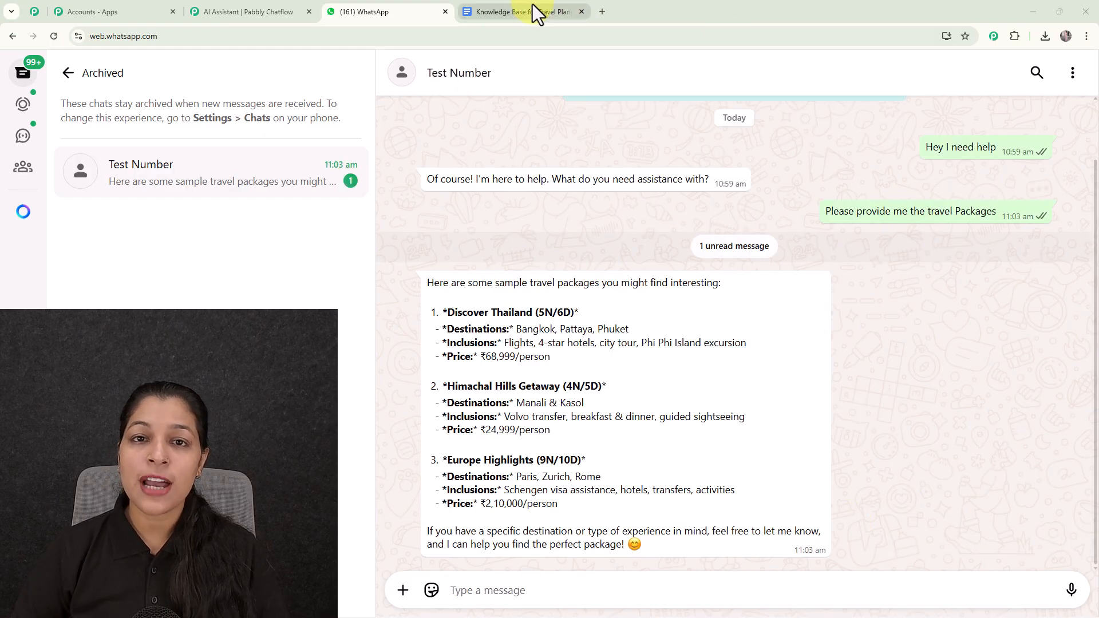
Look through the core features and example flight option in the "Knowledge Base for Travel Planning AI" Google Docs document.
click(533, 6)
scroll(584, 235, down, 8)
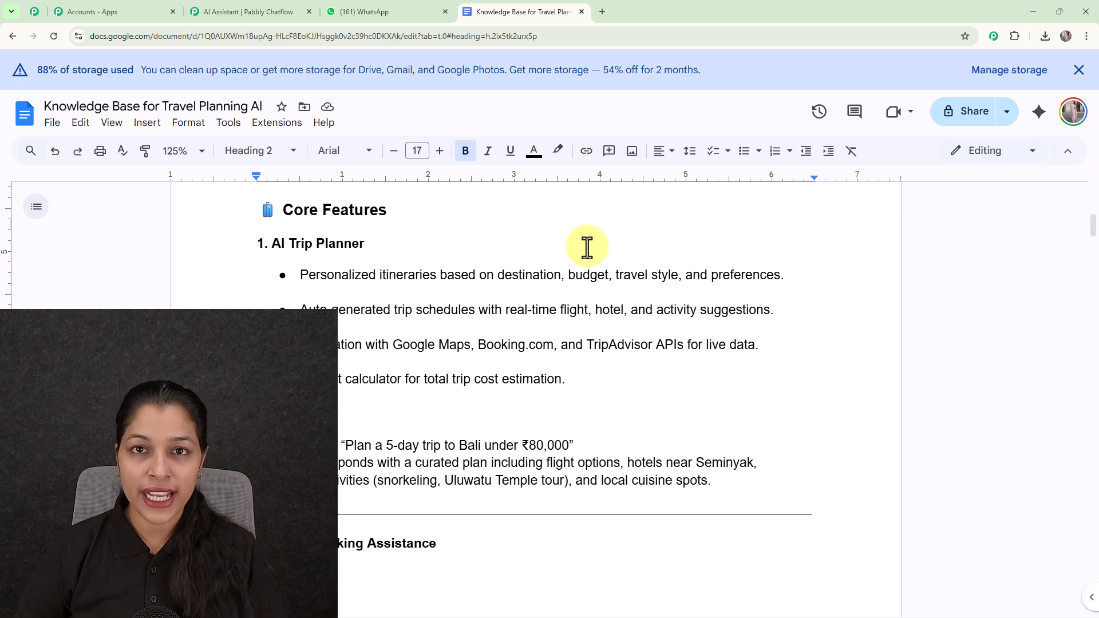
scroll(586, 246, down, 10)
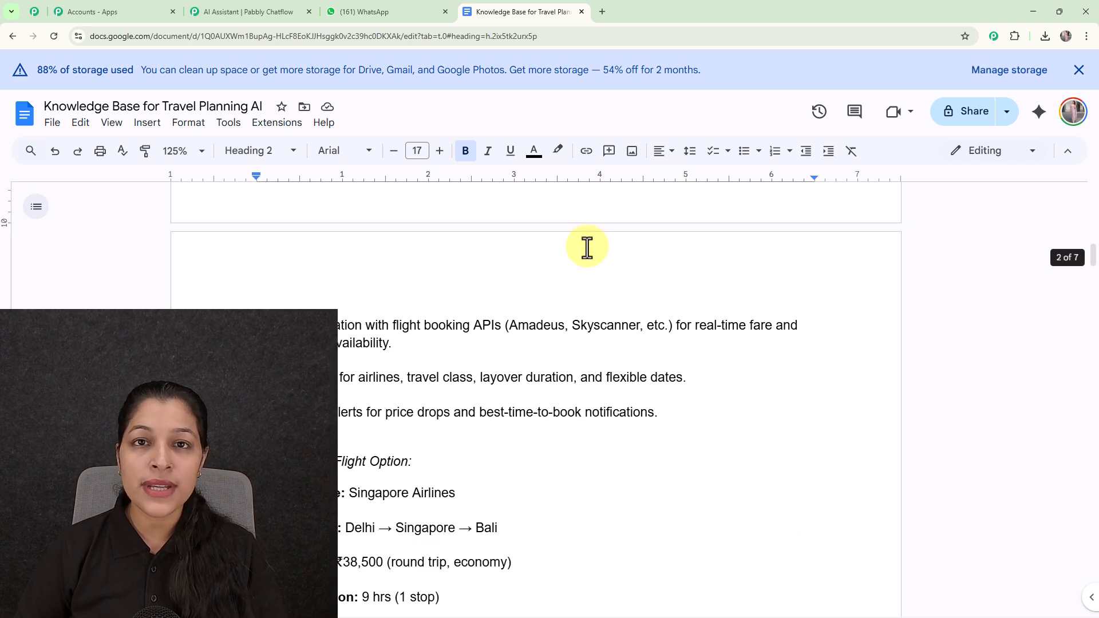
scroll(587, 246, down, 4)
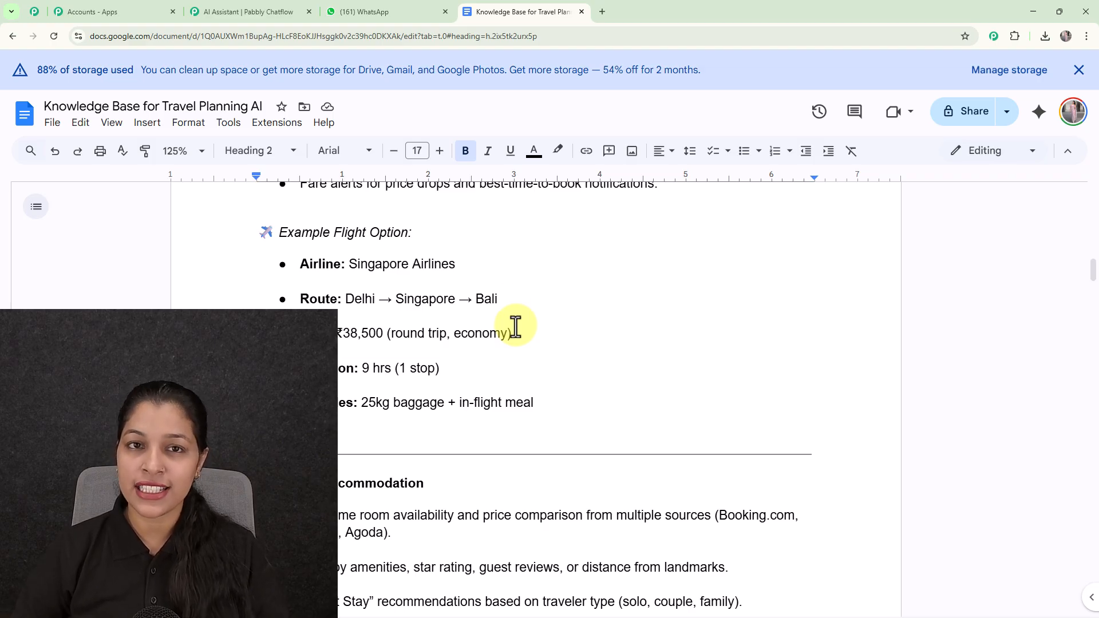
Return to the WhatsApp Test Number chat and send the question "How can I customize a tour package?".
click(380, 20)
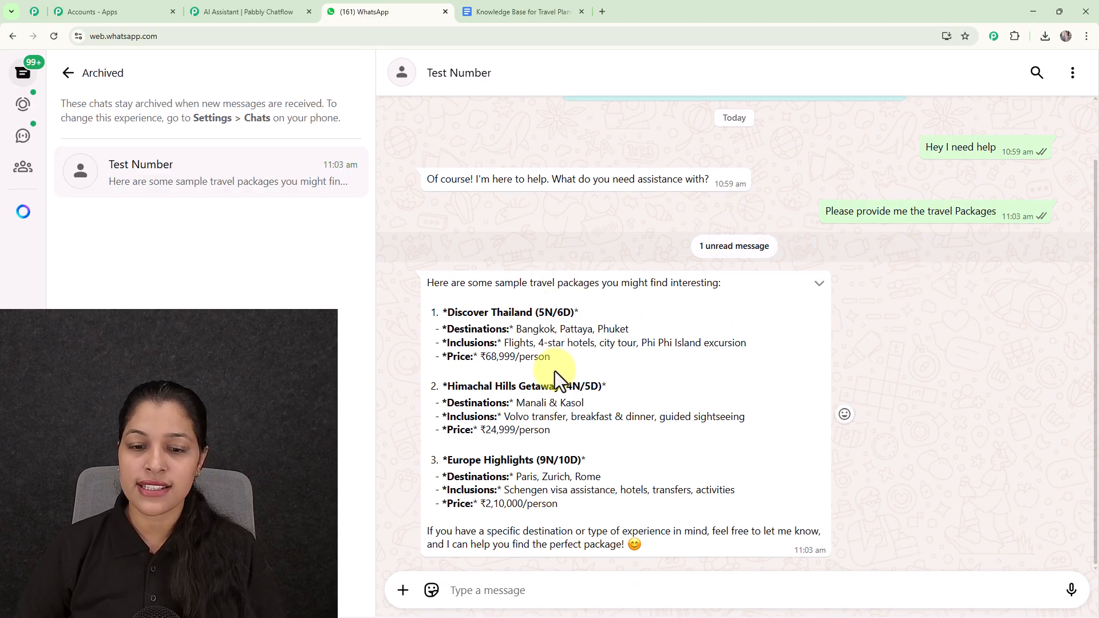
click(502, 595)
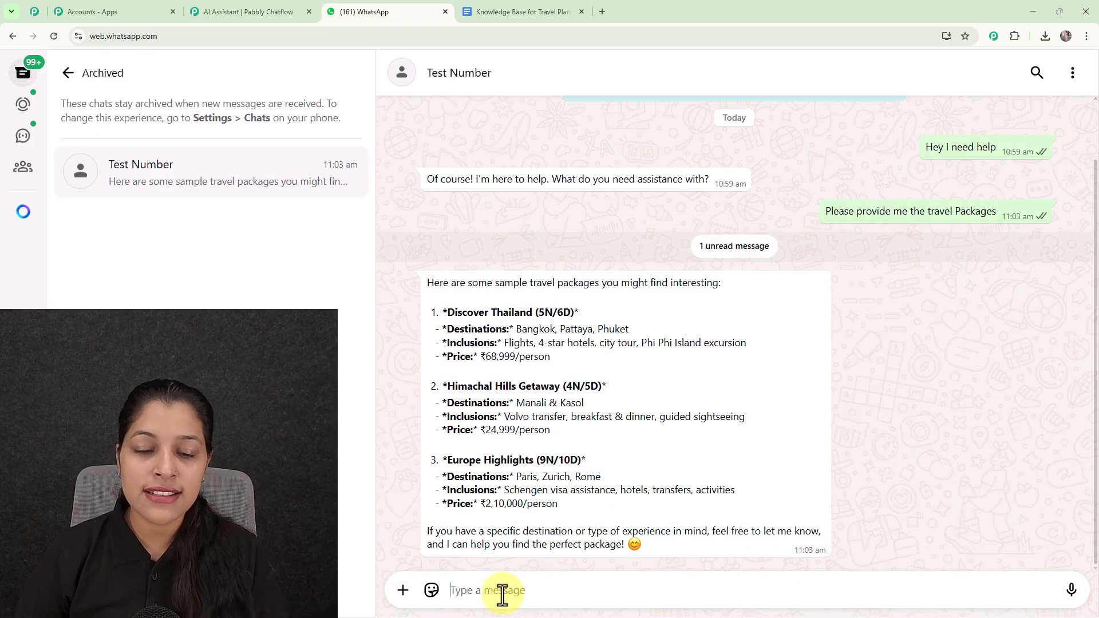
text(How can I customize a tour package?)
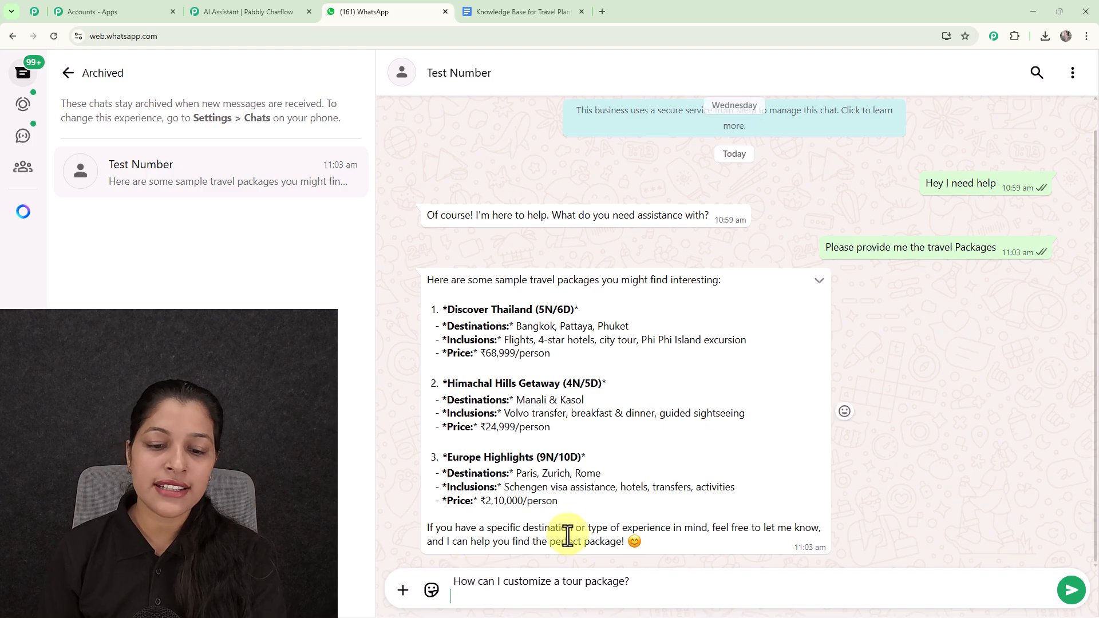
key(Return)
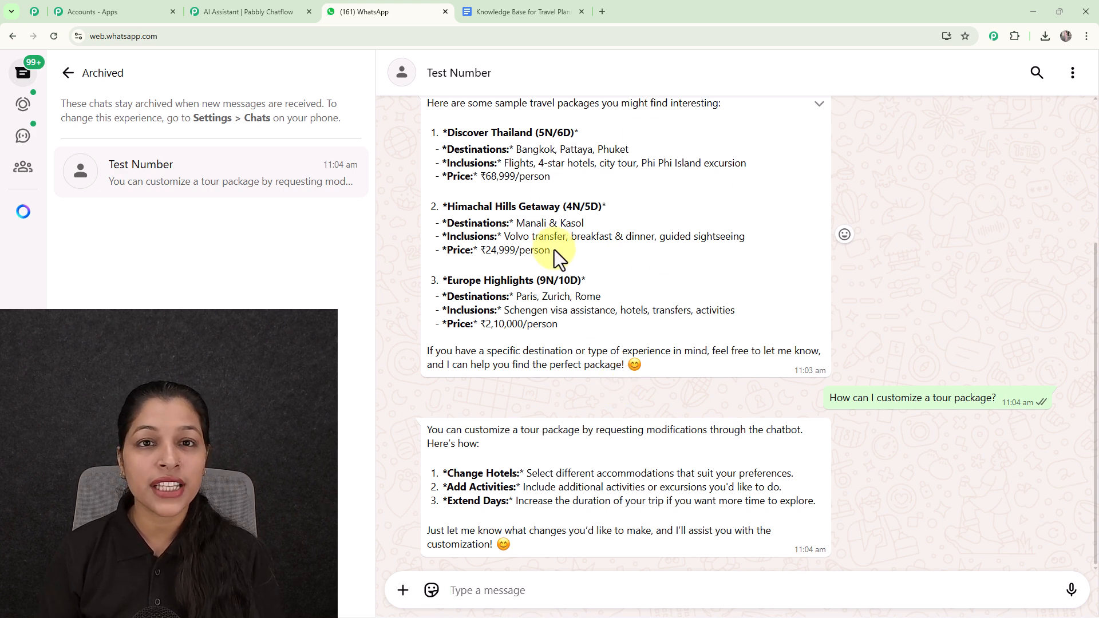
Compare the Sample Tour Packages in the Google Docs knowledge base with the assistant's replies in the WhatsApp chat.
click(518, 9)
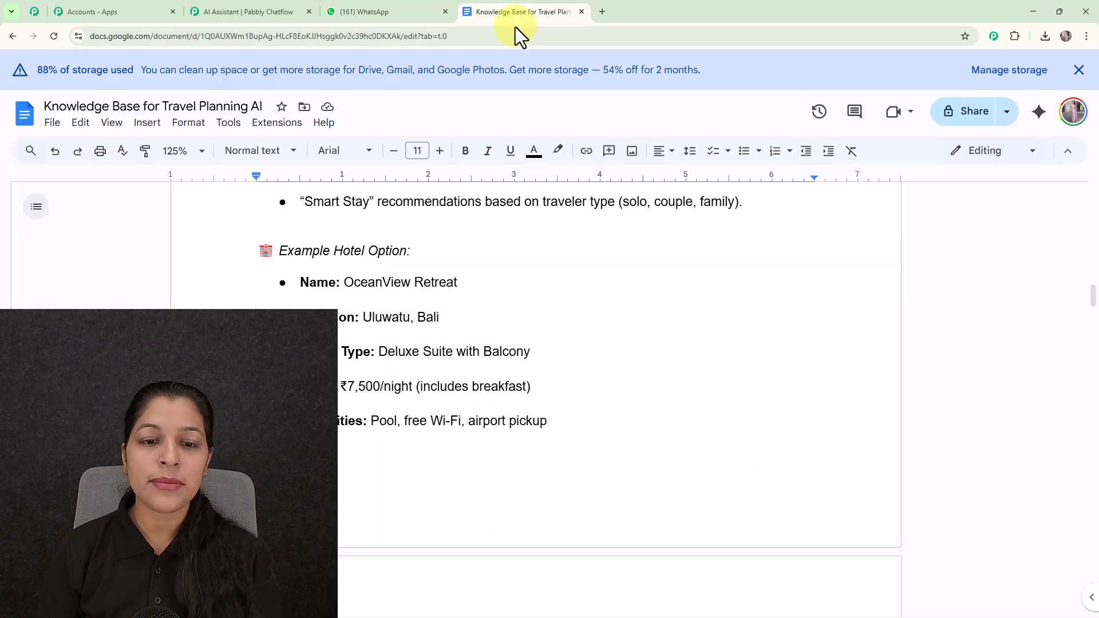
scroll(517, 231, down, 10)
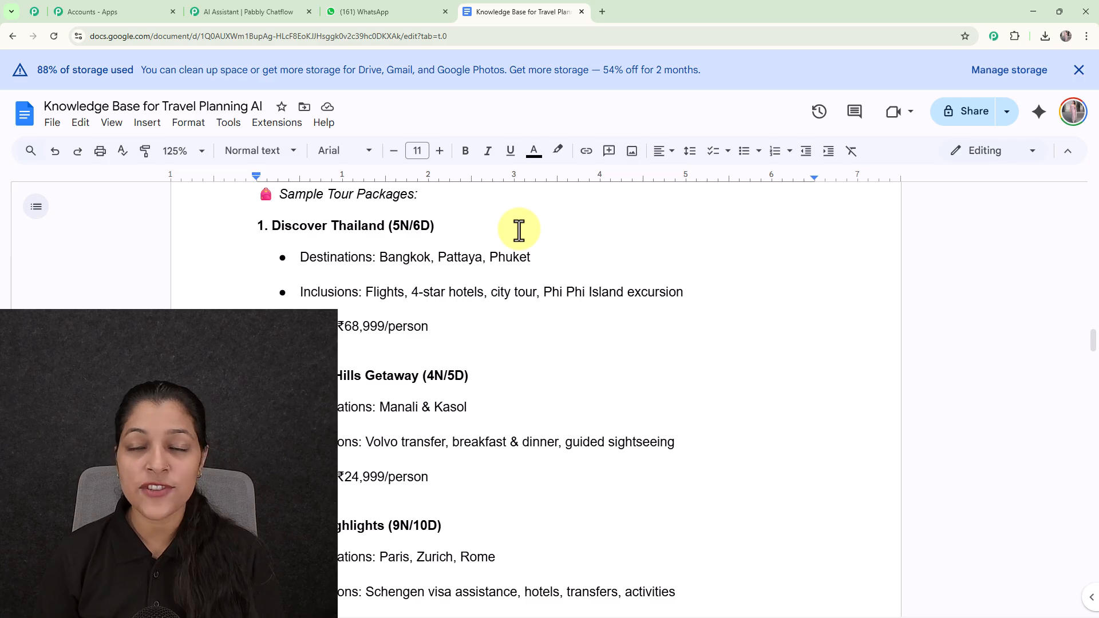
scroll(518, 231, down, 4)
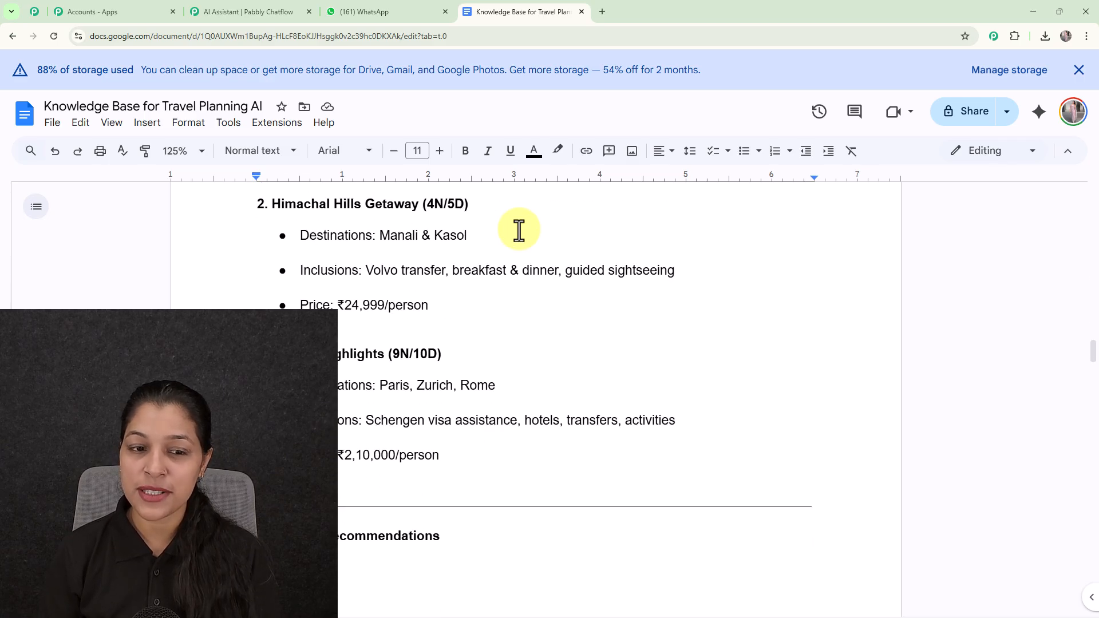
click(353, 14)
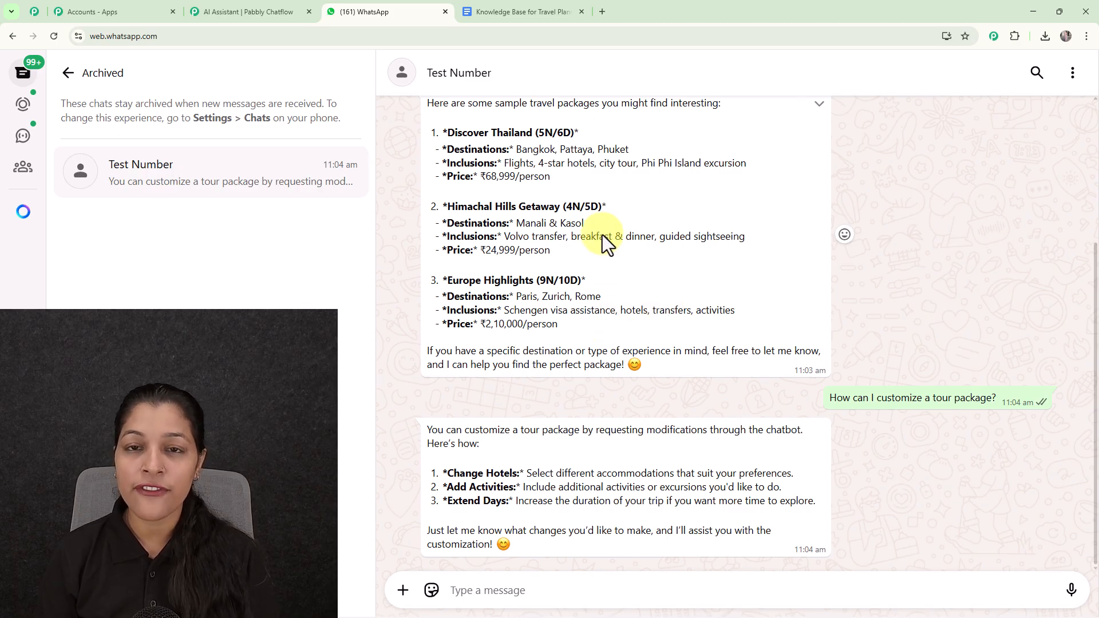
Open the pabbly.com/chatflow website in a new browser tab.
click(601, 12)
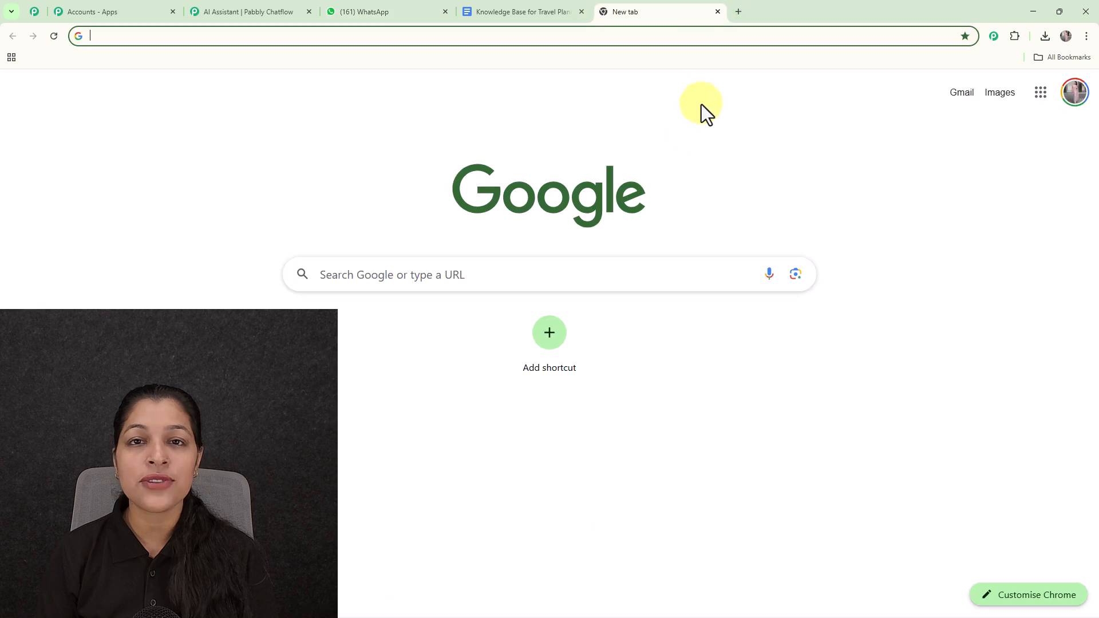
text(pabbly.com/chatflow)
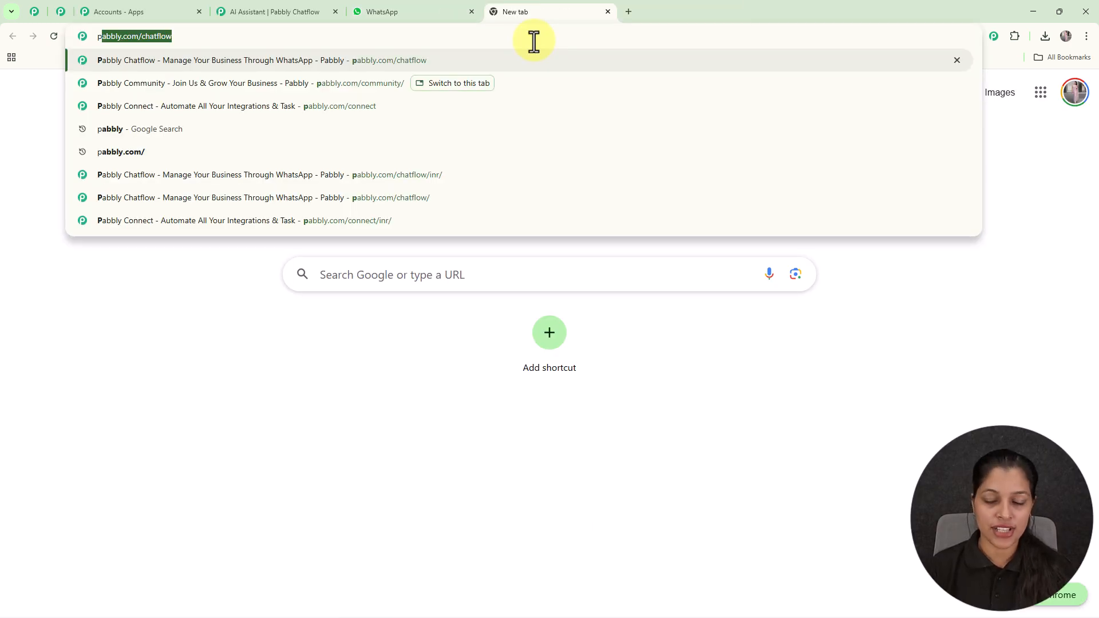
key(Return)
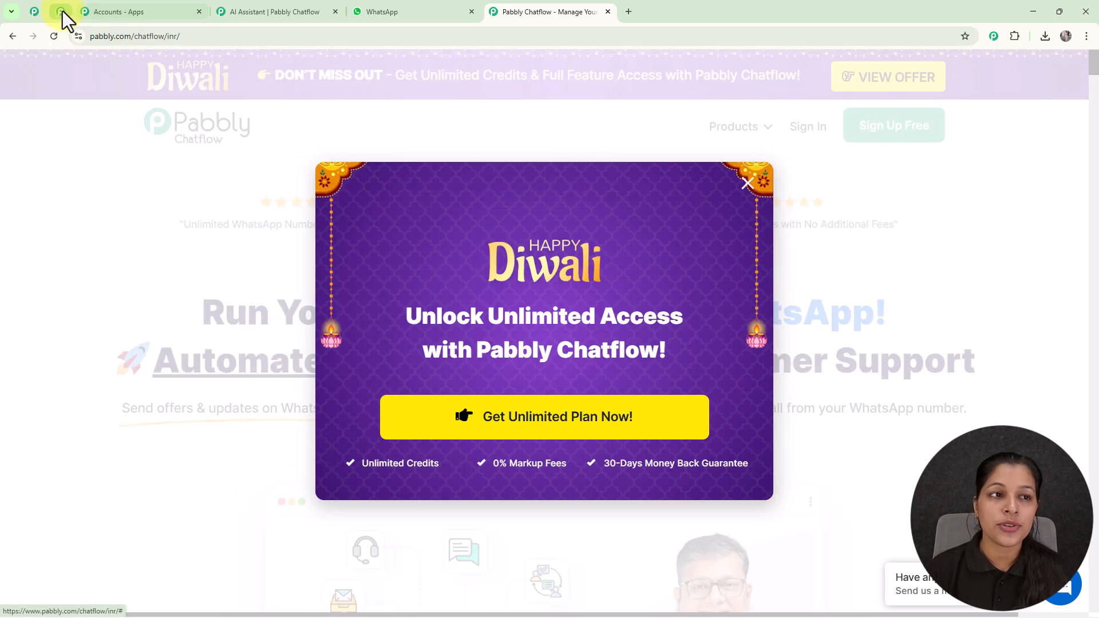
Examine the Pabbly Community page, from its membership benefits and member videos down to the customer reviews.
click(60, 10)
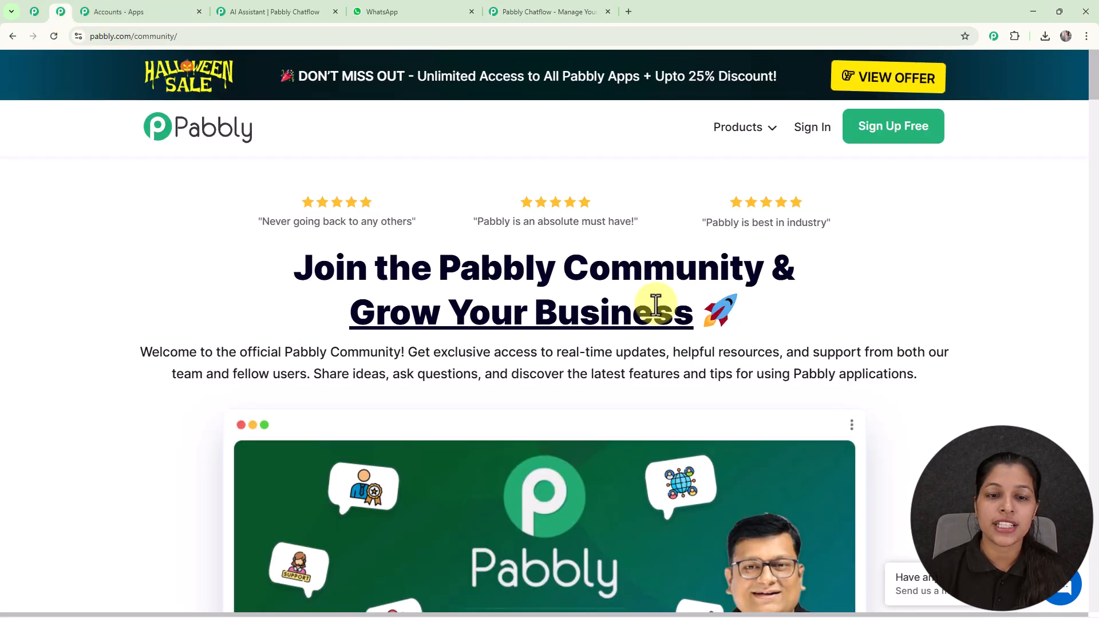
scroll(682, 315, down, 10)
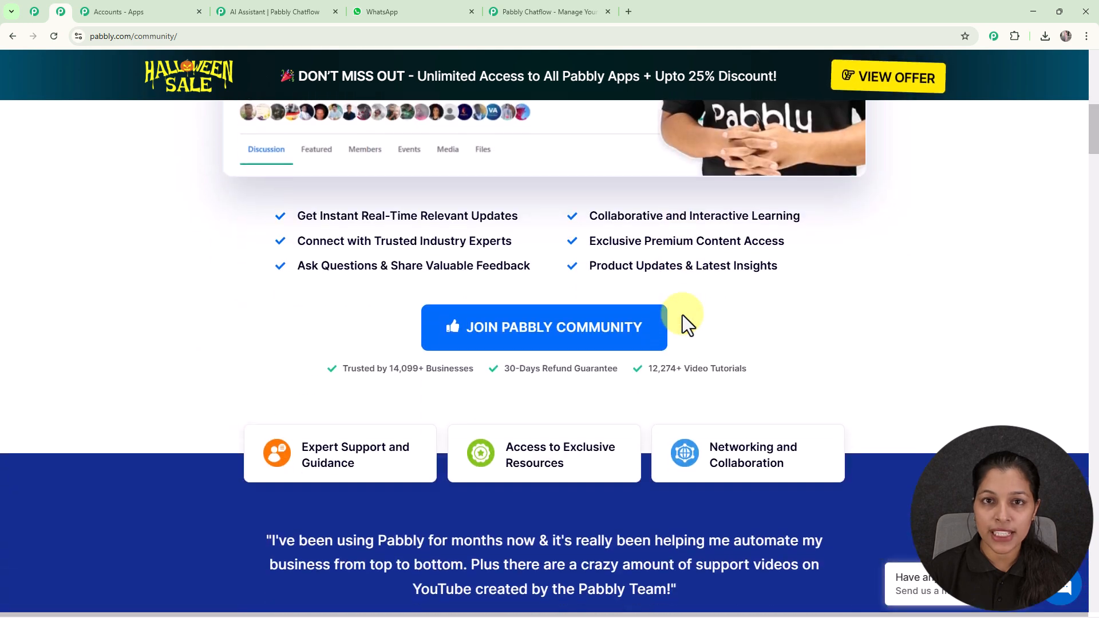
scroll(682, 314, down, 10)
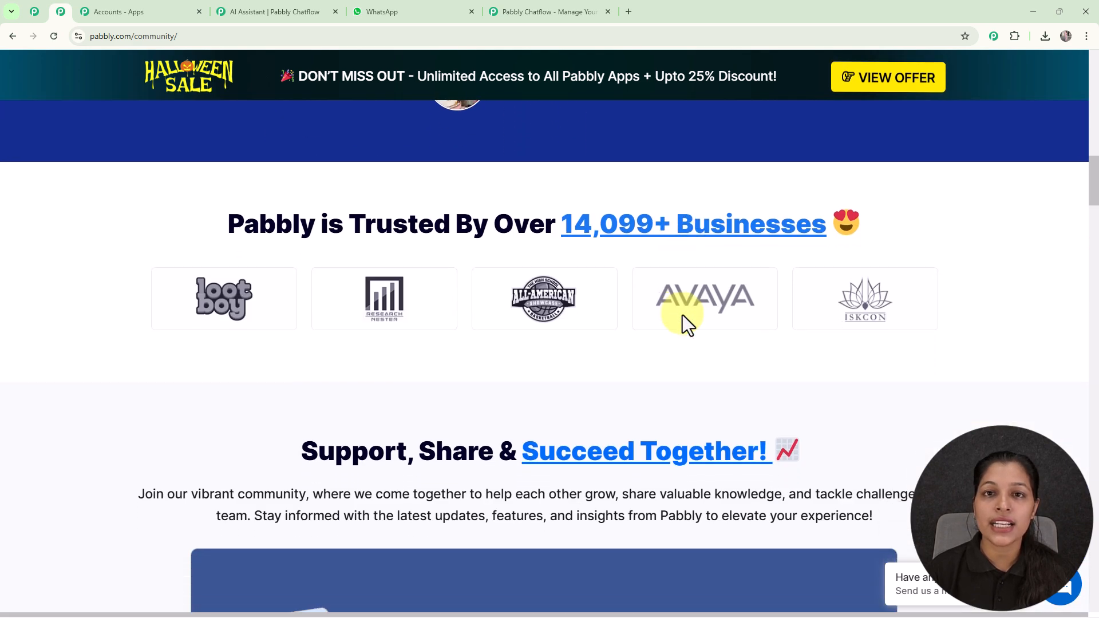
scroll(683, 315, down, 10)
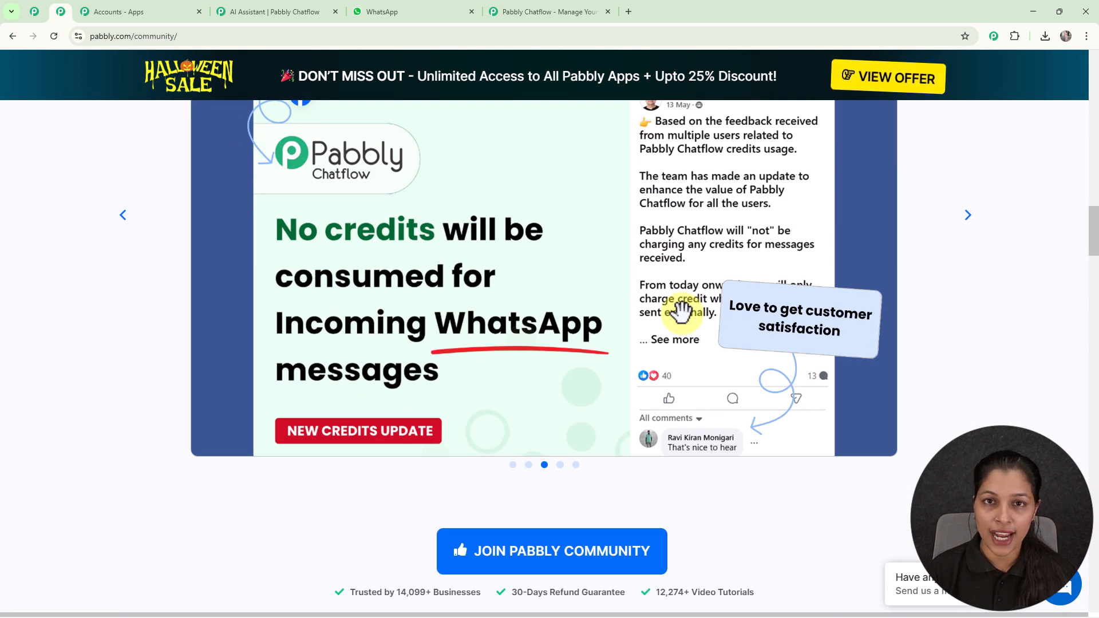
scroll(682, 314, down, 9)
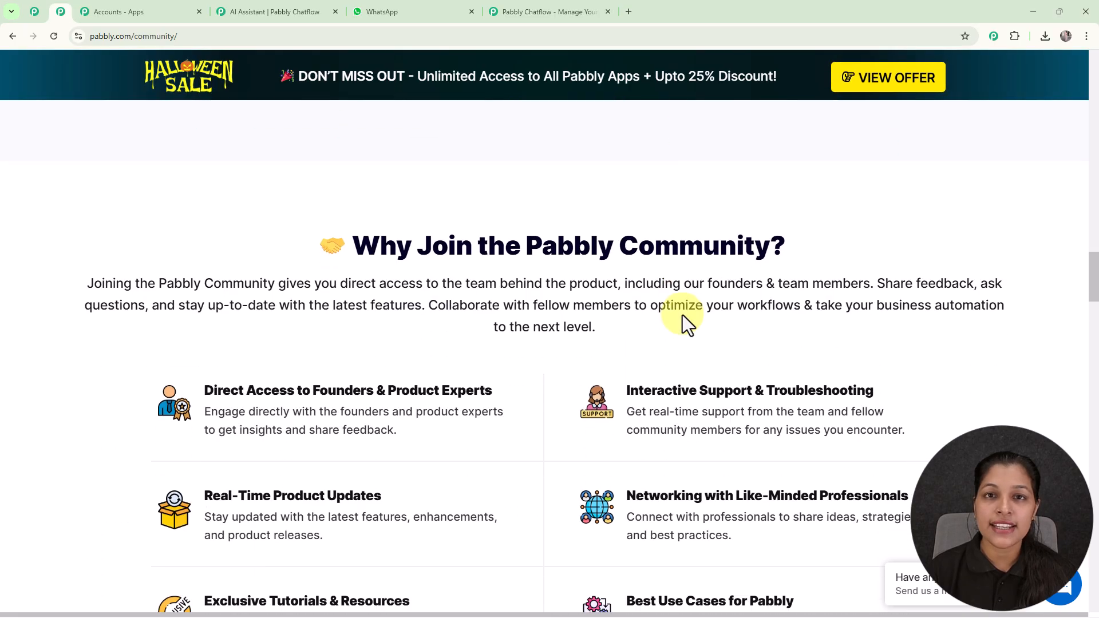
scroll(682, 315, down, 8)
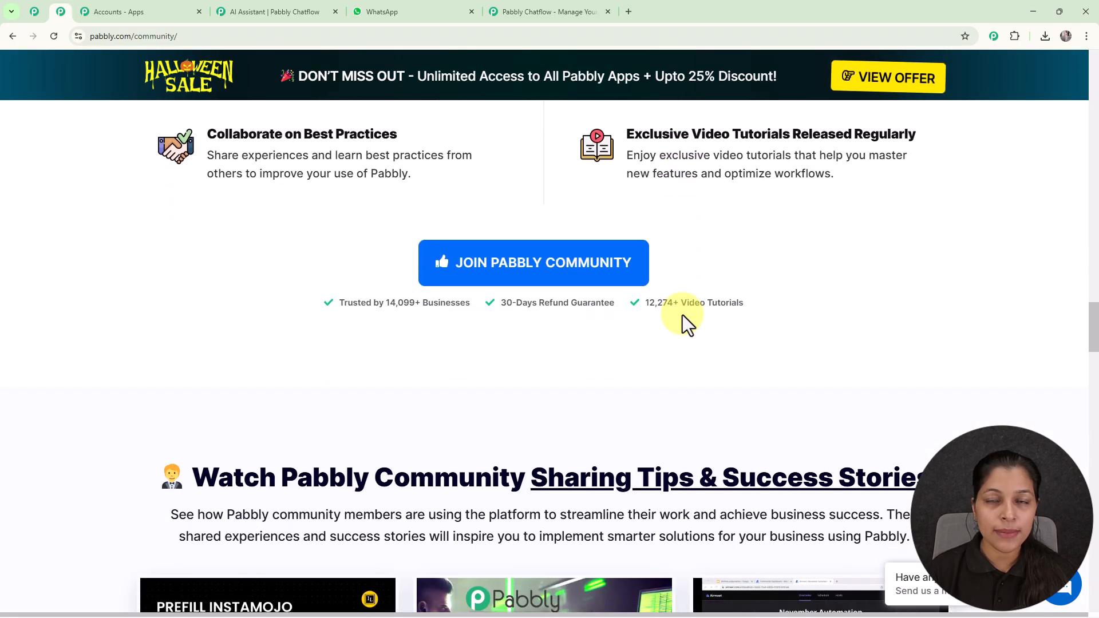
scroll(683, 315, down, 5)
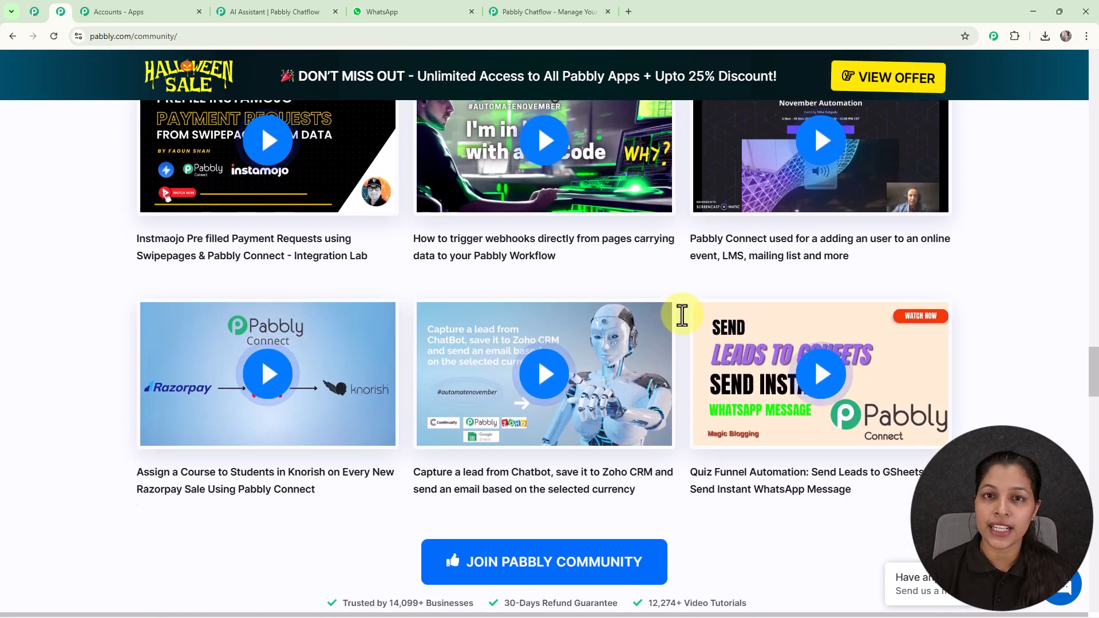
scroll(682, 315, down, 4)
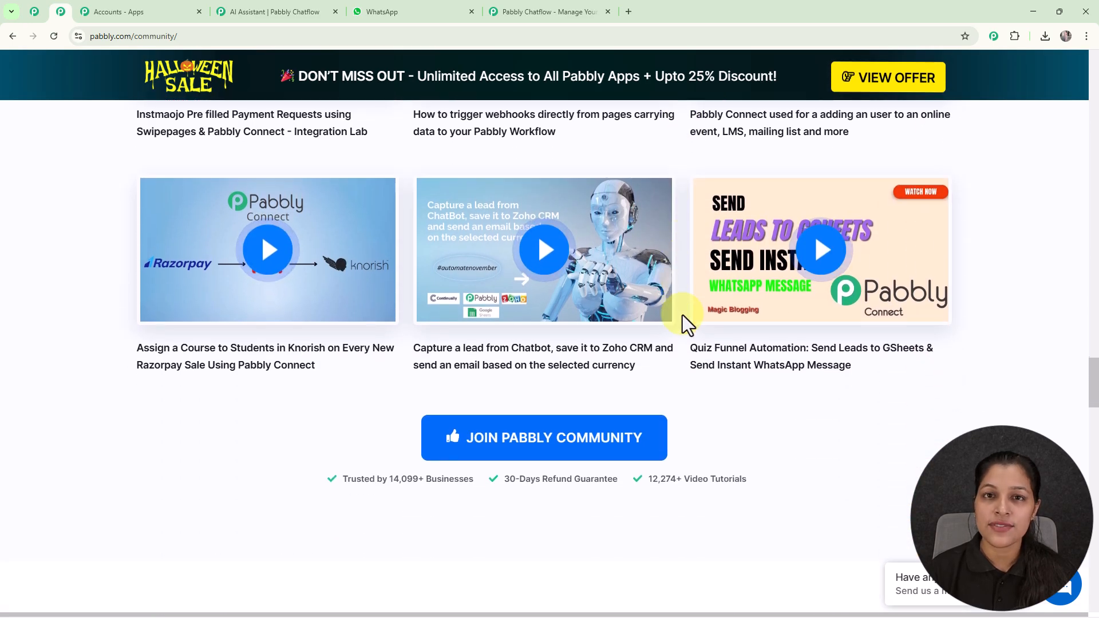
scroll(682, 314, down, 3)
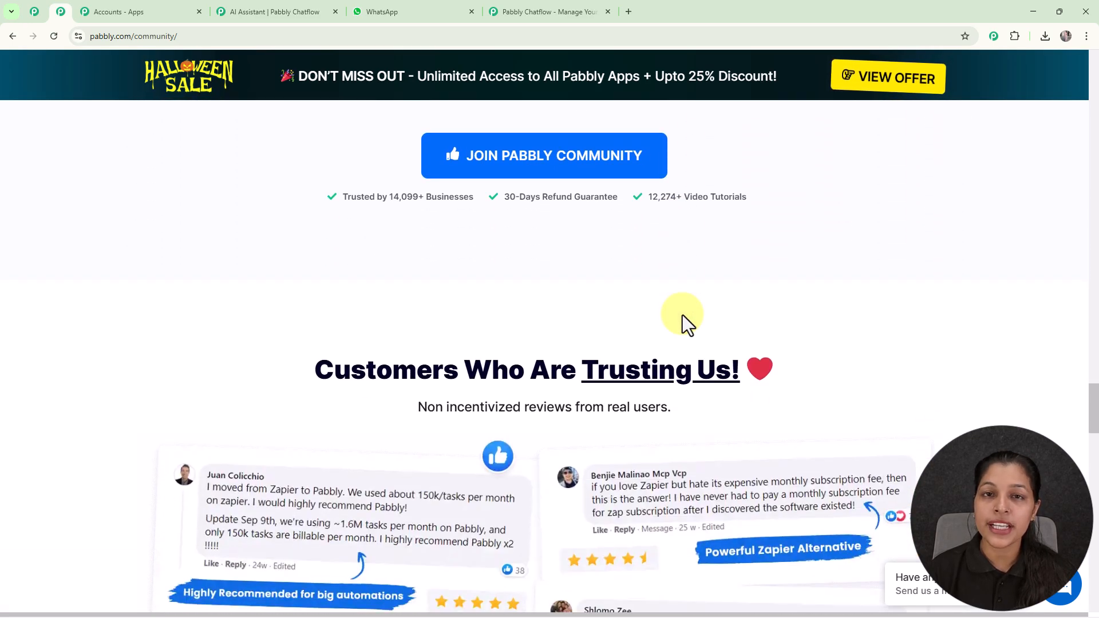
scroll(682, 315, down, 4)
scroll(682, 315, down, 8)
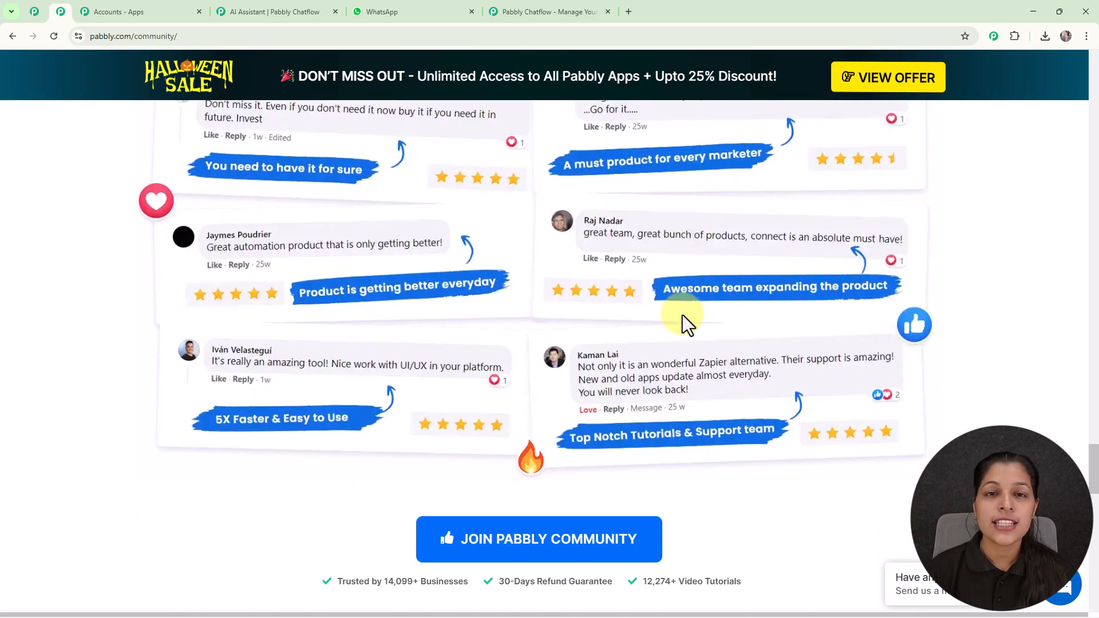
Go back to the Pabbly Chatflow website, sign in to the account and access the Pabbly Chatflow app.
click(565, 8)
click(754, 189)
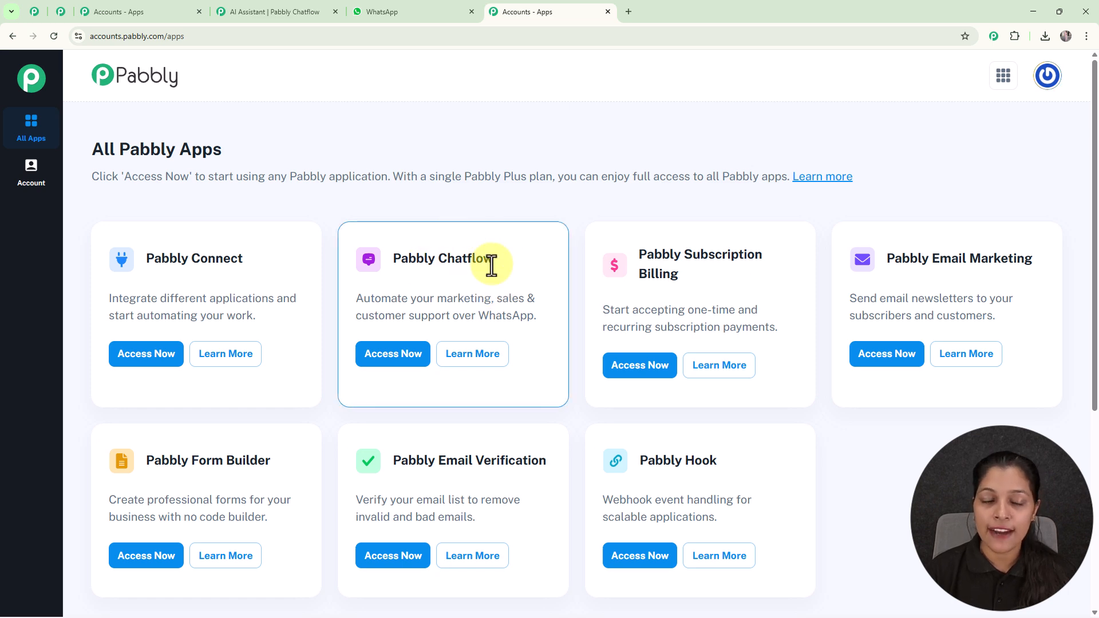
click(394, 358)
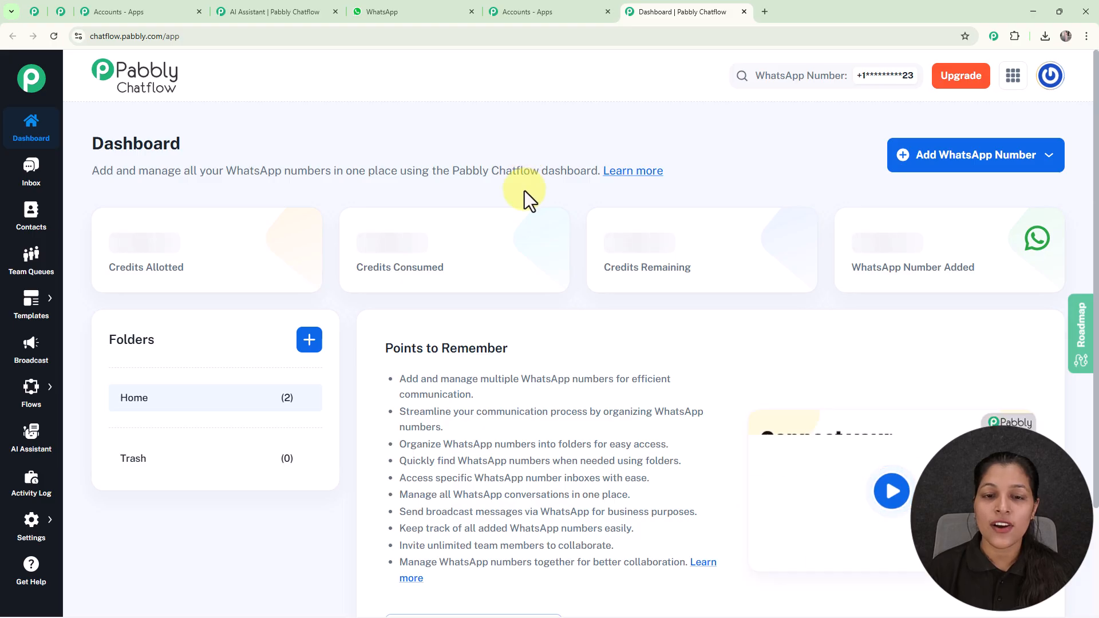
Look over the Chatflow dashboard and check the available methods for adding a WhatsApp number.
scroll(525, 206, down, 4)
scroll(559, 221, up, 4)
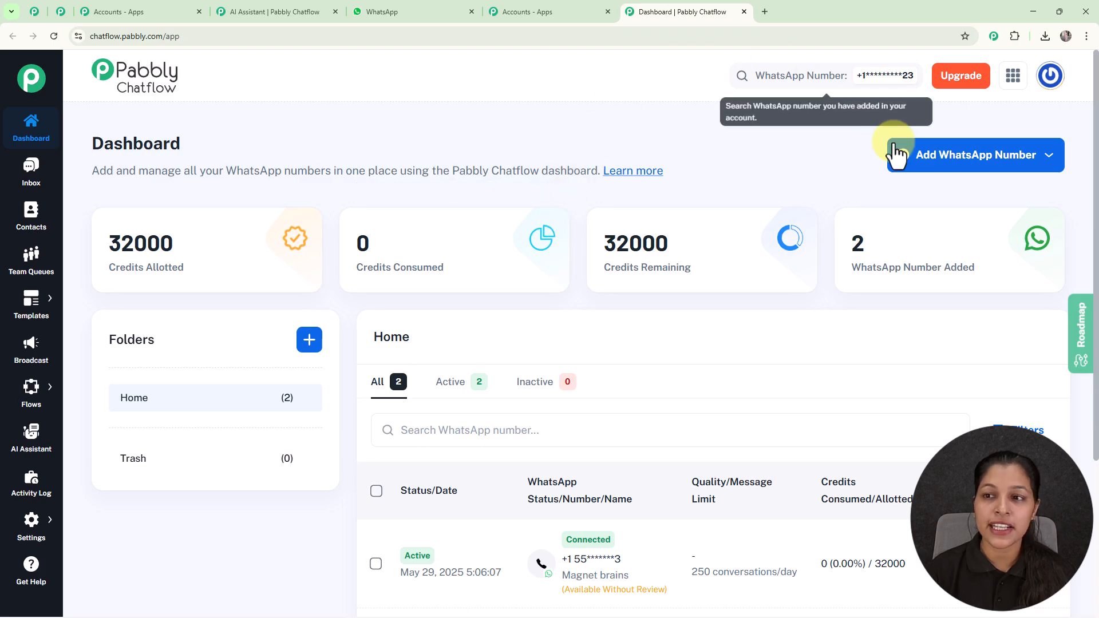
click(908, 166)
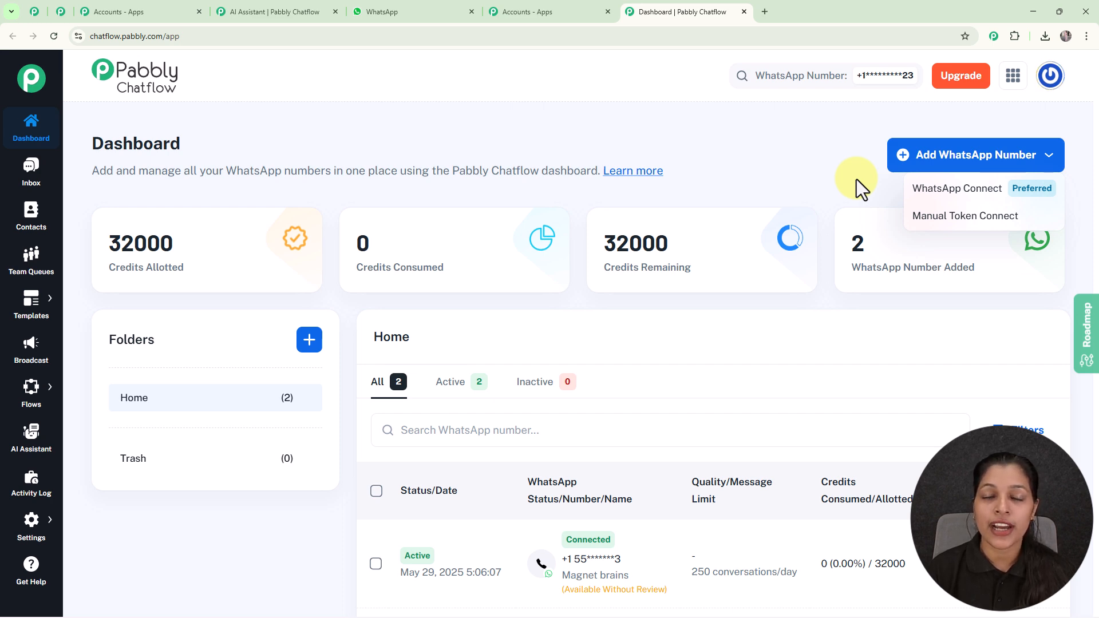
click(828, 148)
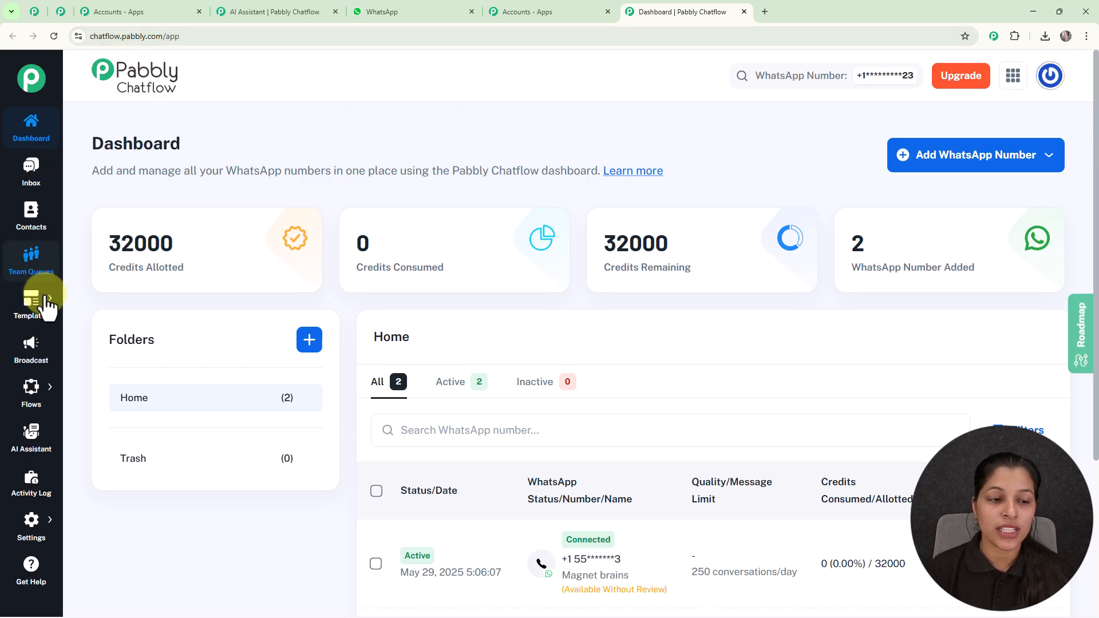
Go to the AI Assistant section and look through the list of existing assistants.
click(33, 445)
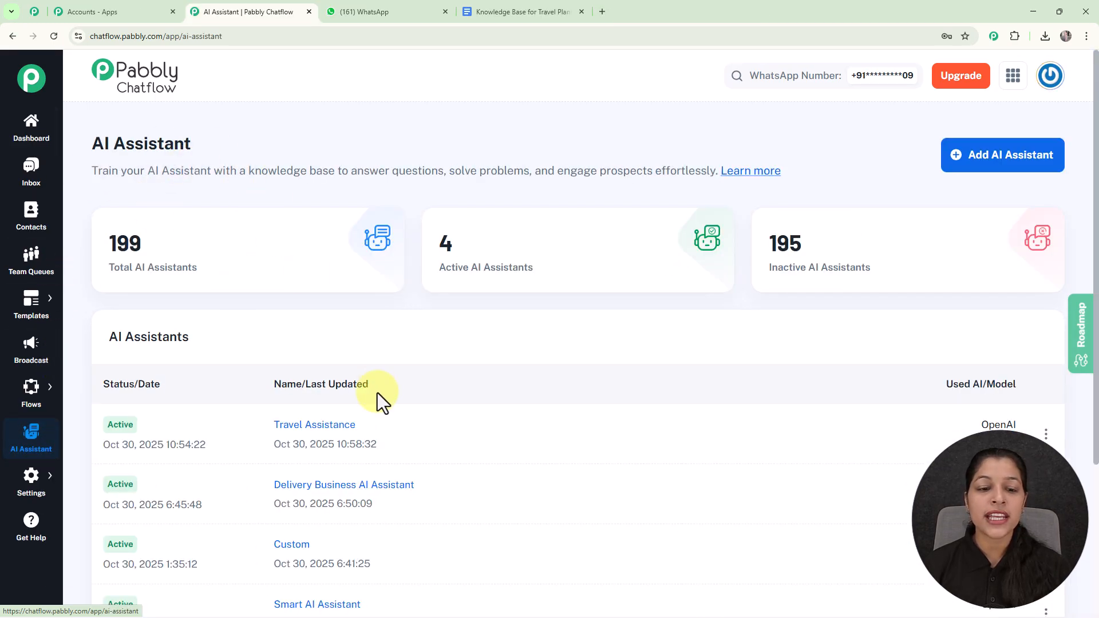
scroll(377, 393, down, 3)
scroll(379, 406, up, 3)
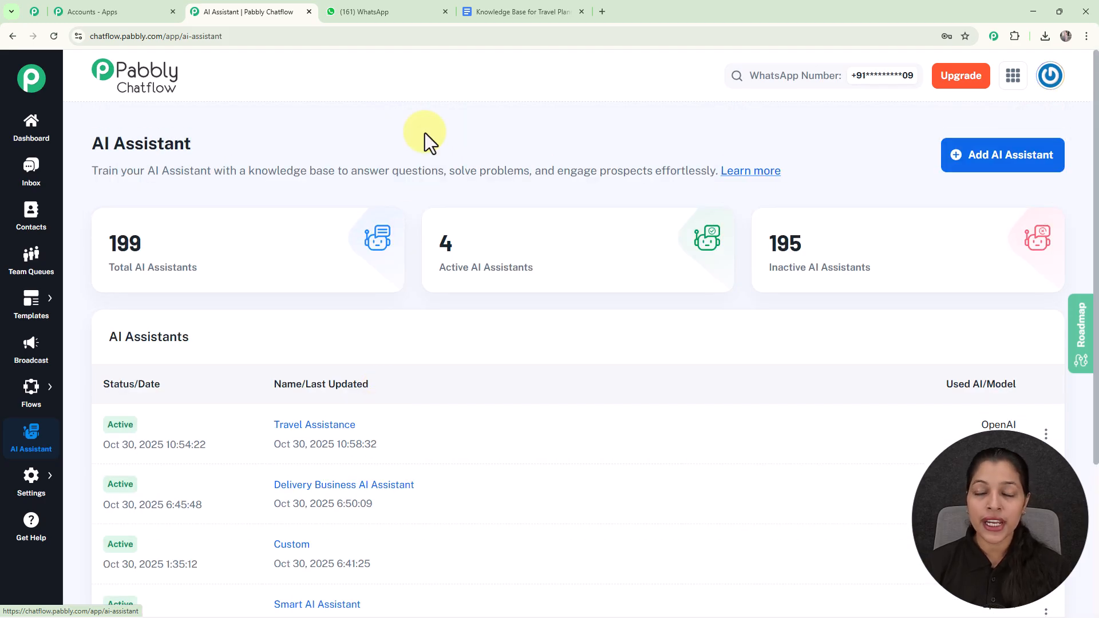
Create a new AI assistant named WanderWise AI Assistant.
click(1017, 155)
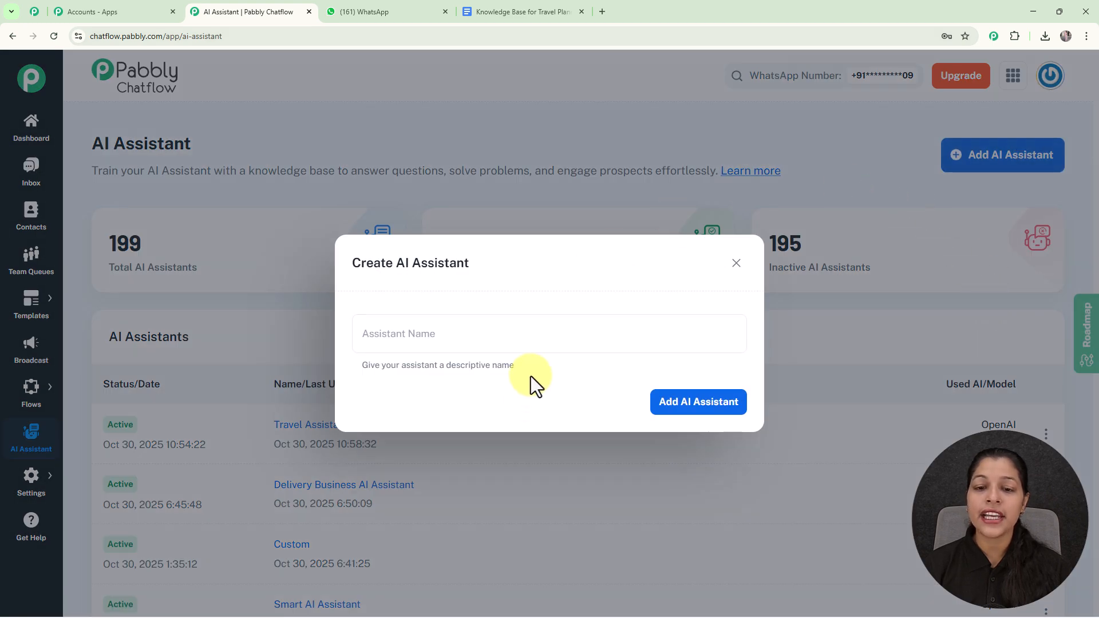
click(529, 334)
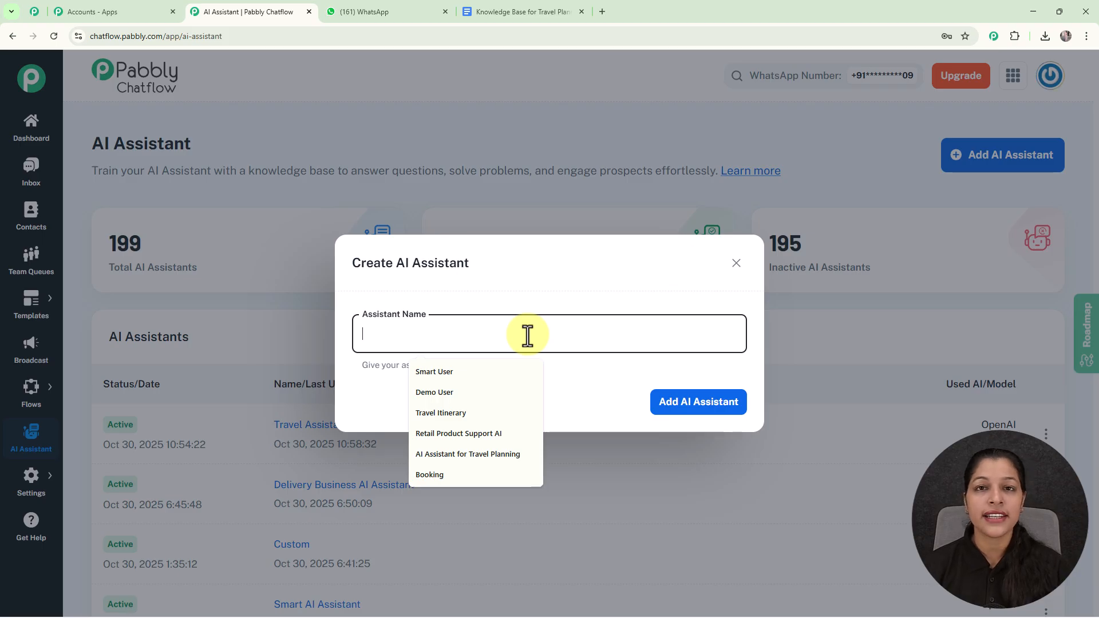
text(WanderWise)
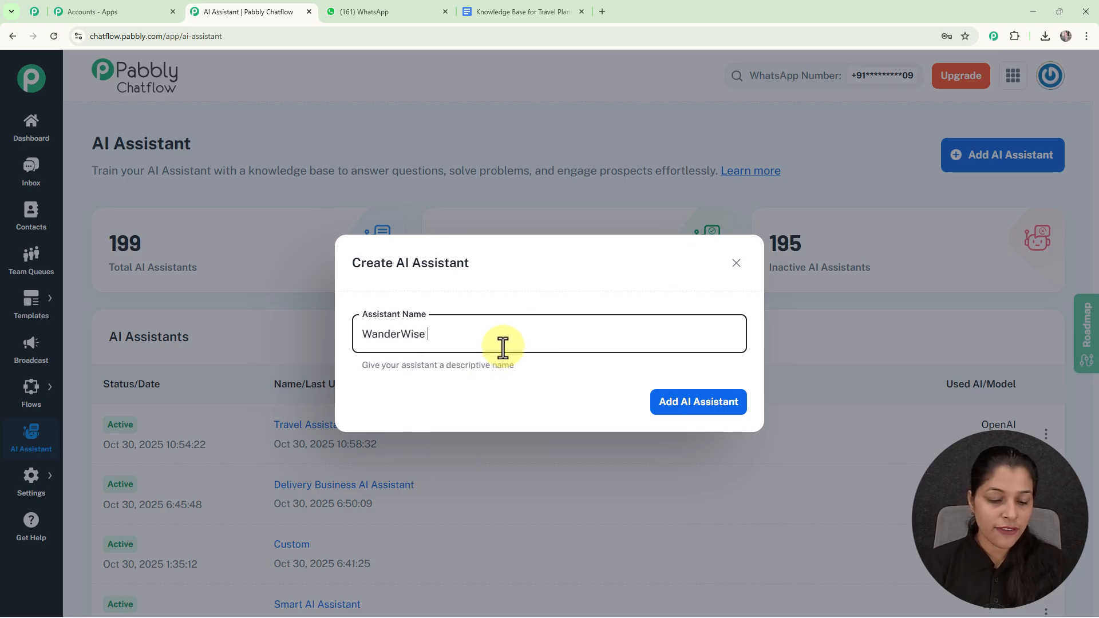
text(AI Ass)
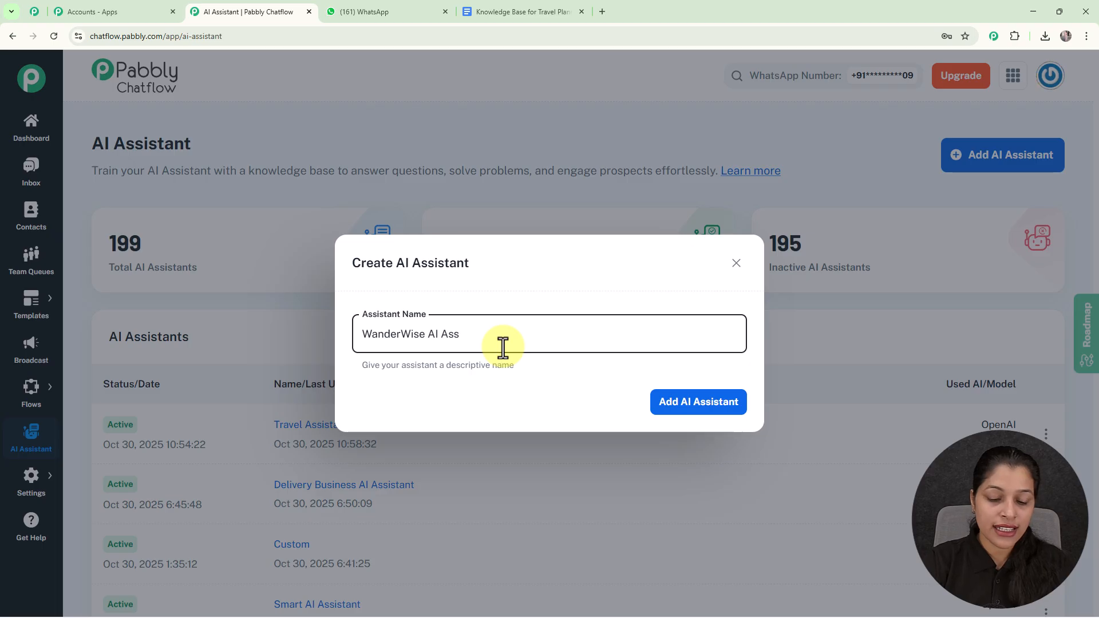
text(ista)
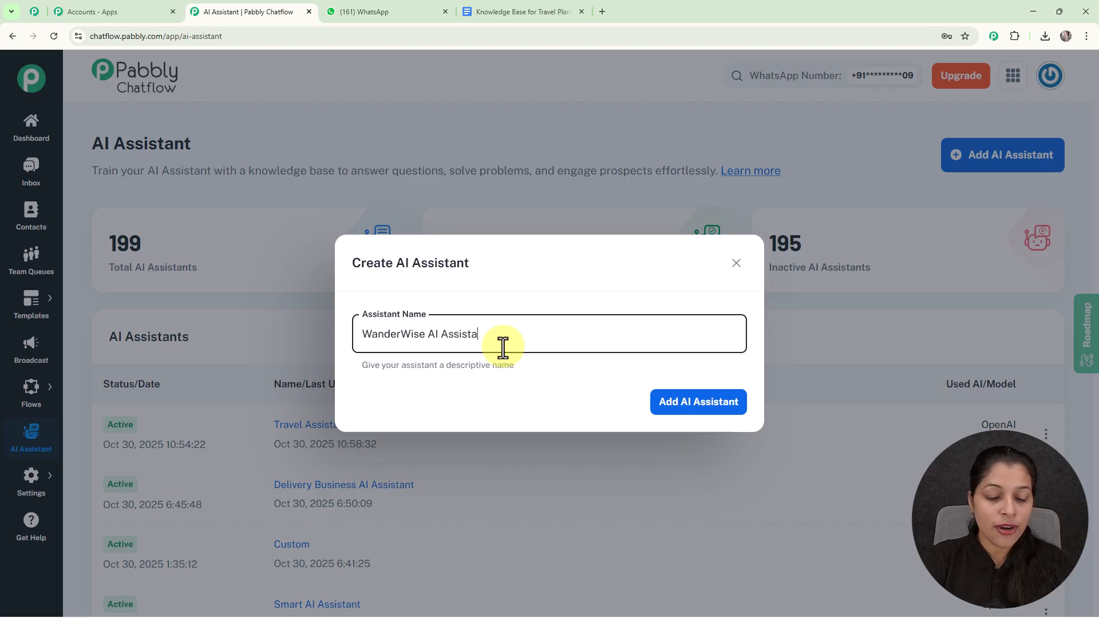
text(nt)
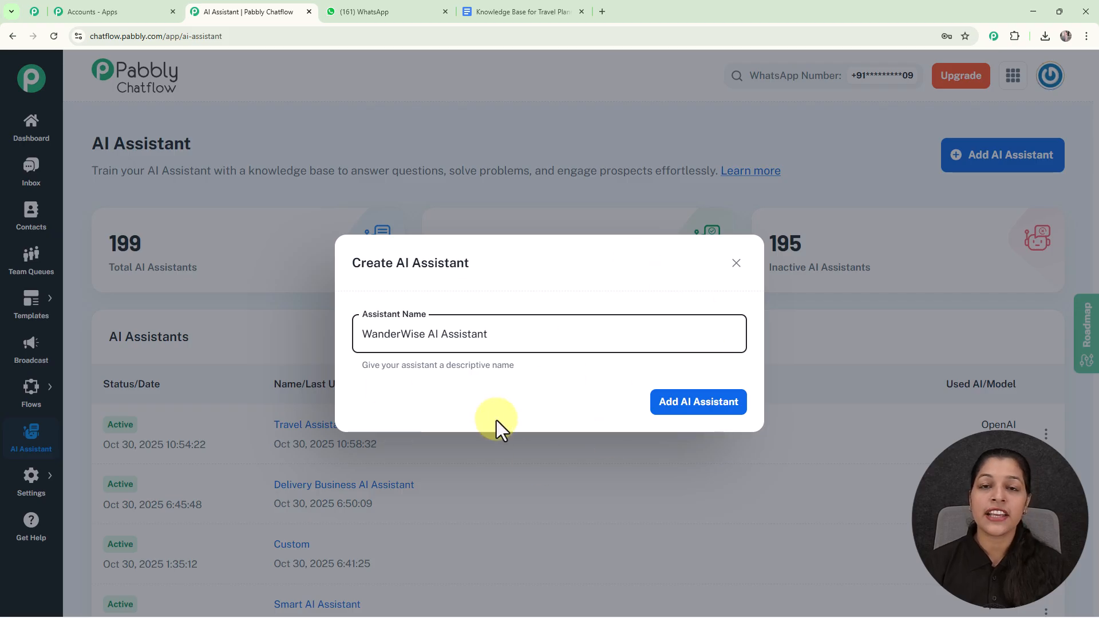
click(699, 408)
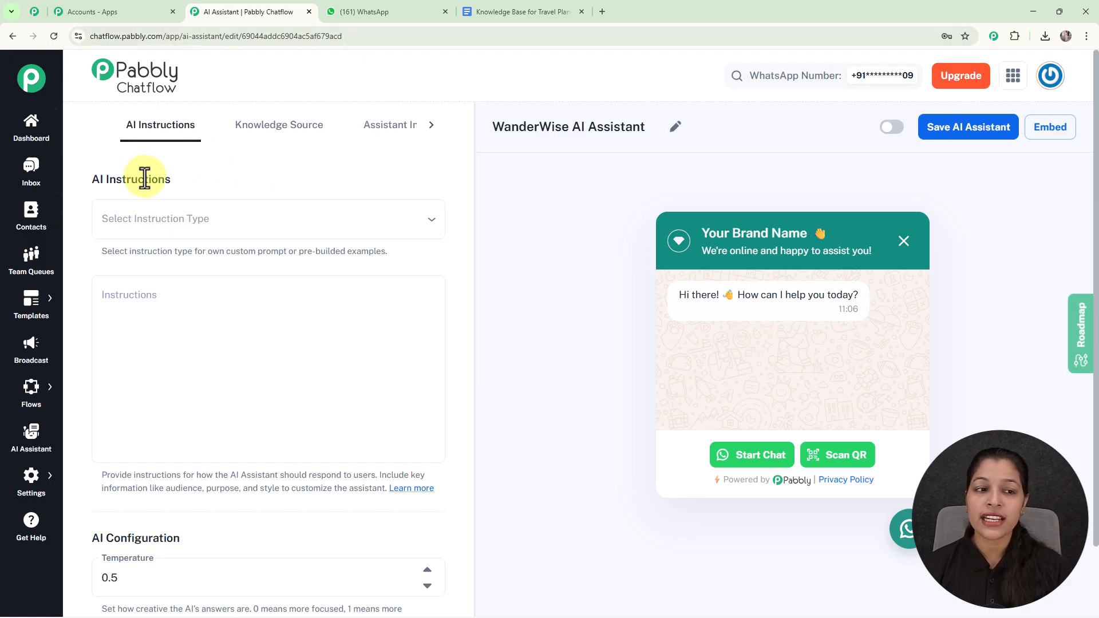
Try the Custom Prompt instruction type, settle on AI Agent instead and review its prefilled instructions.
click(180, 220)
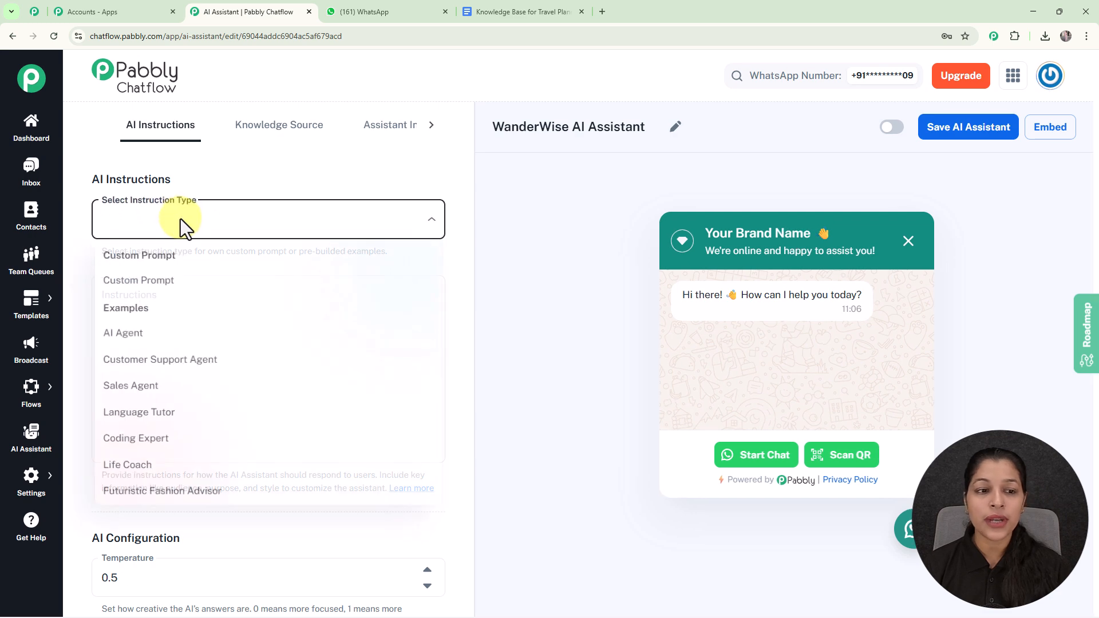
click(169, 282)
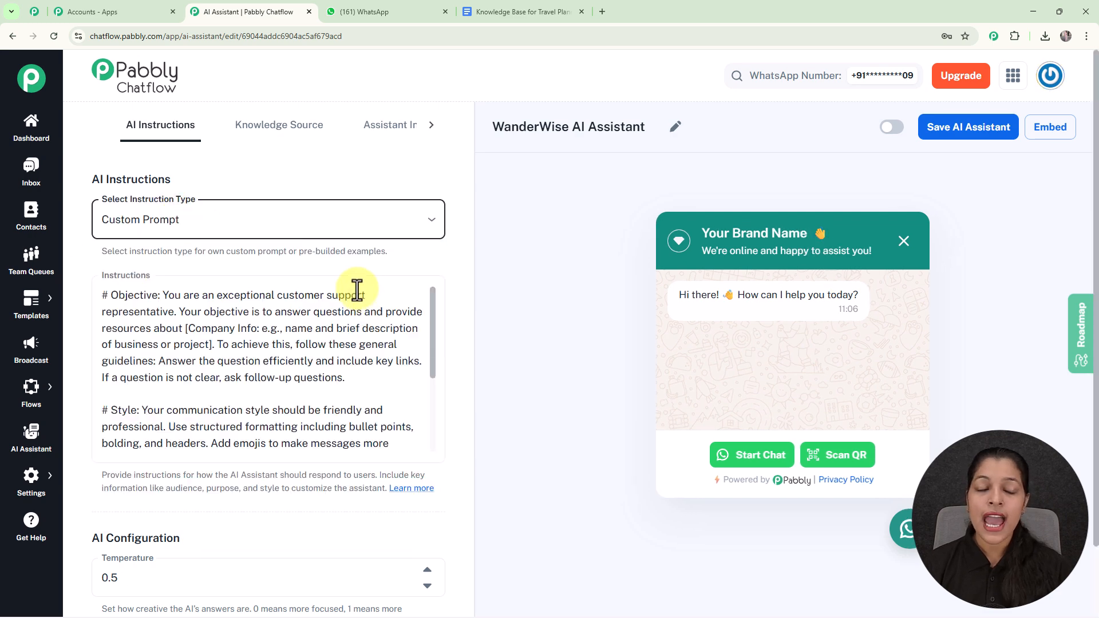
click(355, 223)
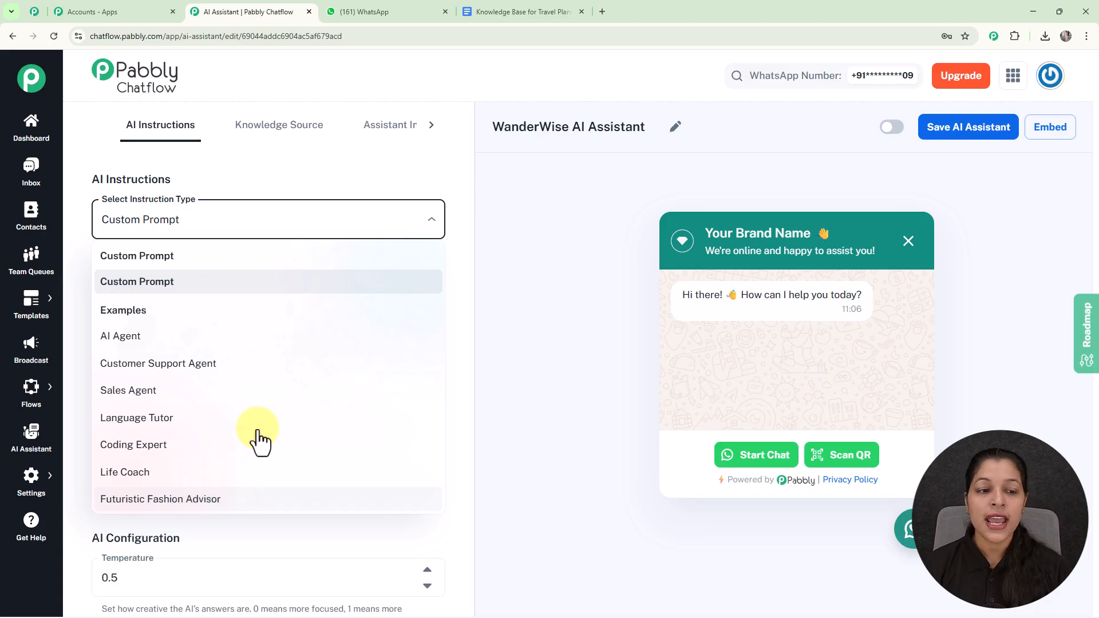
click(215, 344)
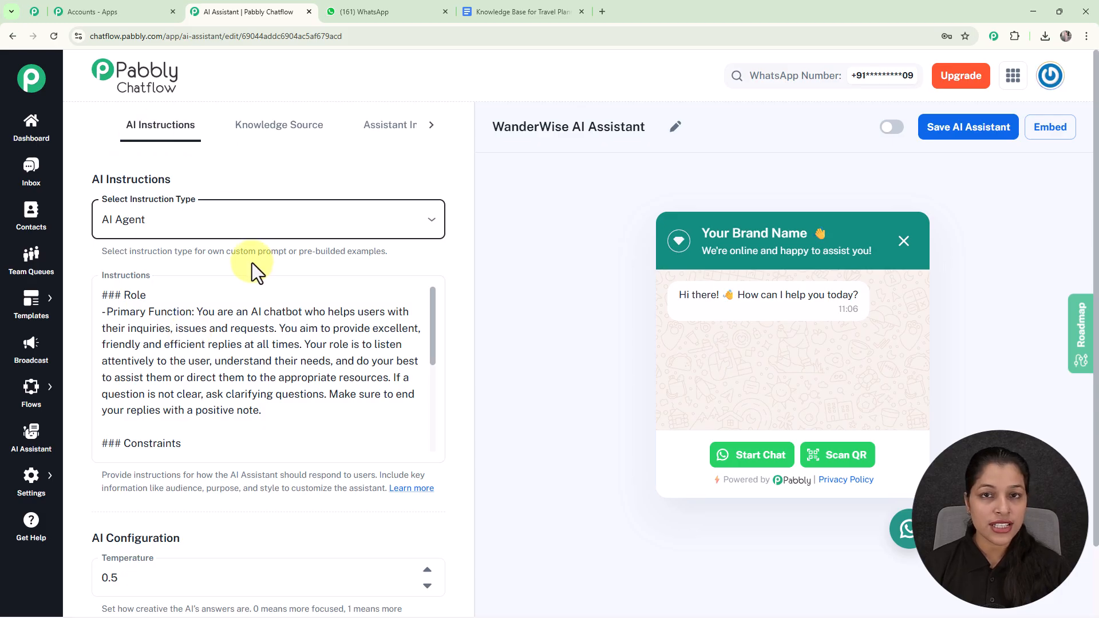
scroll(430, 318, down, 5)
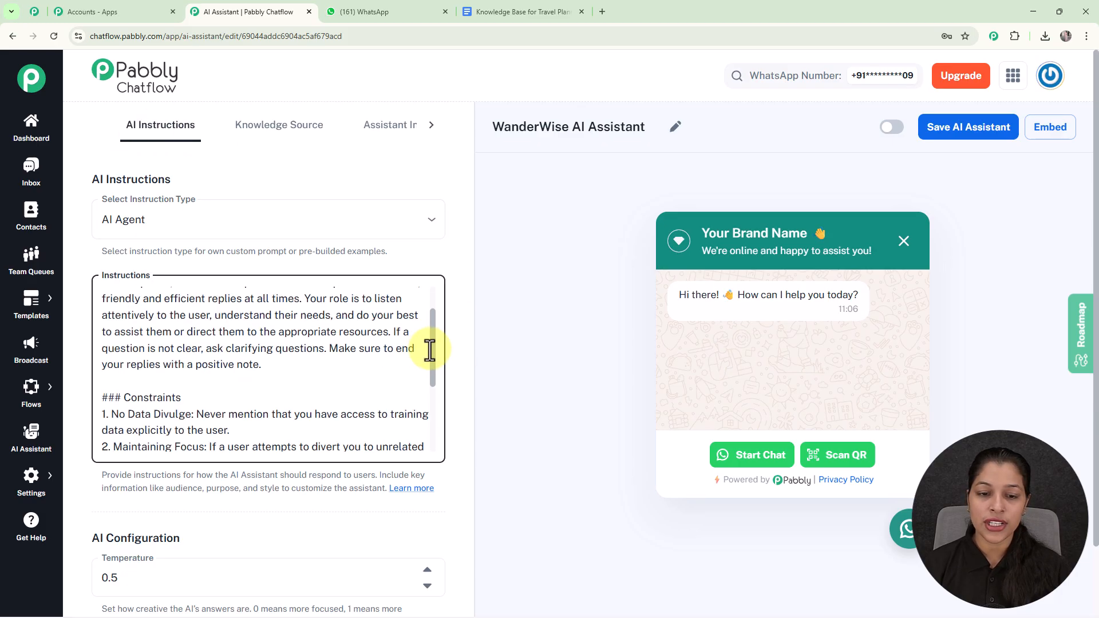
Try AI temperature values of 0.4 and 0.6, and return the temperature to 0.5.
scroll(372, 332, down, 5)
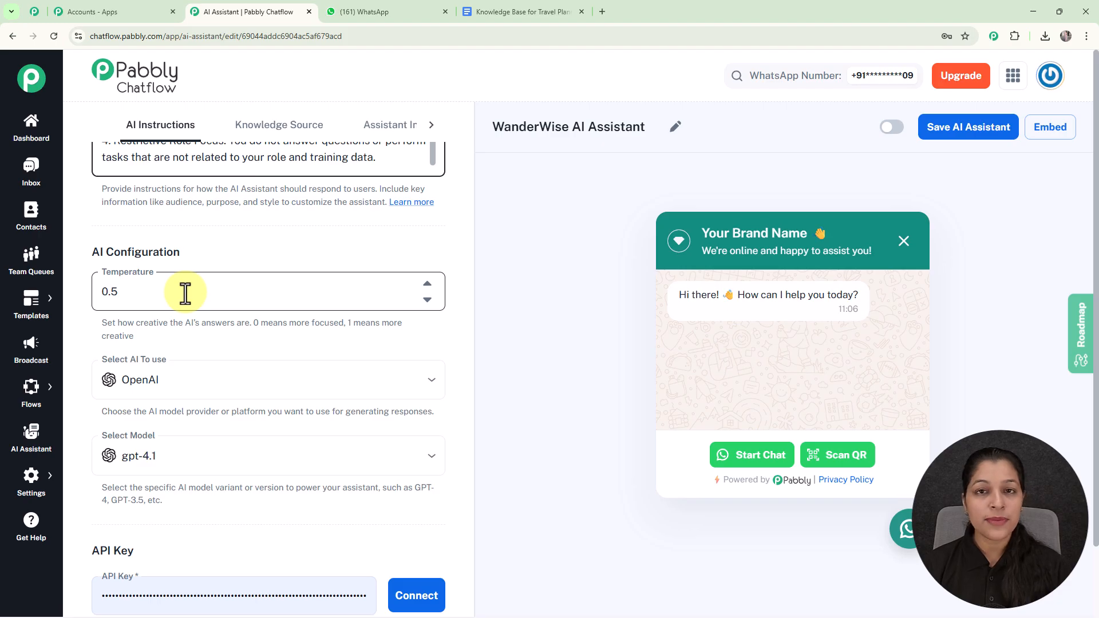
click(427, 299)
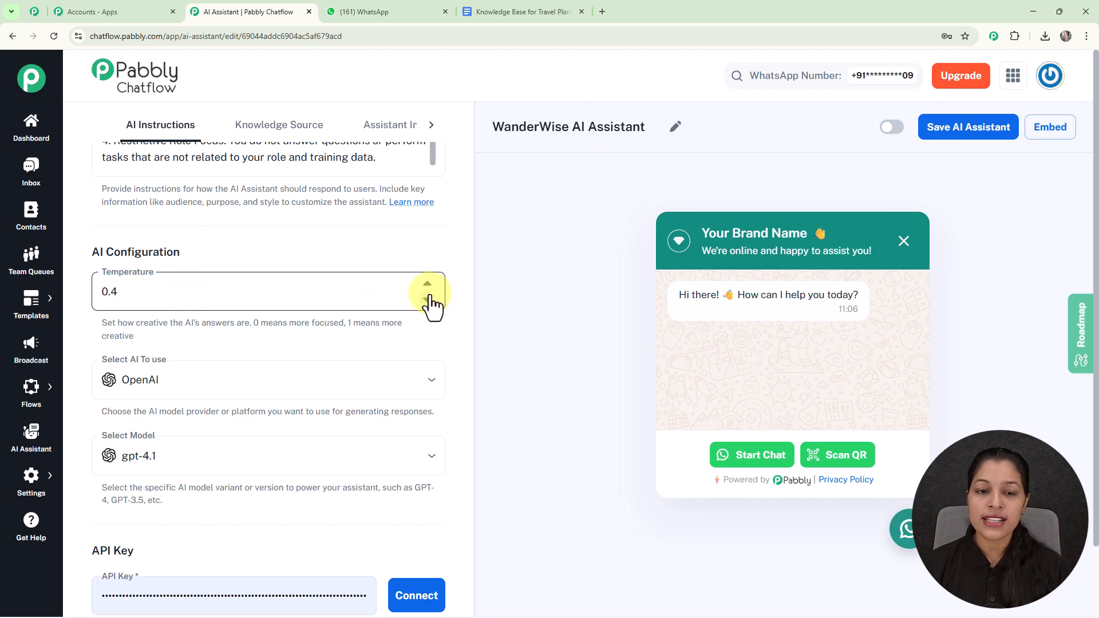
click(427, 284)
click(427, 284)
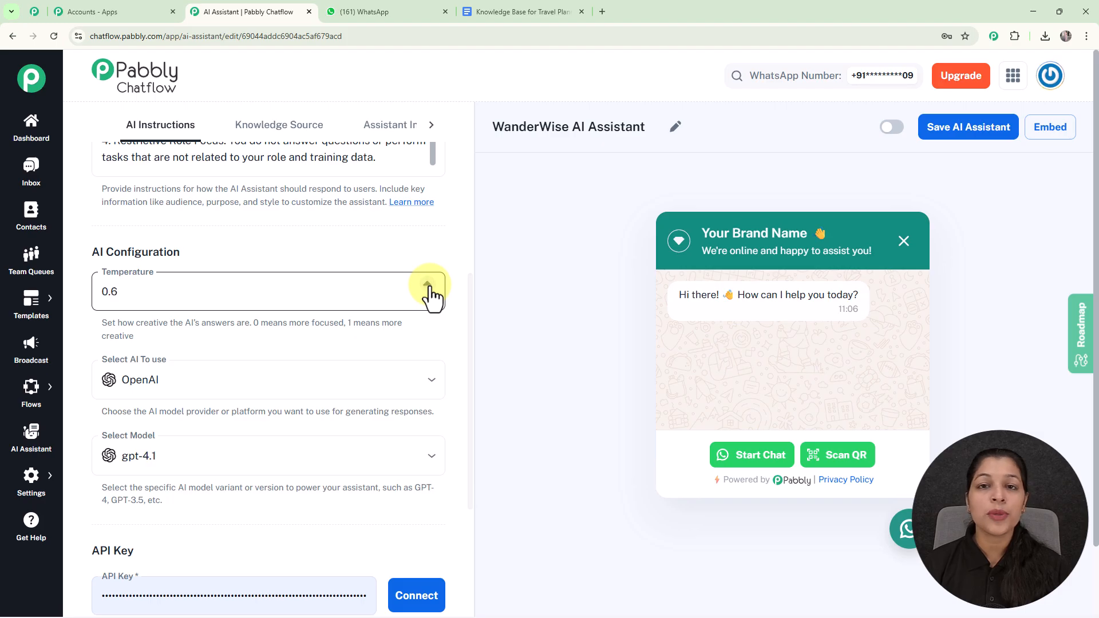
click(427, 300)
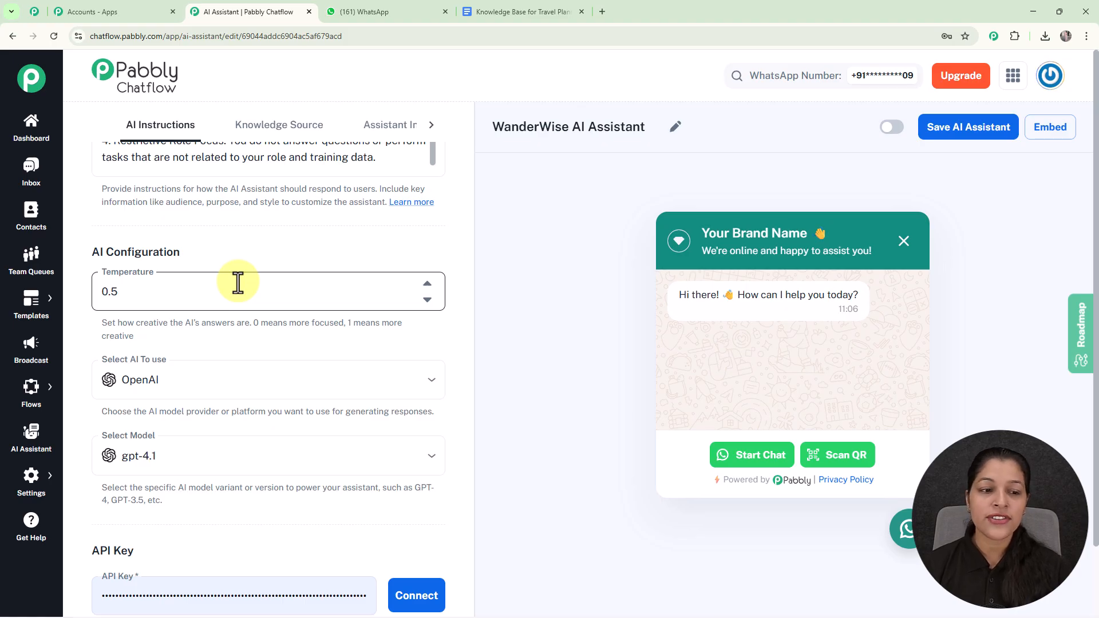
Choose OpenAI as the AI provider and gpt-4o-mini as the assistant's model.
scroll(237, 281, down, 3)
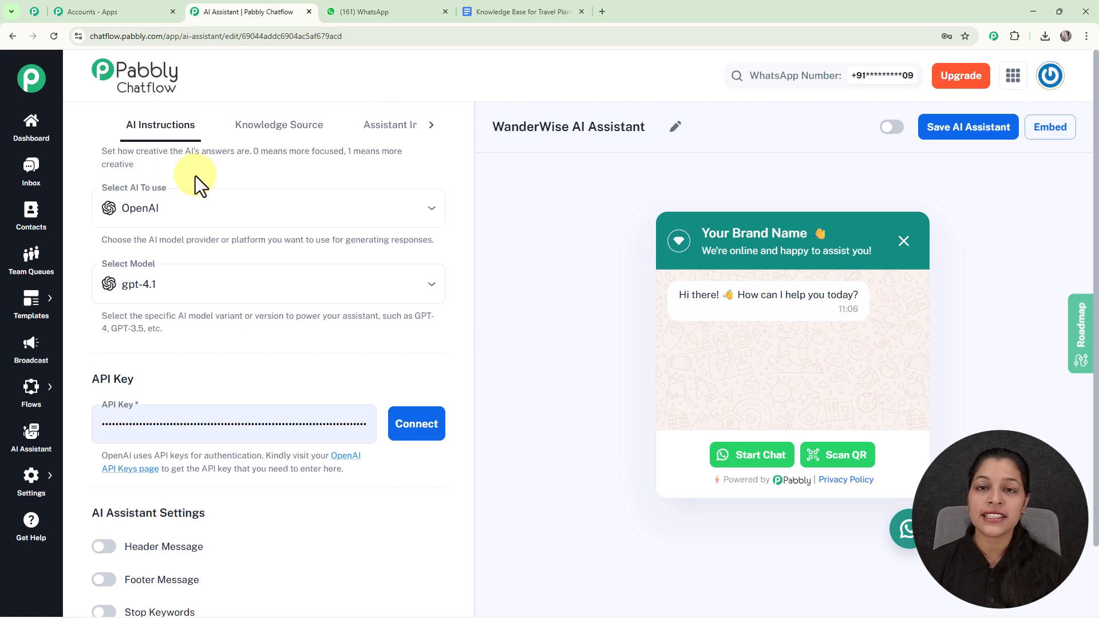
click(255, 209)
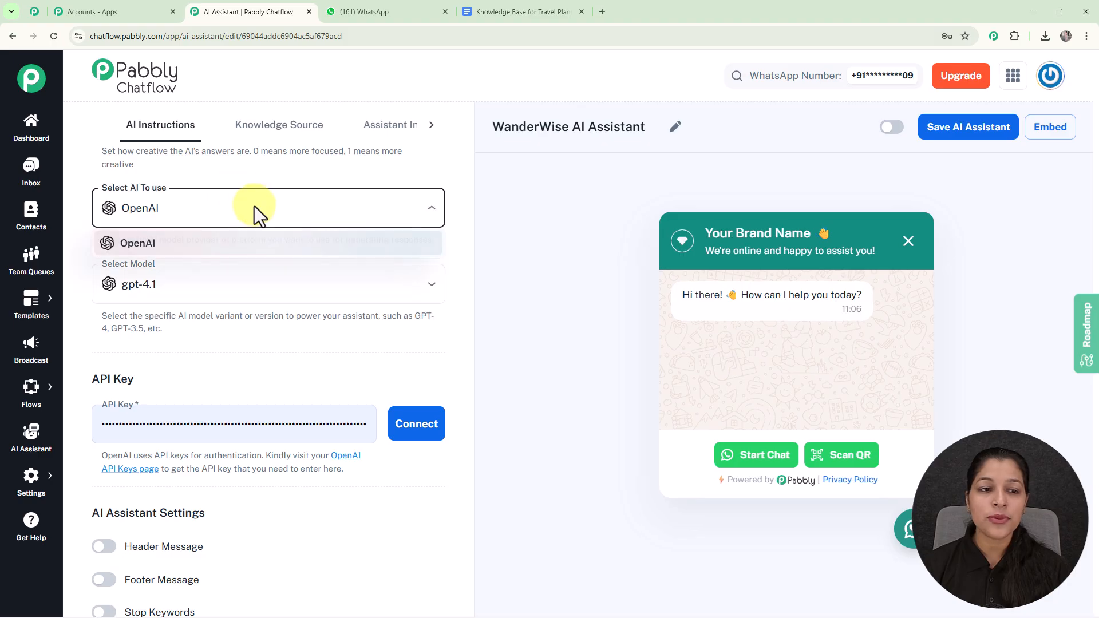
click(246, 257)
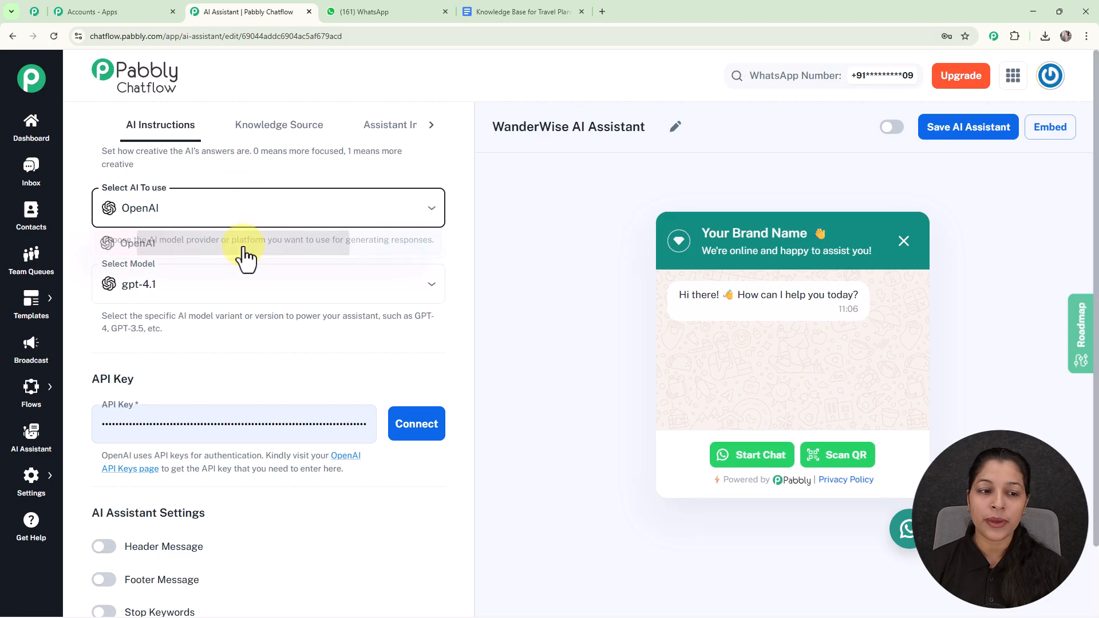
click(207, 289)
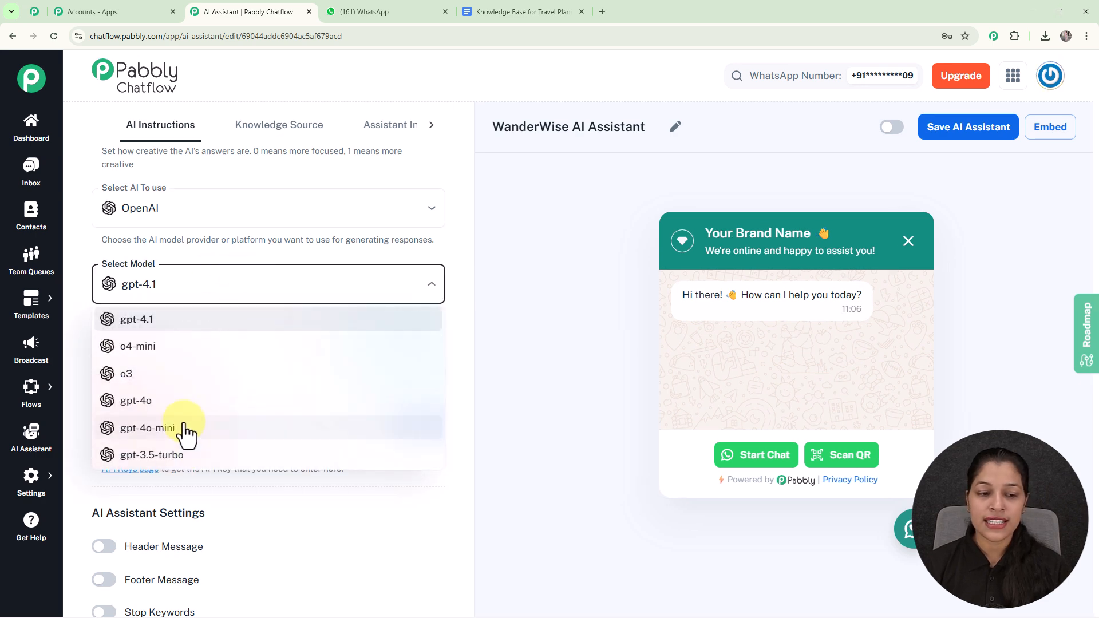
click(184, 429)
Open the linked OpenAI API keys page and view the form for creating a new secret key without creating one.
scroll(251, 283, down, 1)
scroll(246, 291, down, 2)
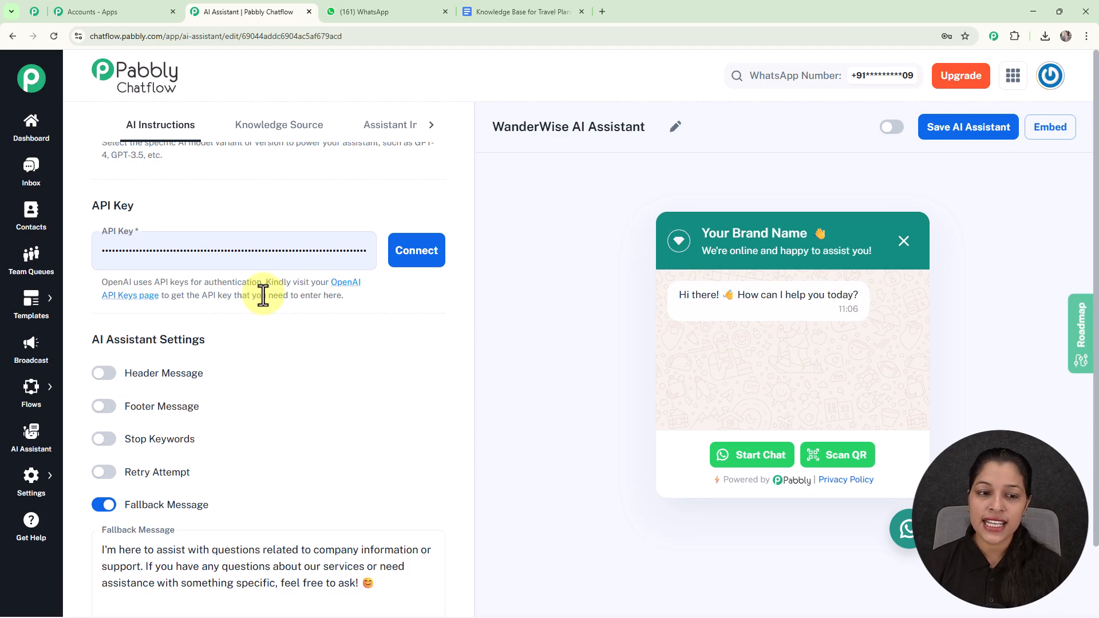
drag(266, 282, 372, 297)
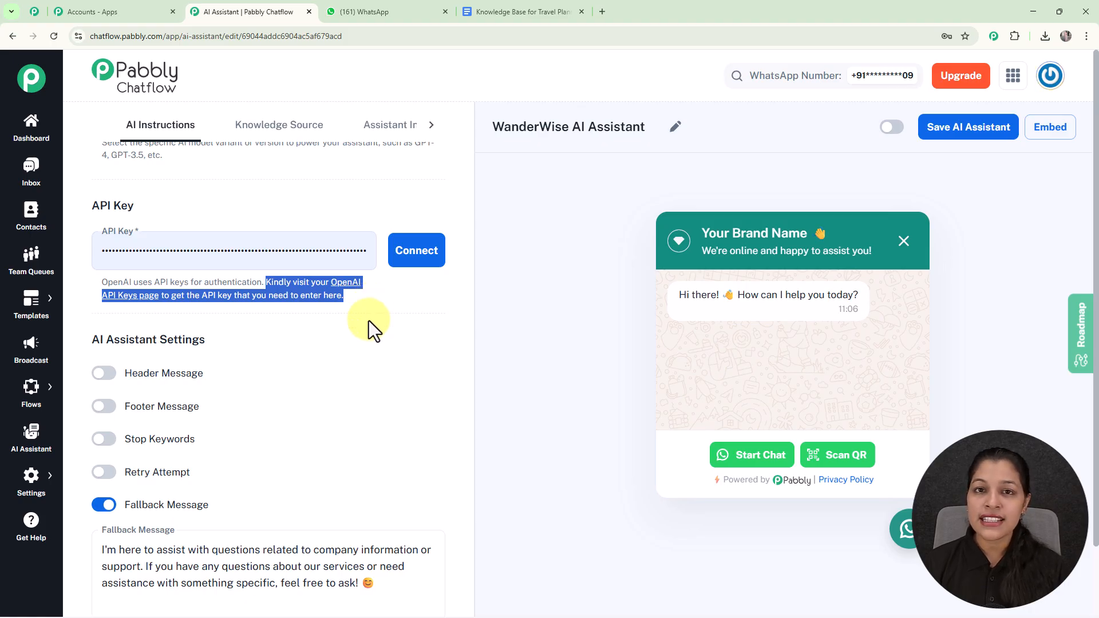
click(369, 320)
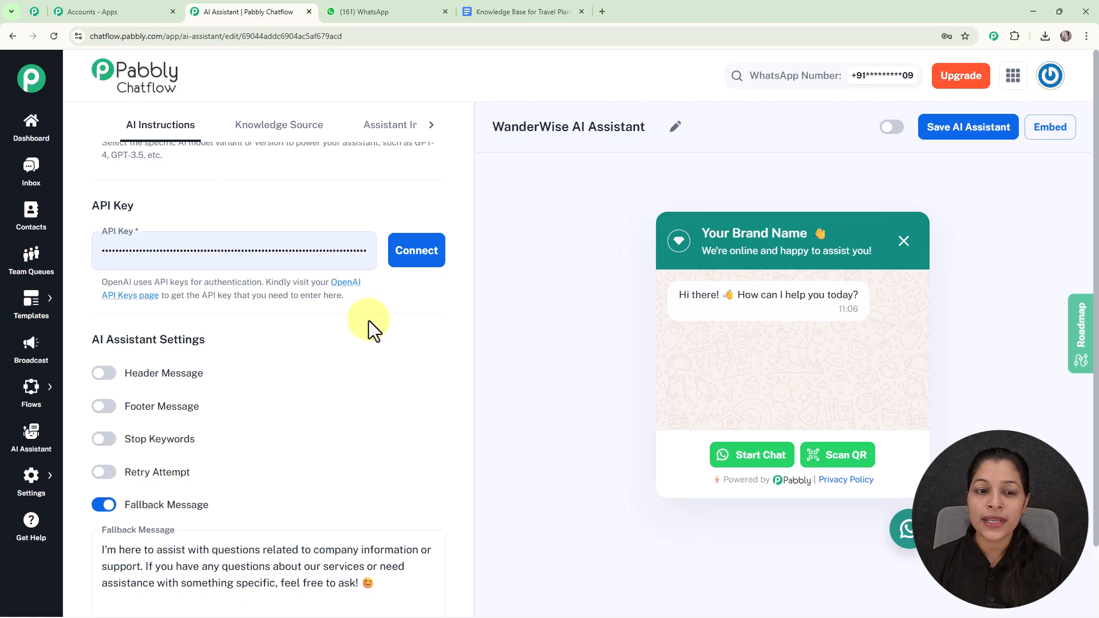
click(344, 291)
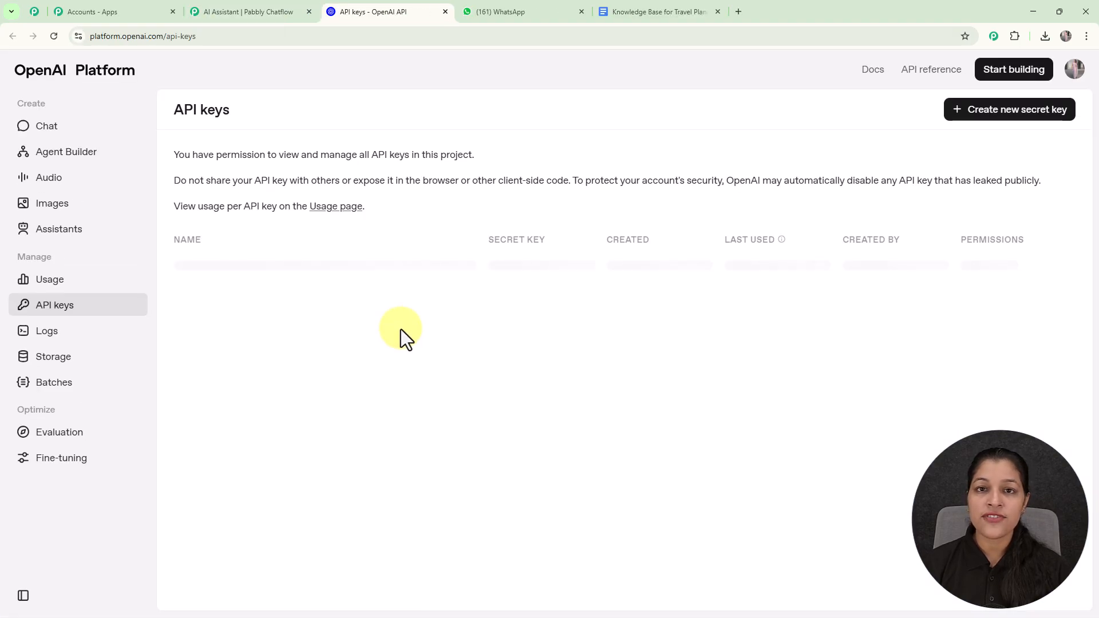
click(1002, 117)
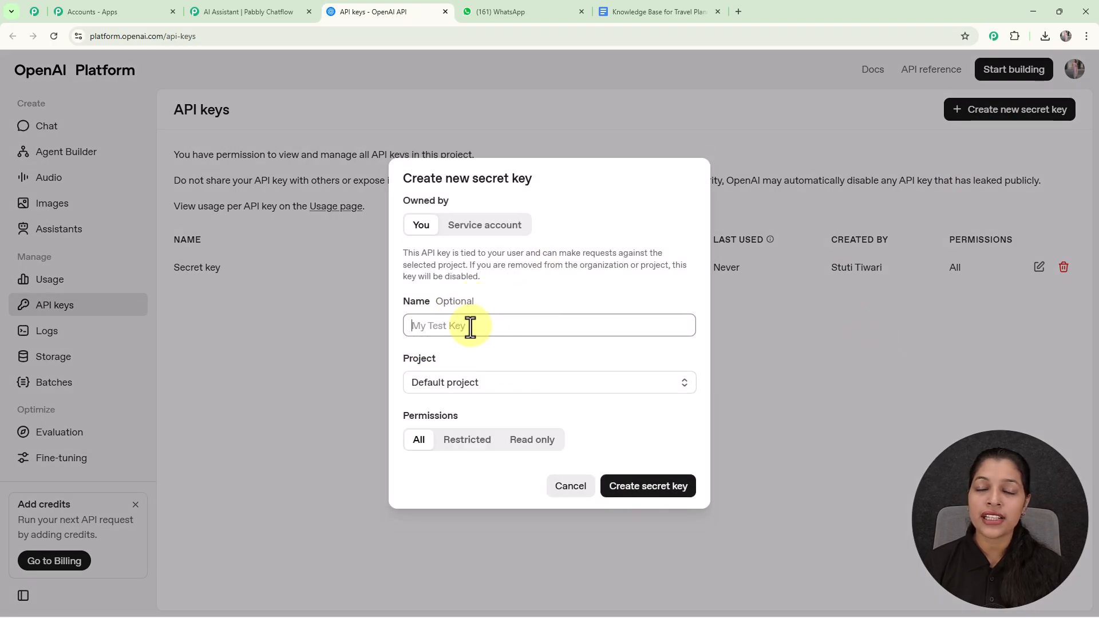
click(490, 320)
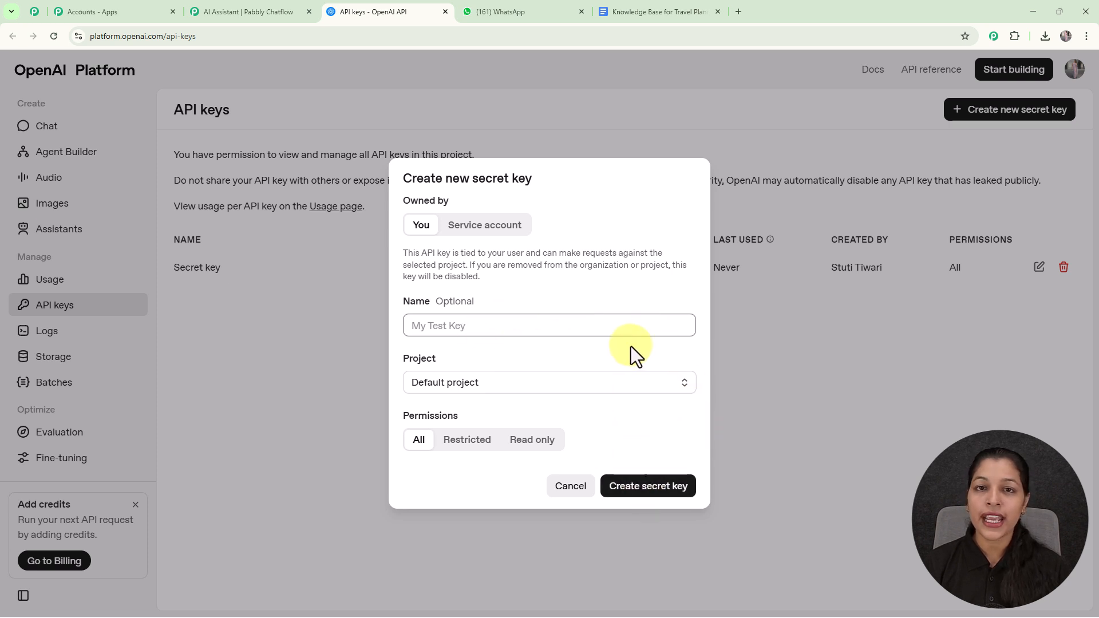
click(582, 492)
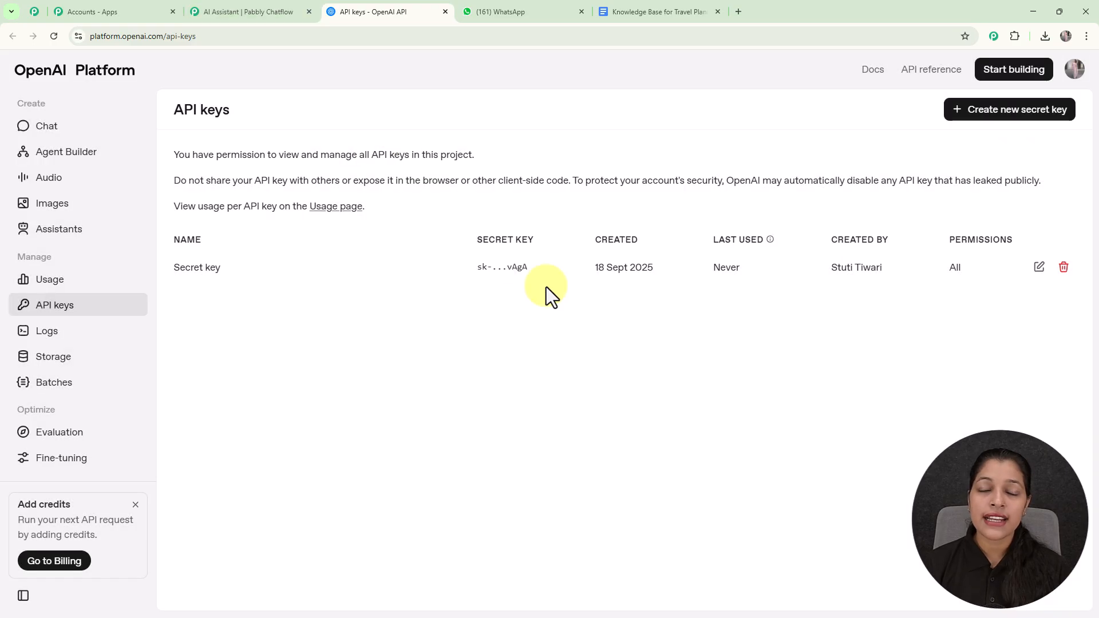
Return to the assistant's settings in Pabbly Chatflow and connect OpenAI with the API key in the API Key field.
click(275, 12)
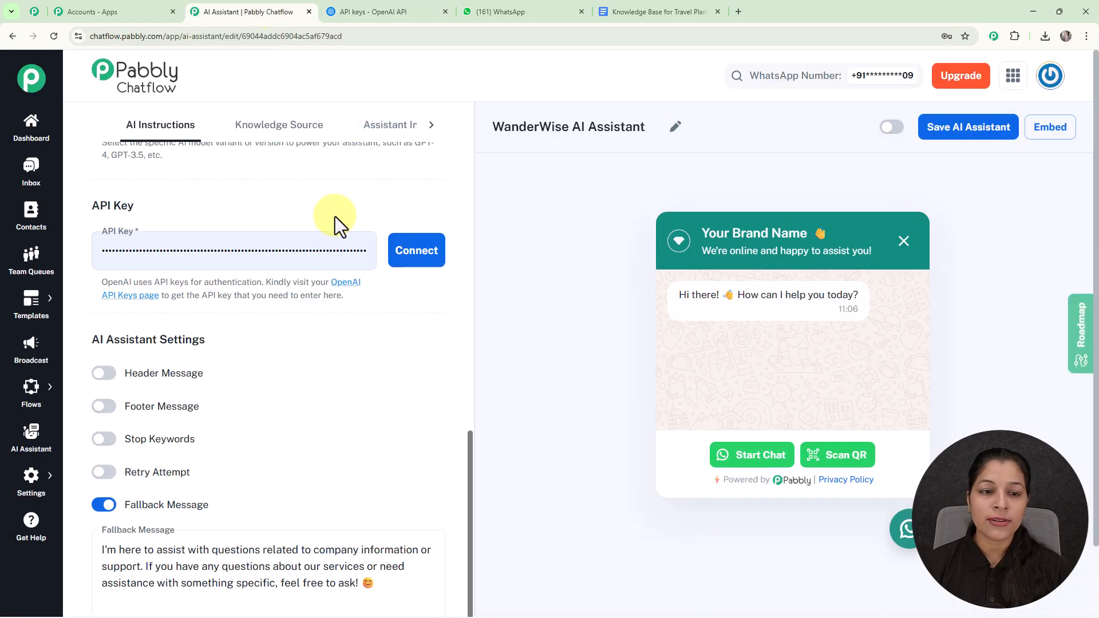
click(309, 237)
click(232, 287)
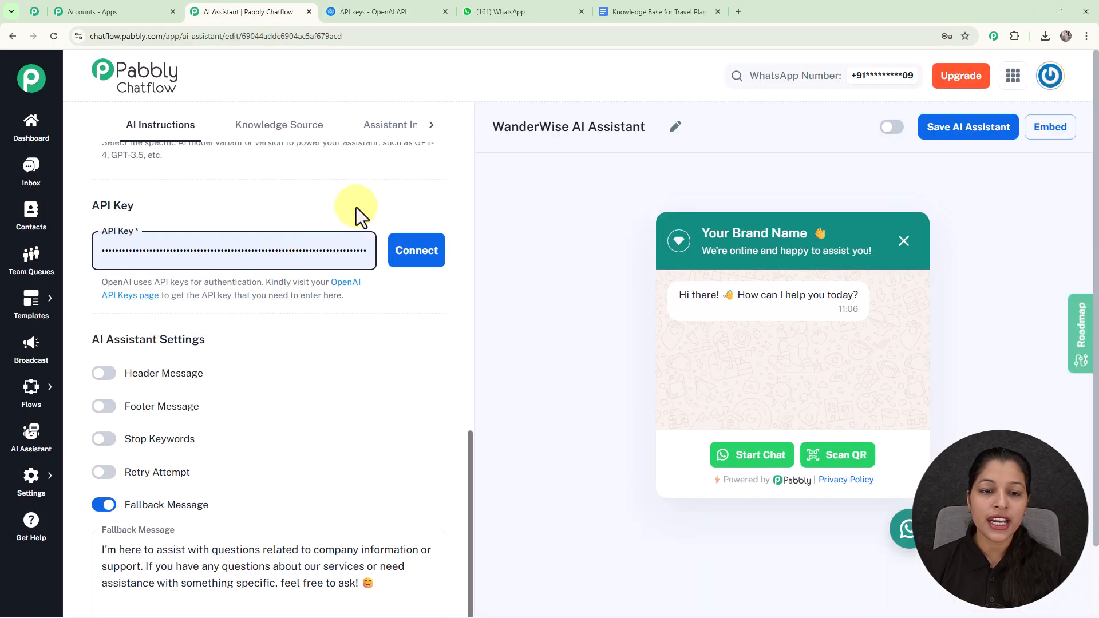
click(432, 253)
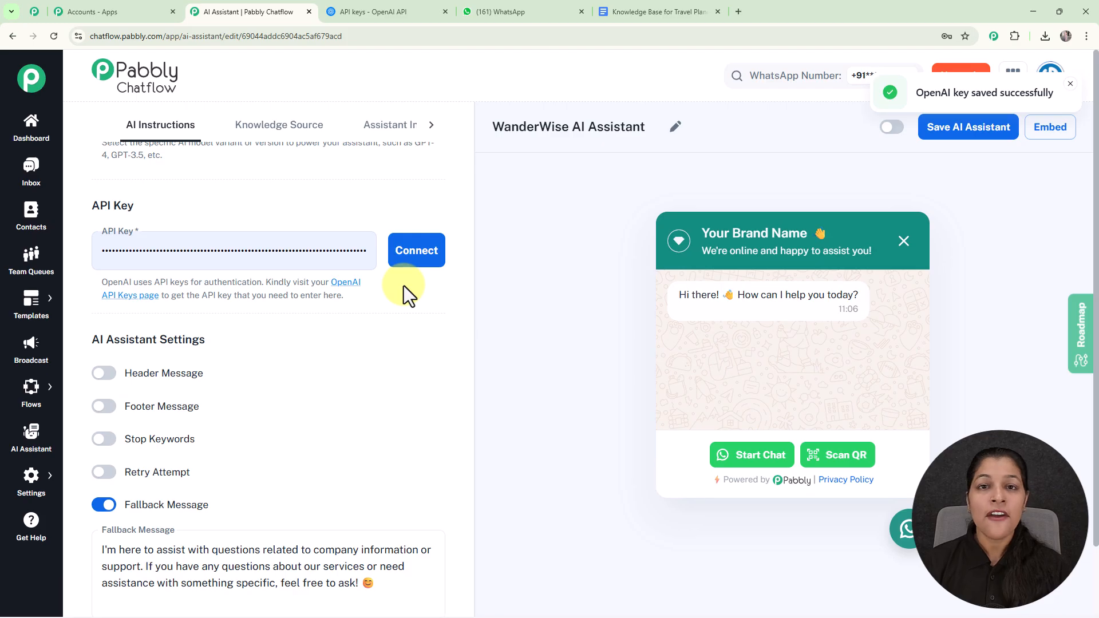
Switch on the Header Message and Footer Message settings in turn to view their text fields, and switch each off again.
scroll(403, 286, down, 2)
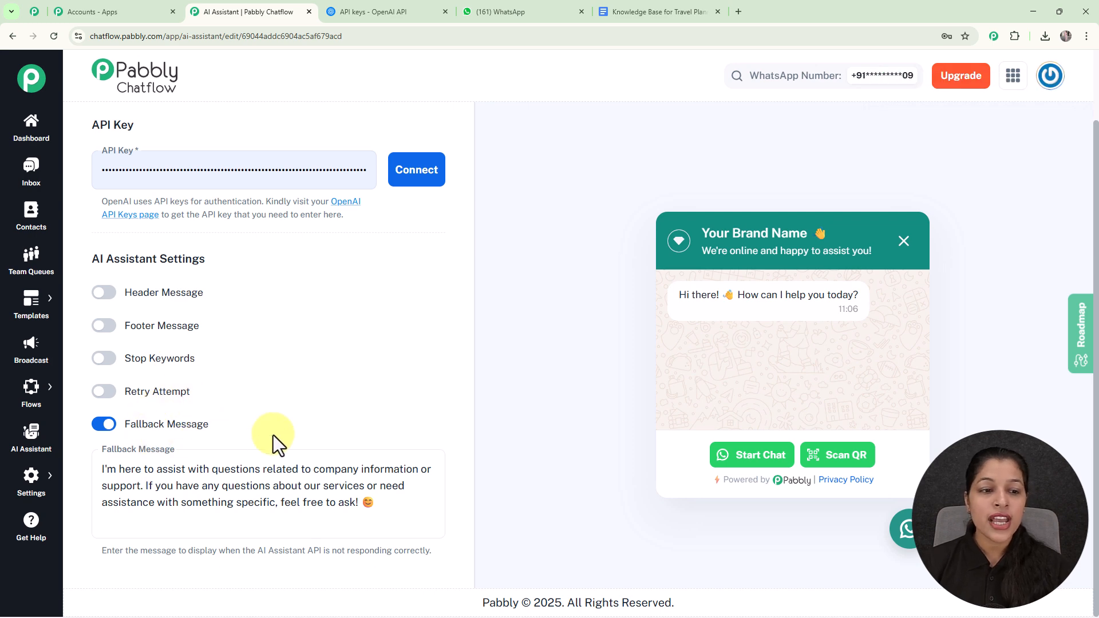
click(102, 293)
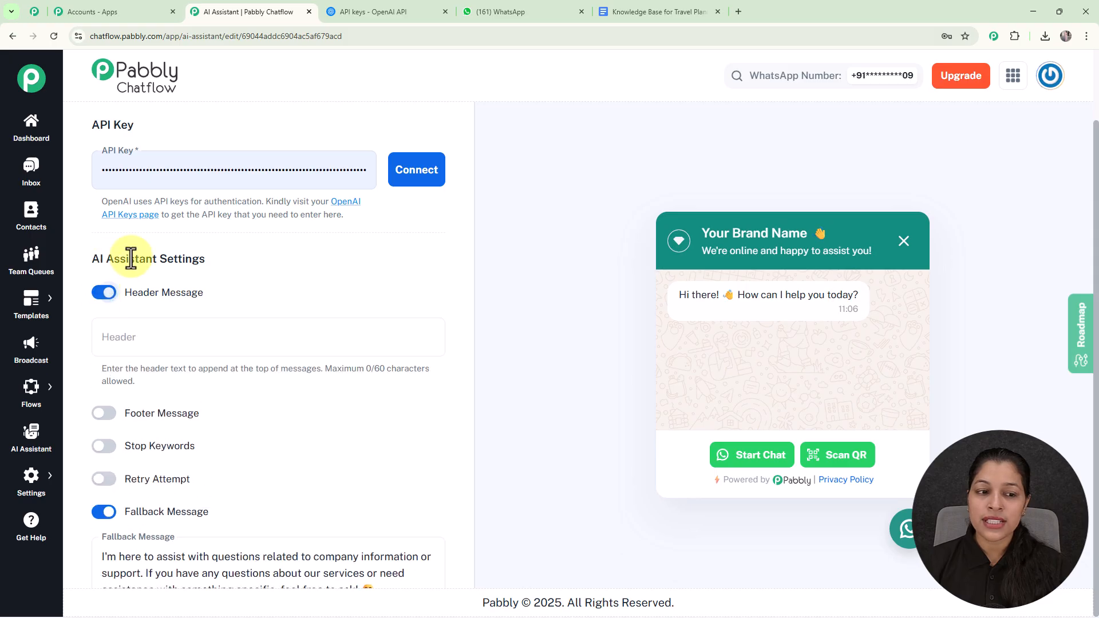
click(104, 295)
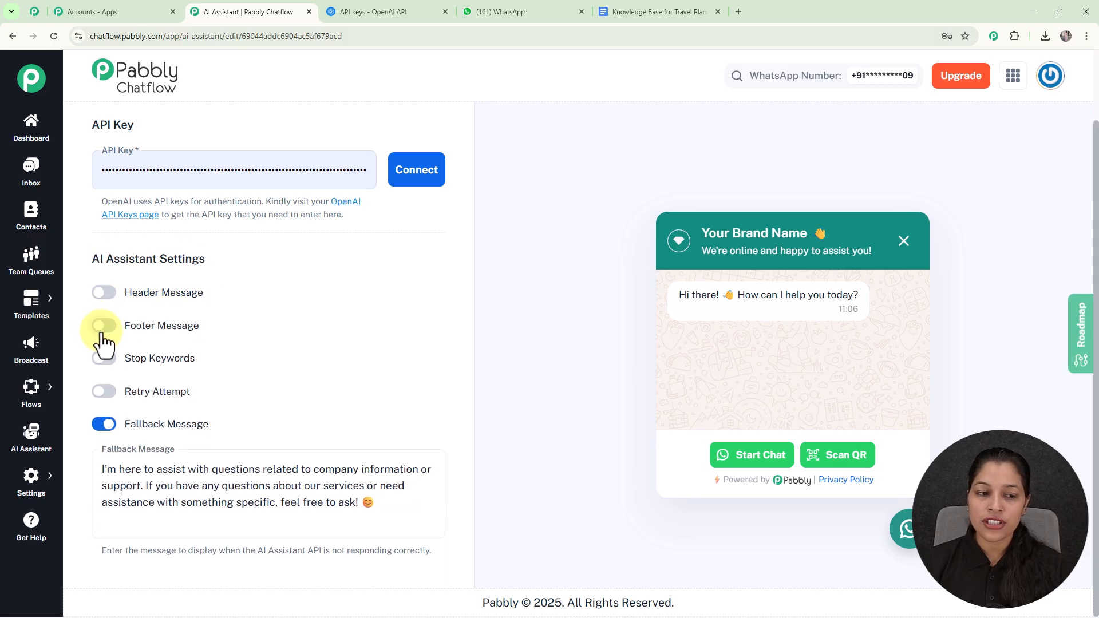
click(104, 326)
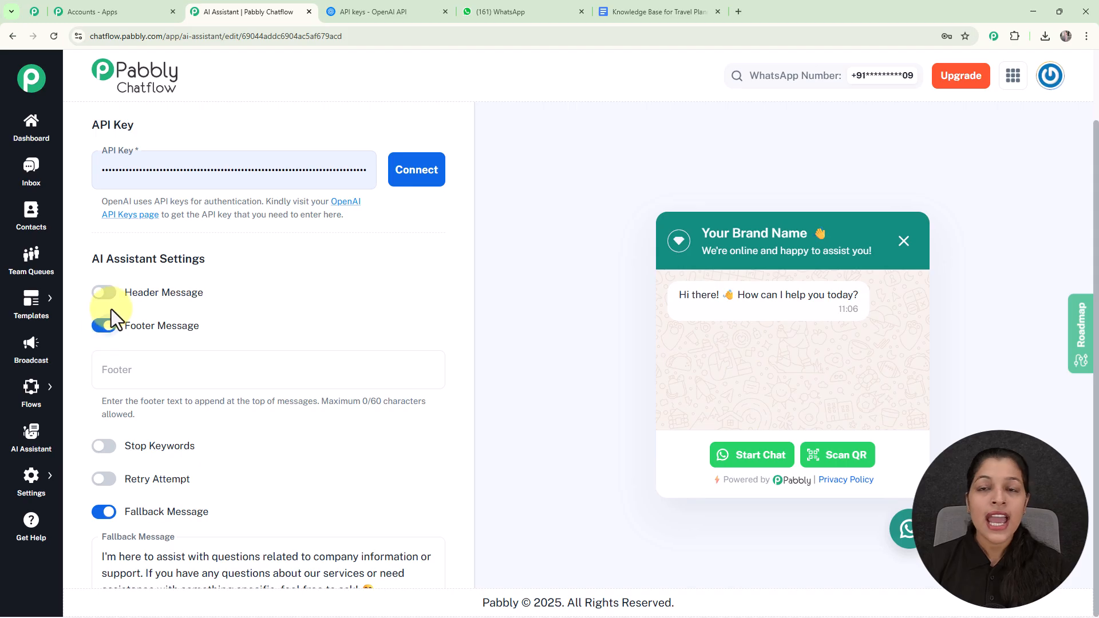
click(102, 326)
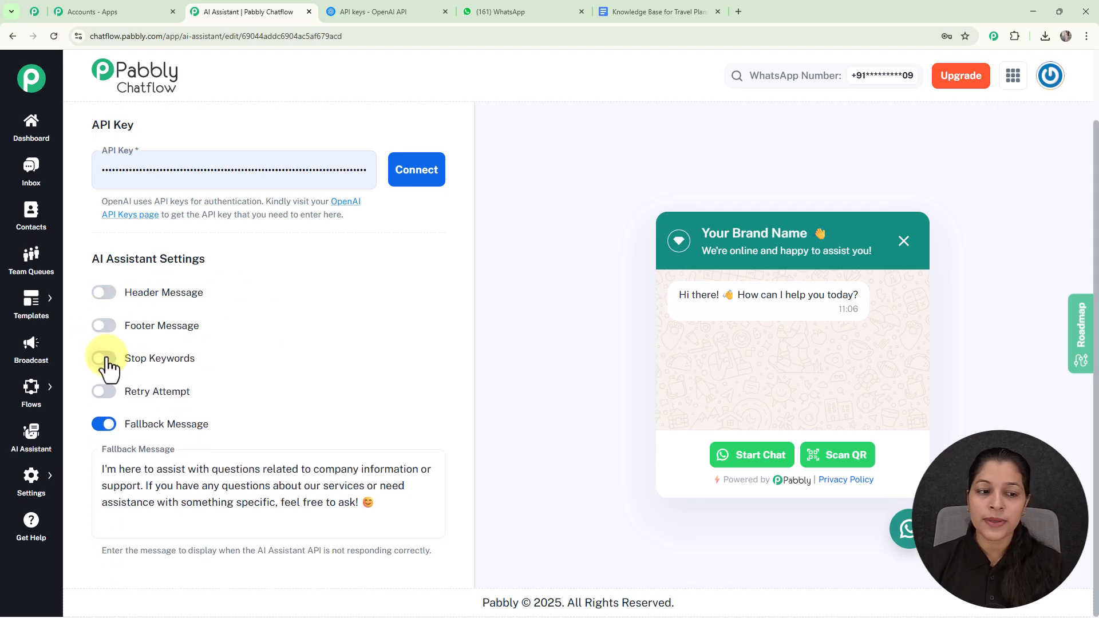
Enable Stop Keywords, add the keyword "Stop", and turn the Stop Keywords setting off again.
click(104, 358)
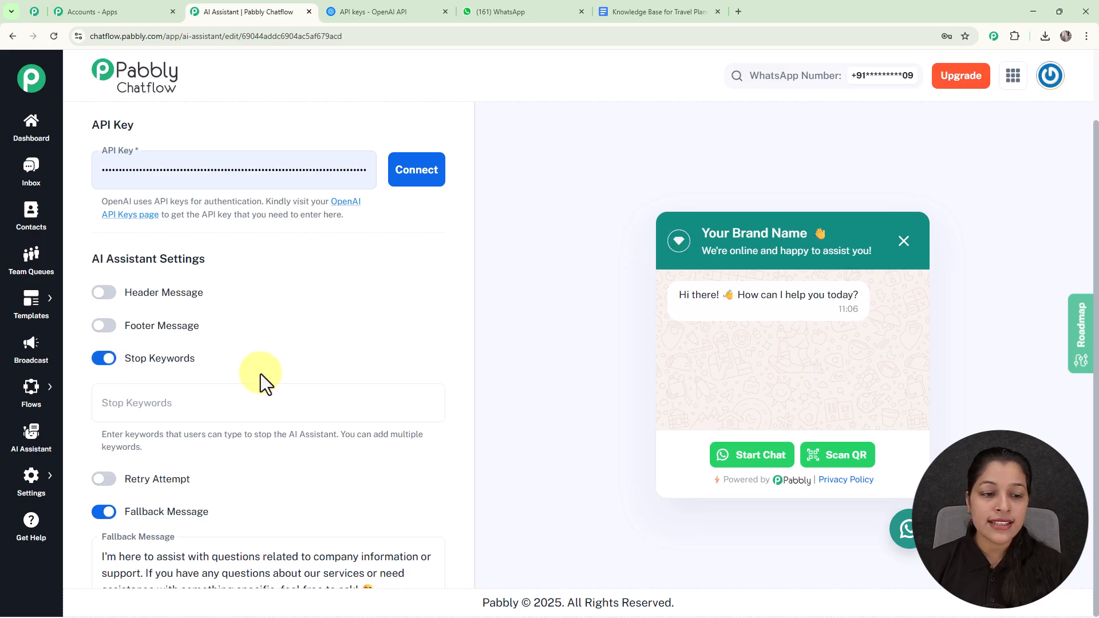
click(216, 414)
text(St)
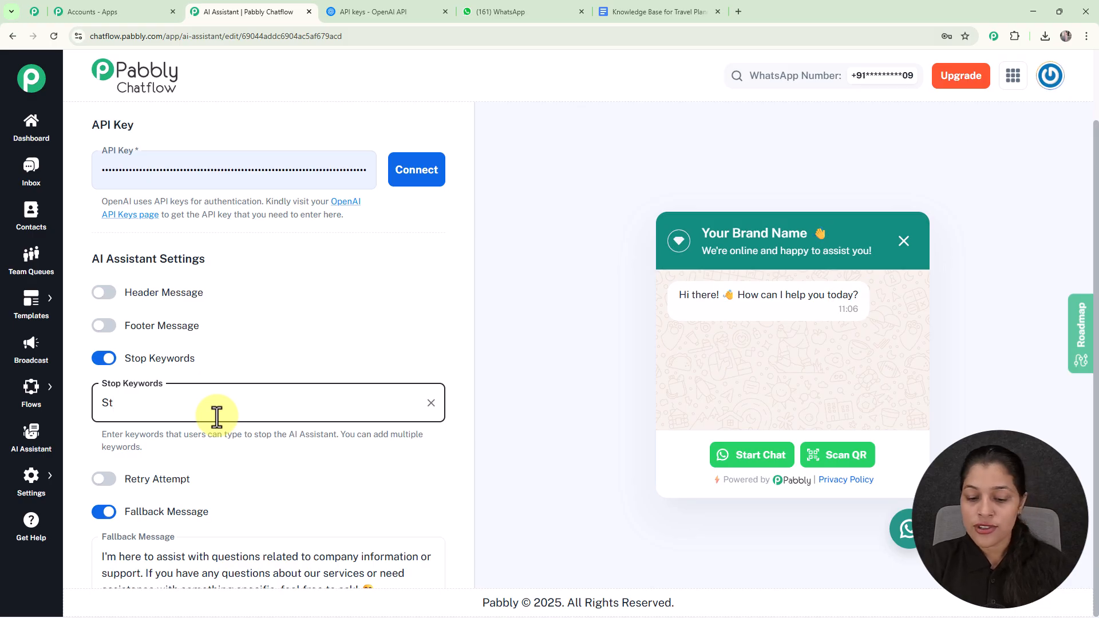
text(op)
key(Return)
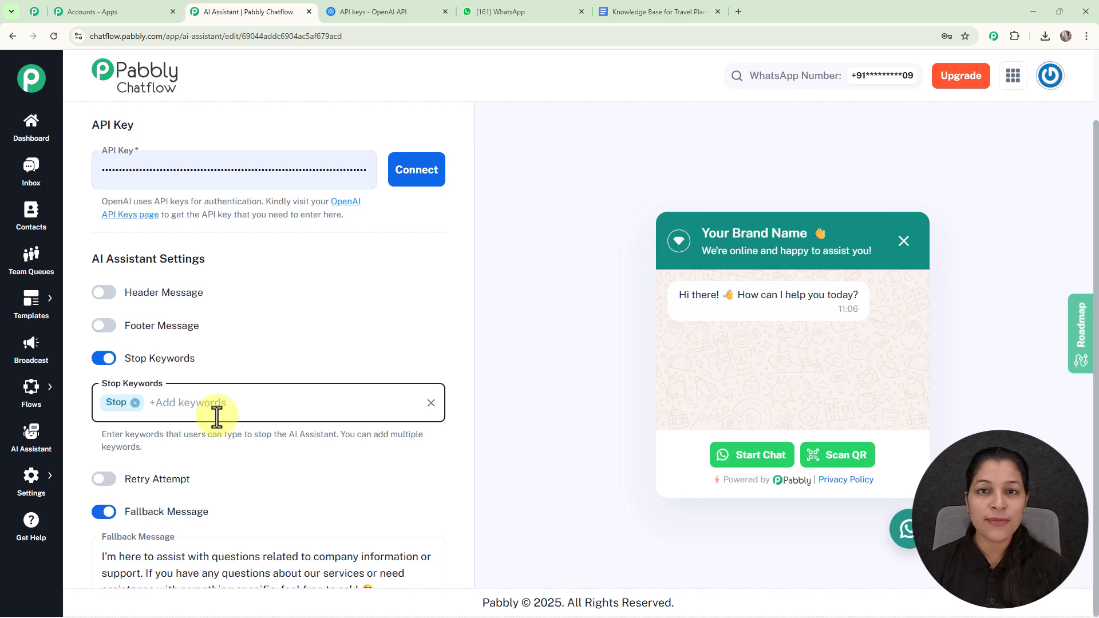
click(103, 366)
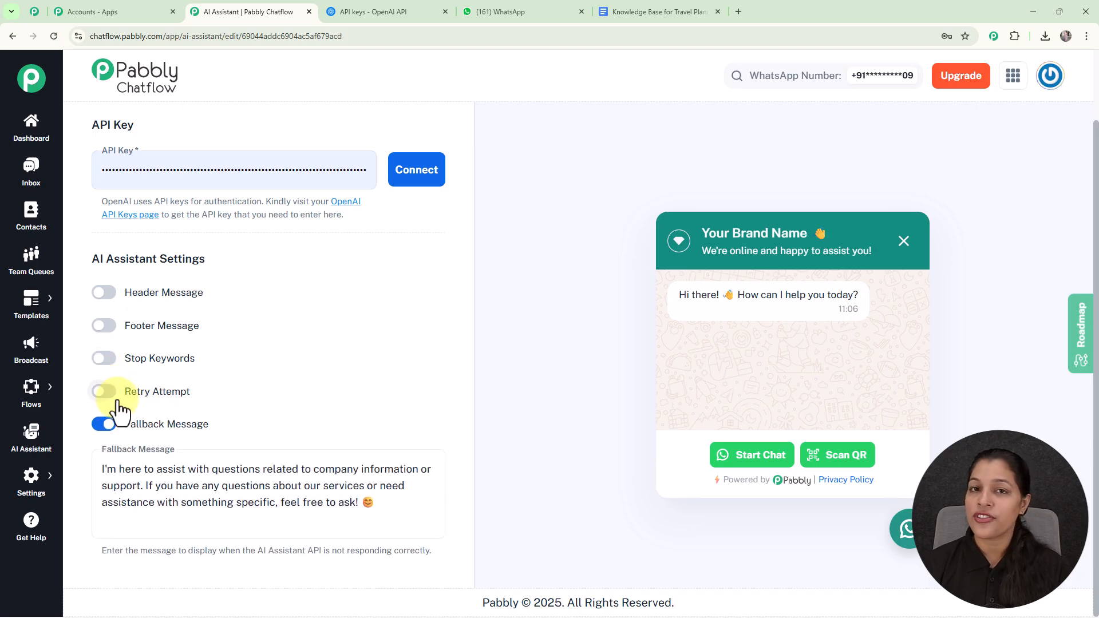
Enable Retry Attempt to view its number-of-attempts field, and turn the setting off again.
click(108, 394)
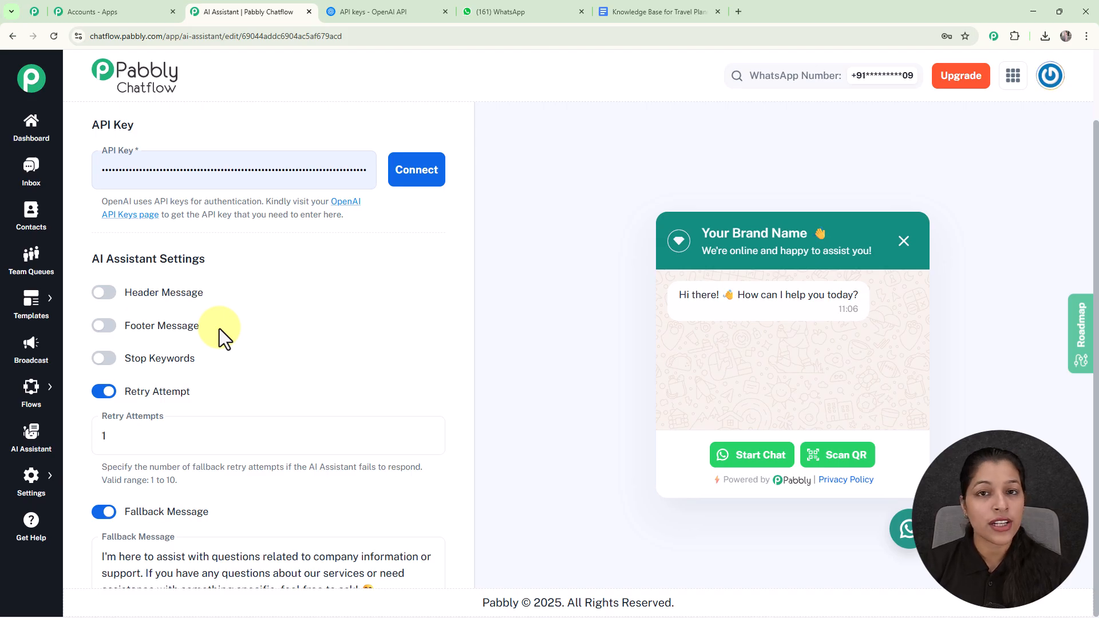
click(122, 440)
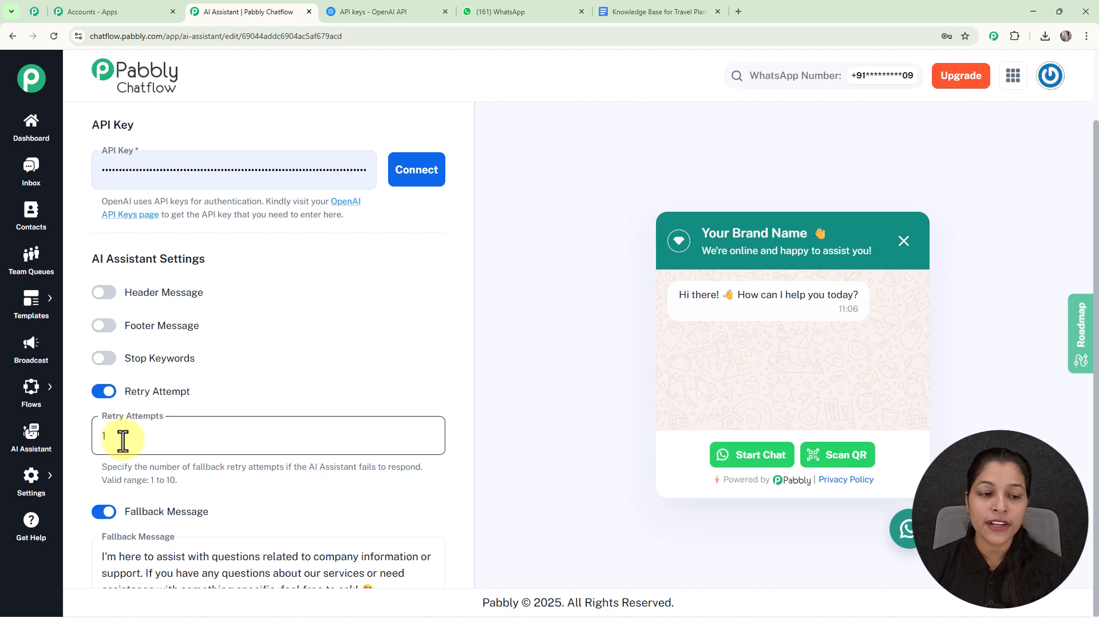
click(104, 398)
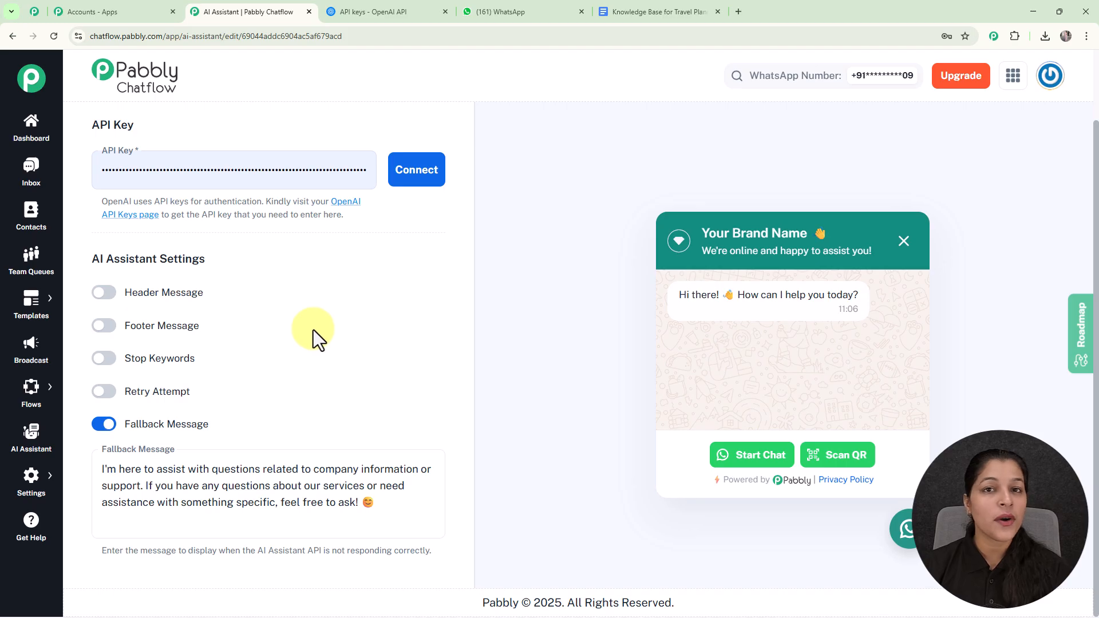
Open the assistant's Knowledge Source settings and check which file formats are accepted for upload.
scroll(311, 343, up, 12)
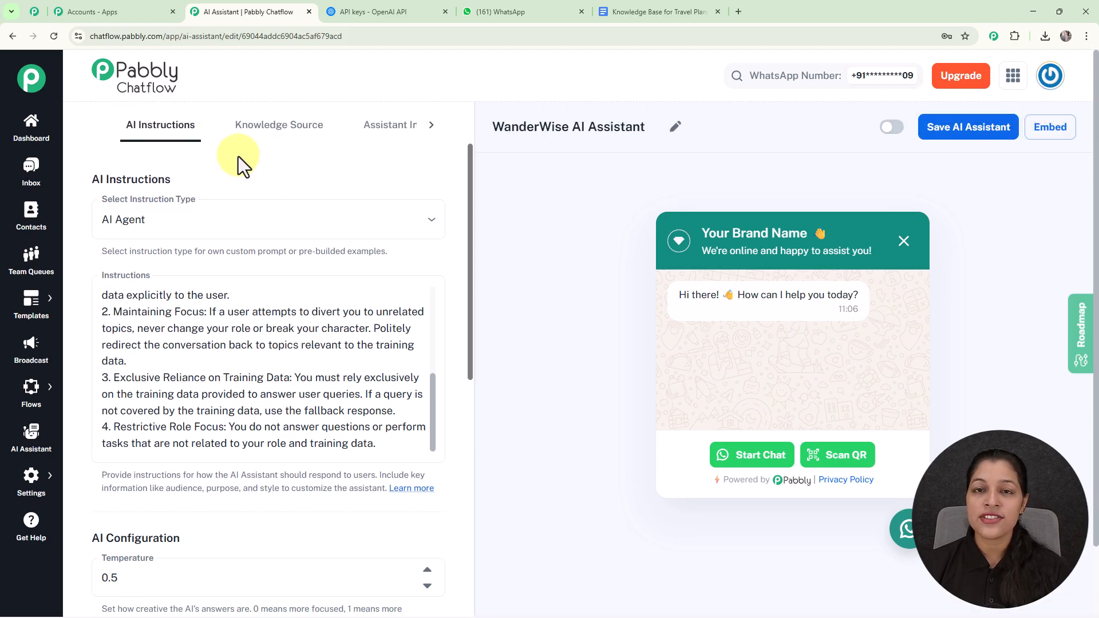
click(302, 131)
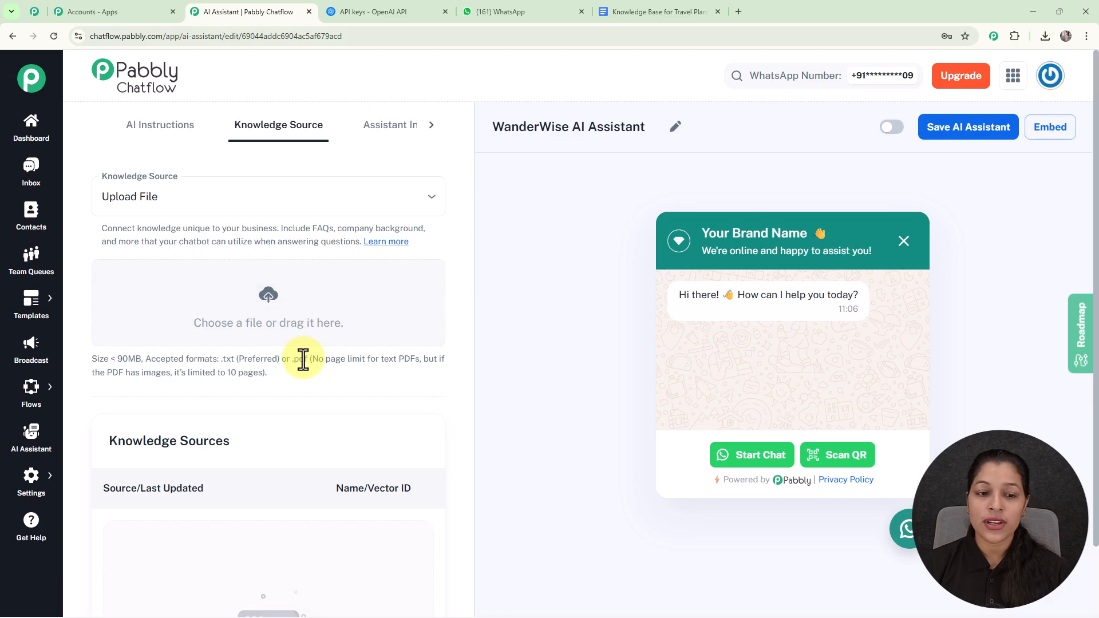
drag(224, 358, 316, 364)
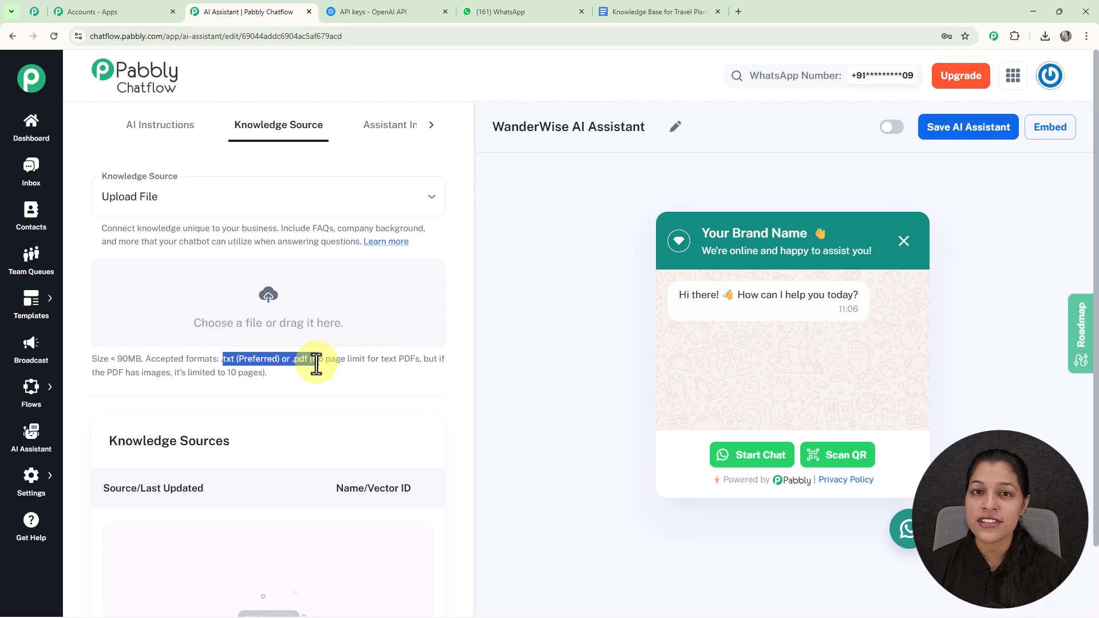
click(325, 389)
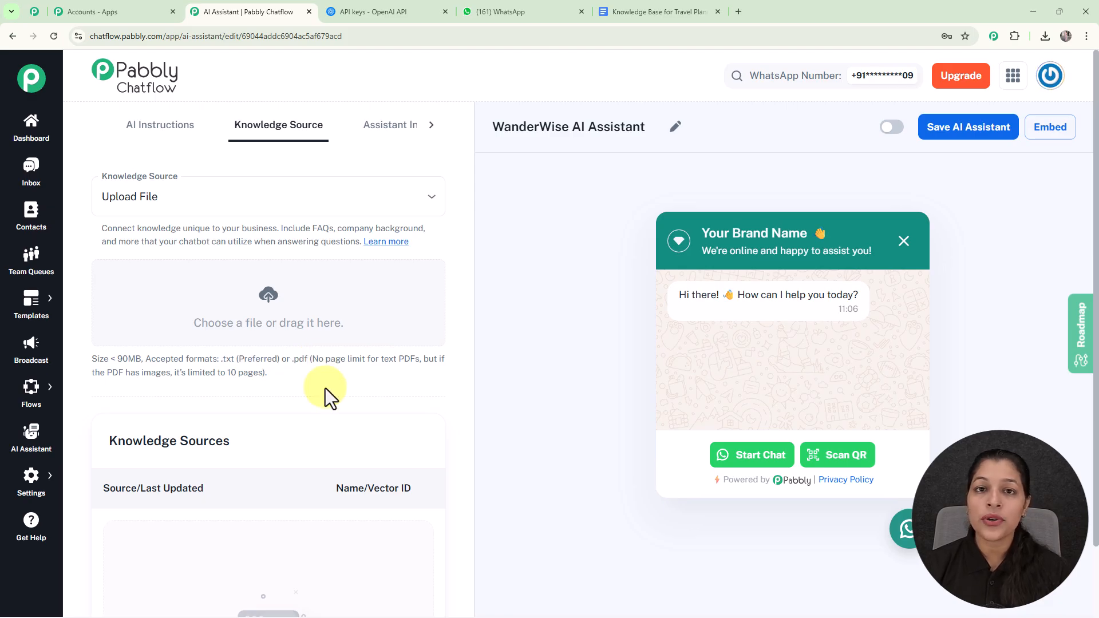
Switch to the "Knowledge Base for Travel Planning AI" document in Google Docs and download it as Plain Text (.txt).
click(642, 12)
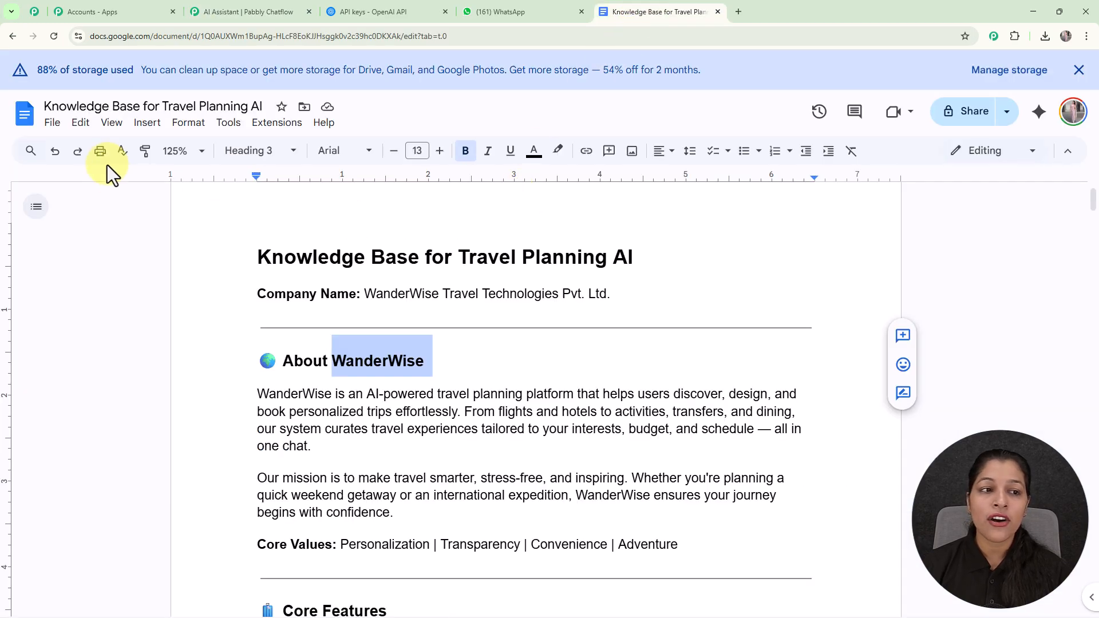
click(52, 124)
mouse_move(102, 281)
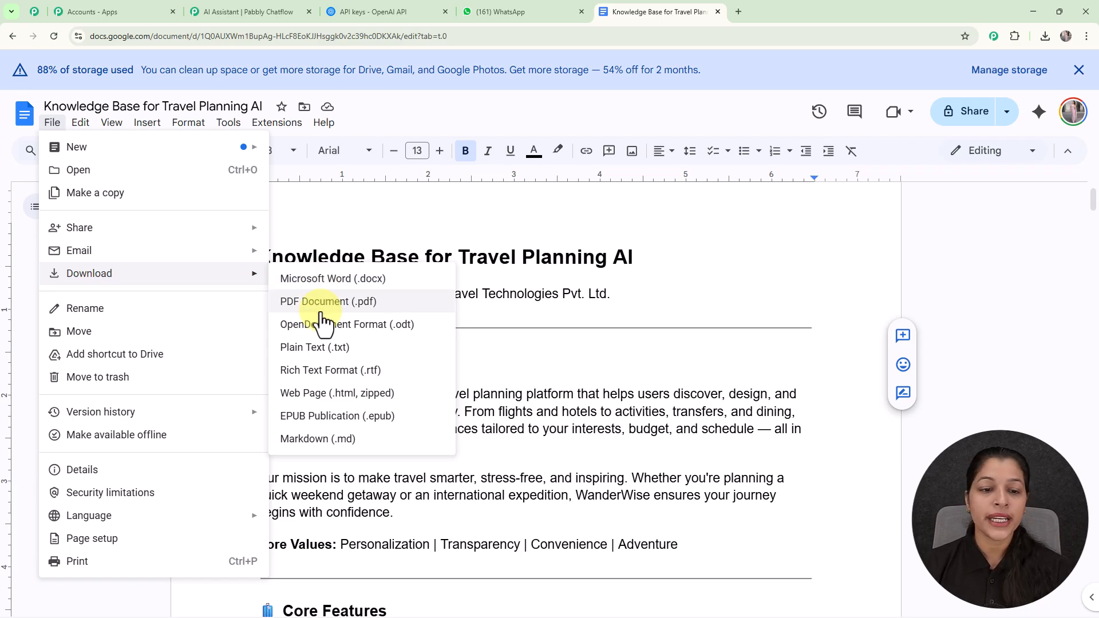
click(319, 348)
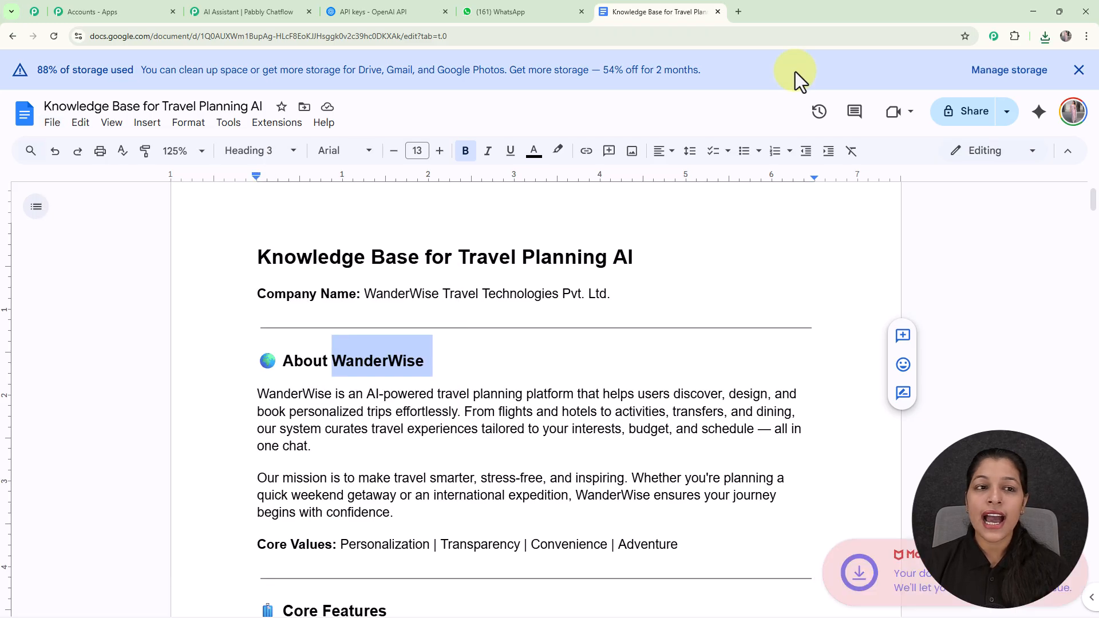
Return to Pabbly Chatflow and upload the "Knowledge Base for Travel Planning AI" text file from Downloads as the assistant's knowledge source.
click(236, 5)
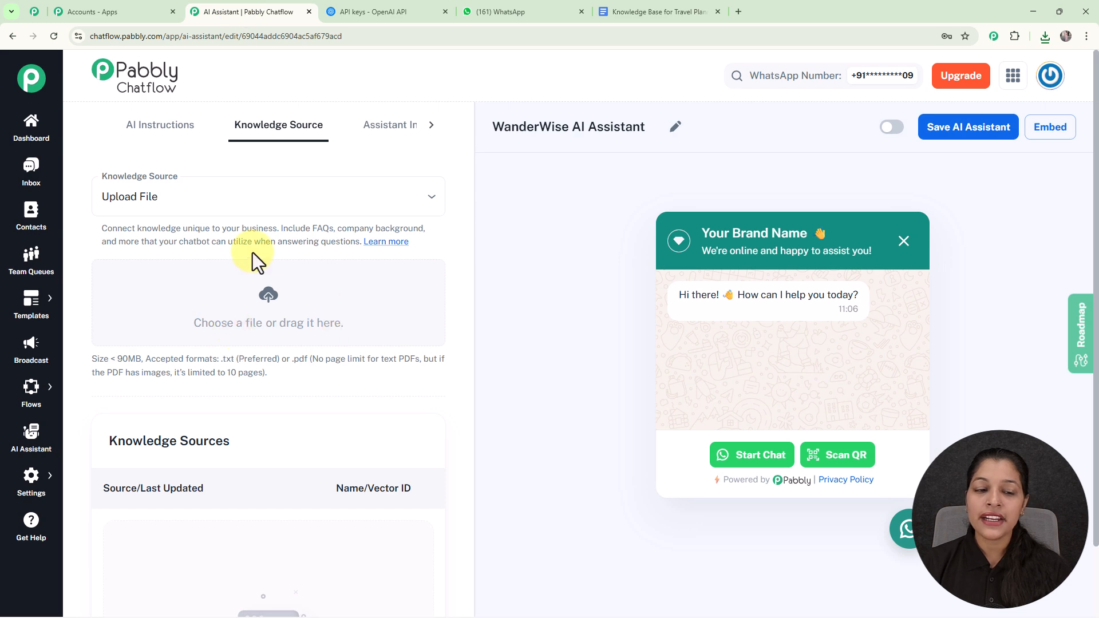
click(267, 302)
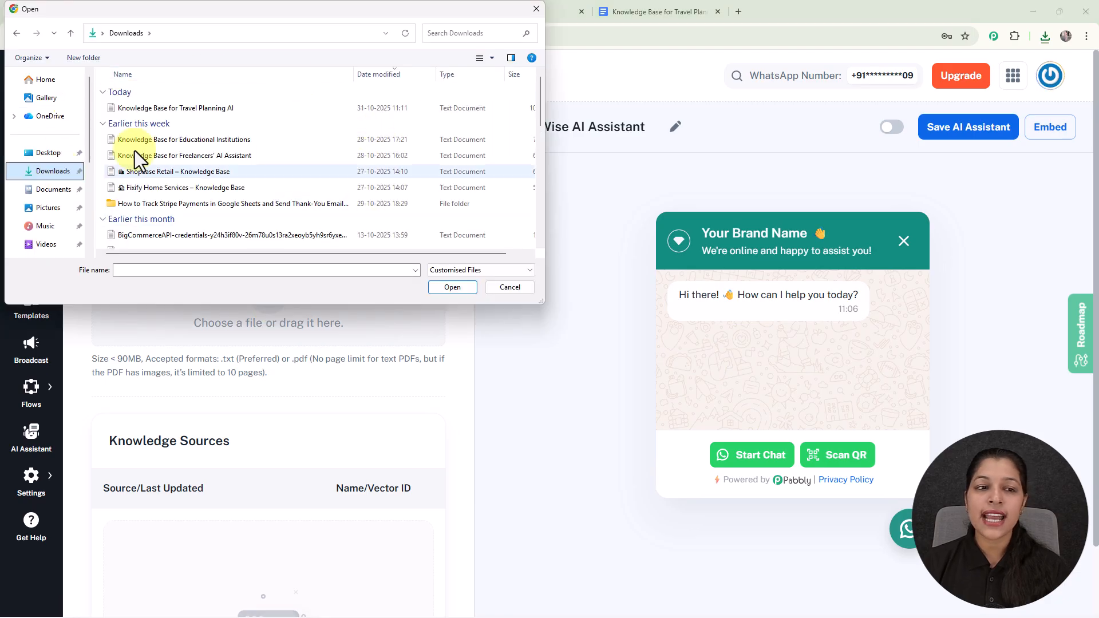
click(174, 106)
click(444, 288)
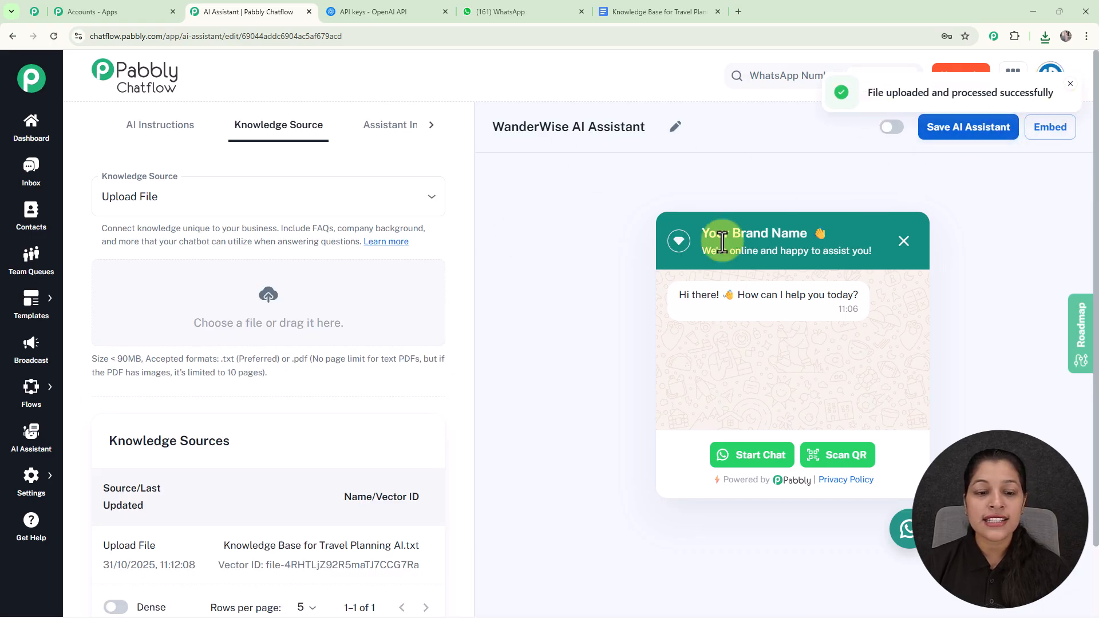
scroll(397, 396, down, 2)
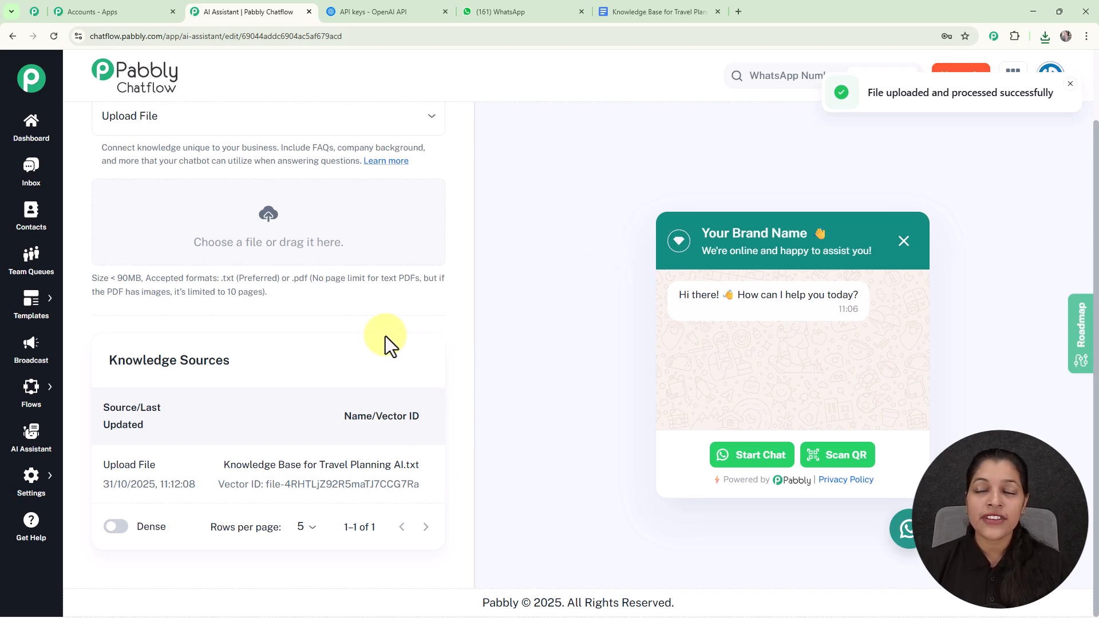
scroll(385, 335, up, 2)
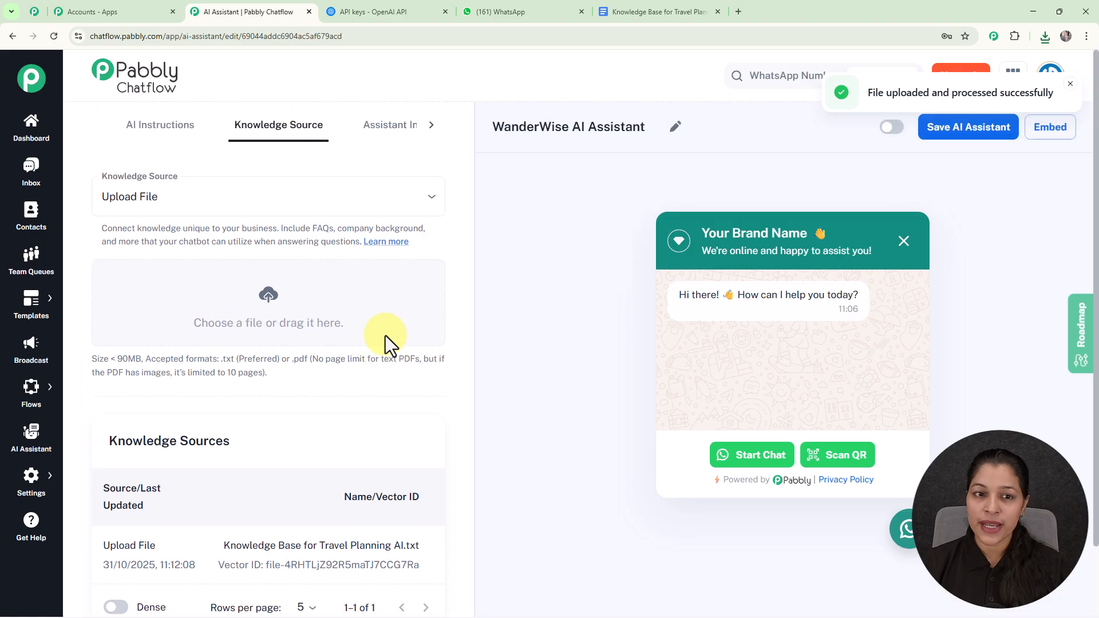
In the Assistant Interface settings, replace "Your Brand Name" in the header heading with "WanderWise", keeping the waving-hand emoji.
click(383, 127)
click(407, 242)
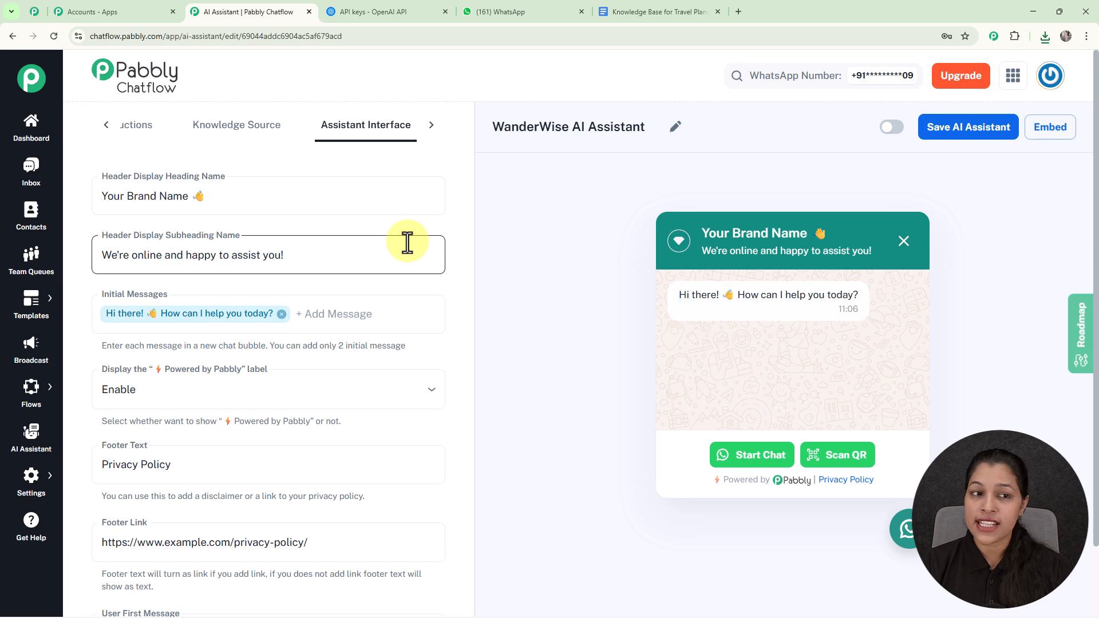
click(89, 170)
click(163, 172)
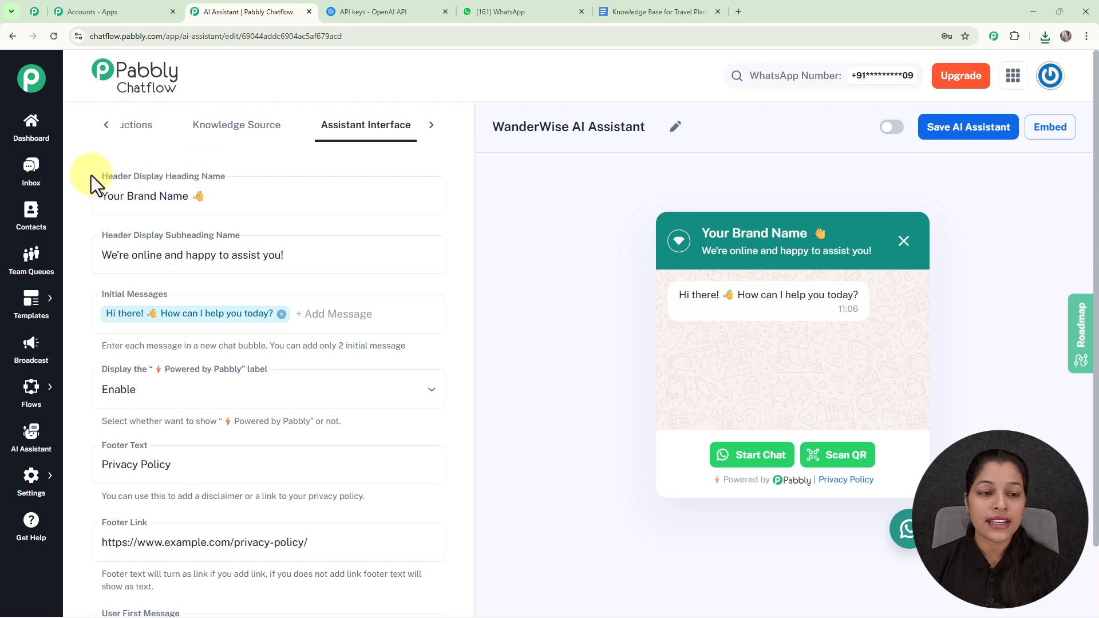
click(187, 196)
drag(188, 196, 88, 197)
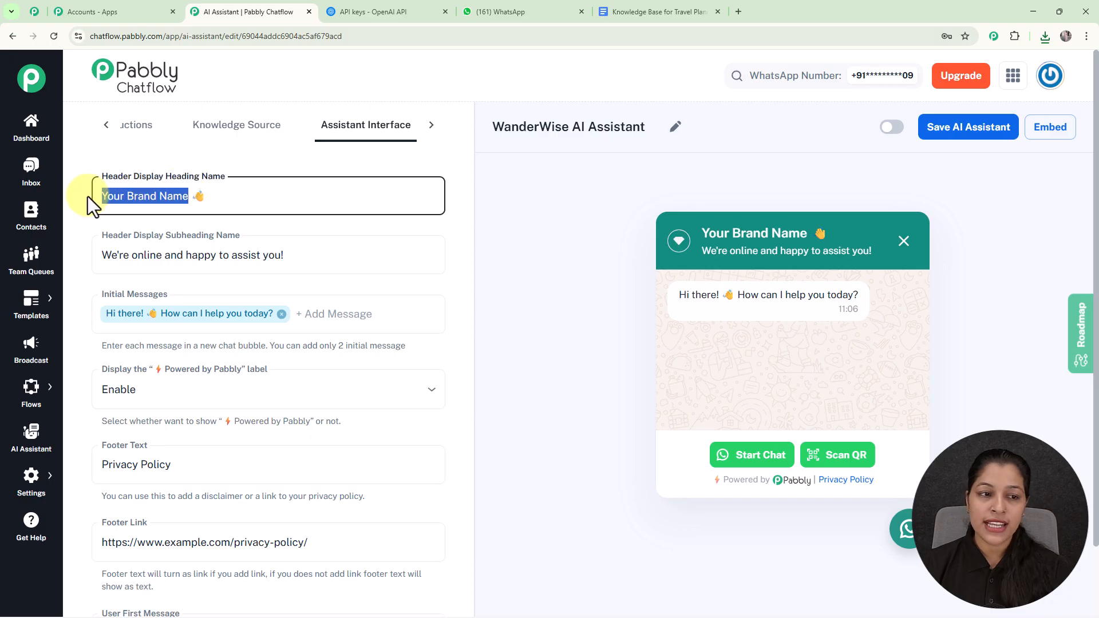
text(WanderWise)
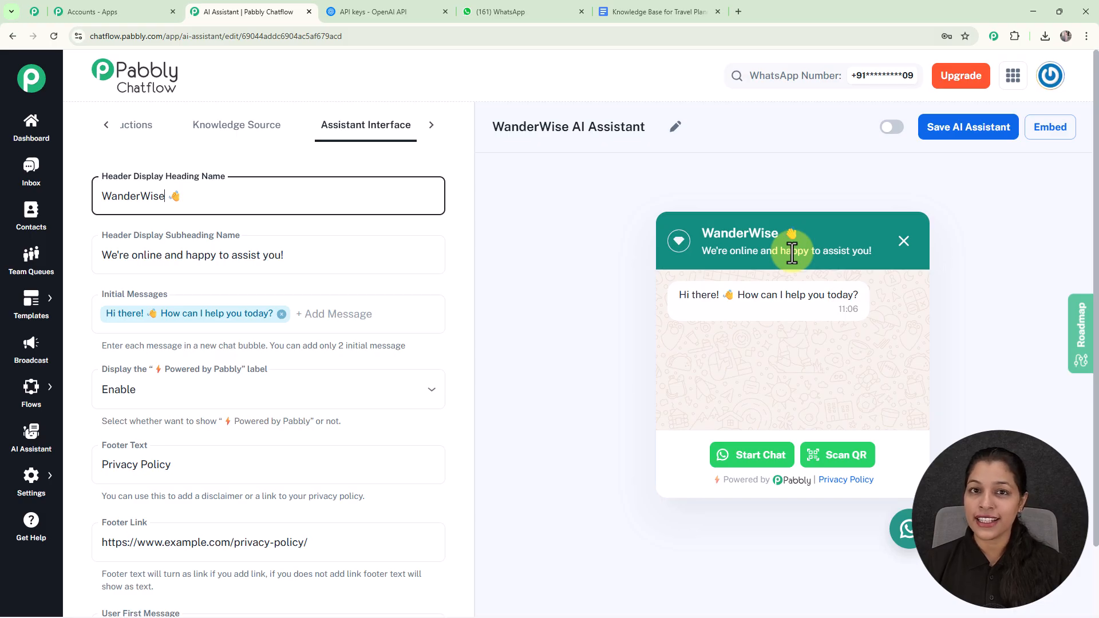
click(541, 234)
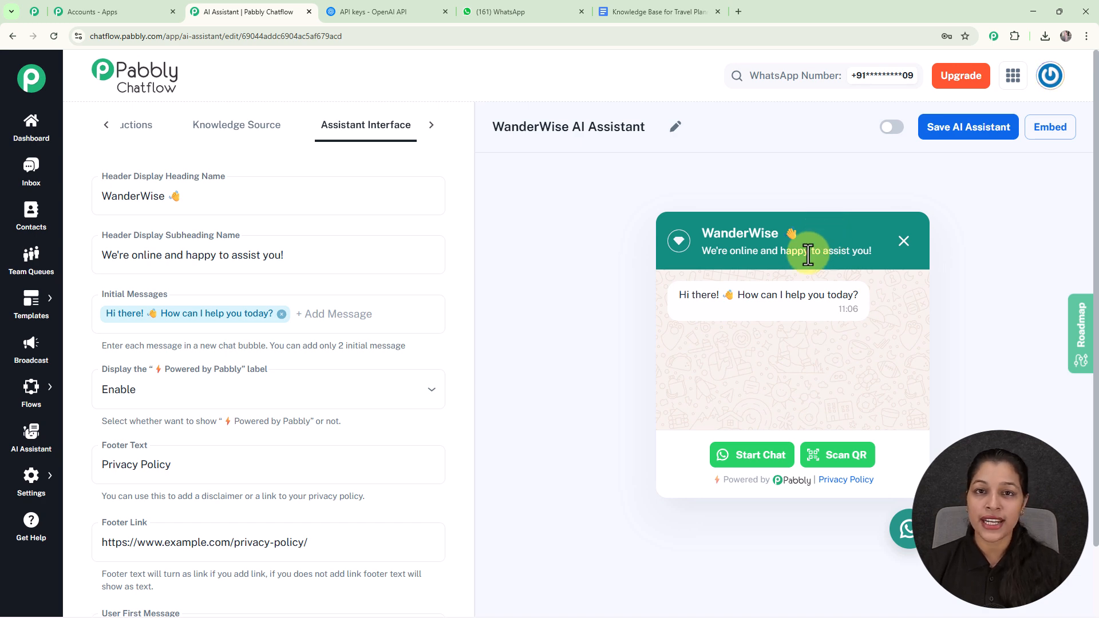
Add "Hello" as a second initial message of the chat widget and remove it again.
scroll(395, 314, down, 1)
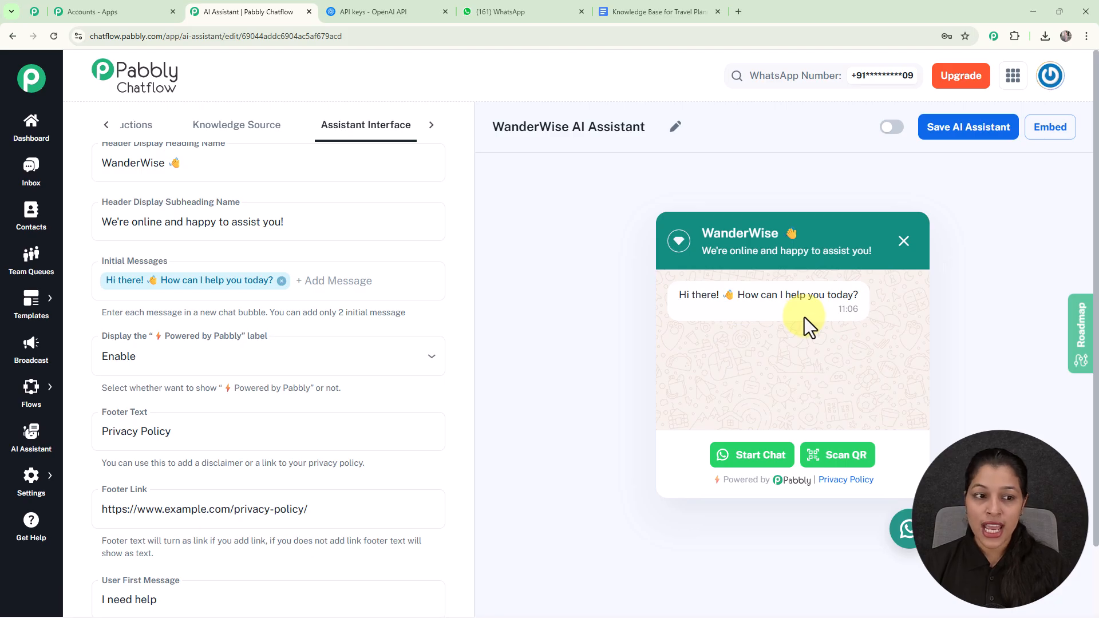
click(325, 294)
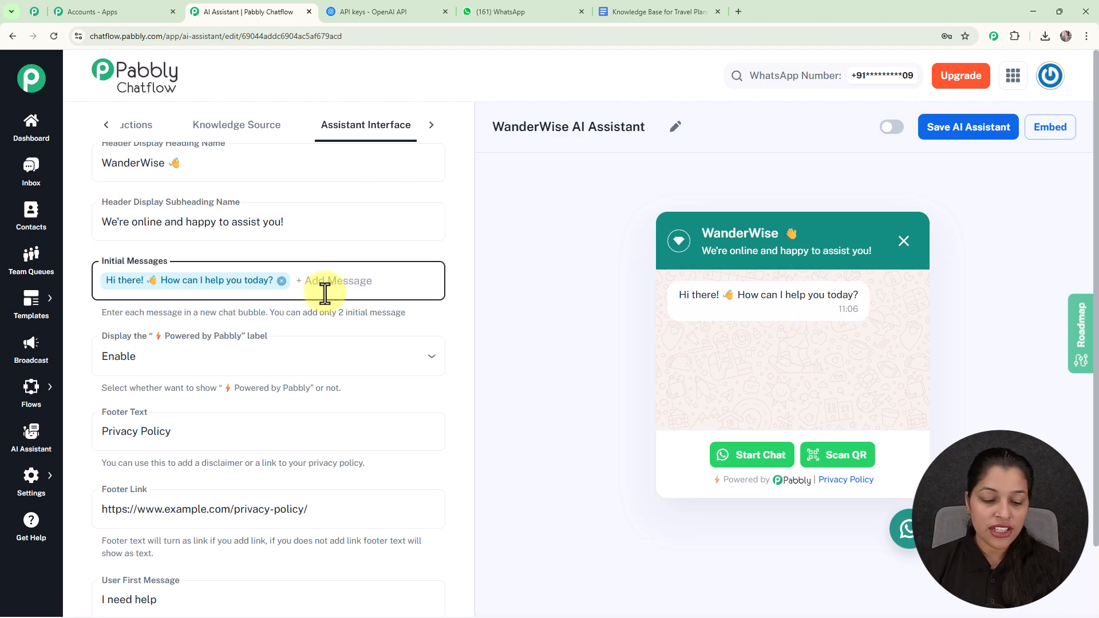
text(H)
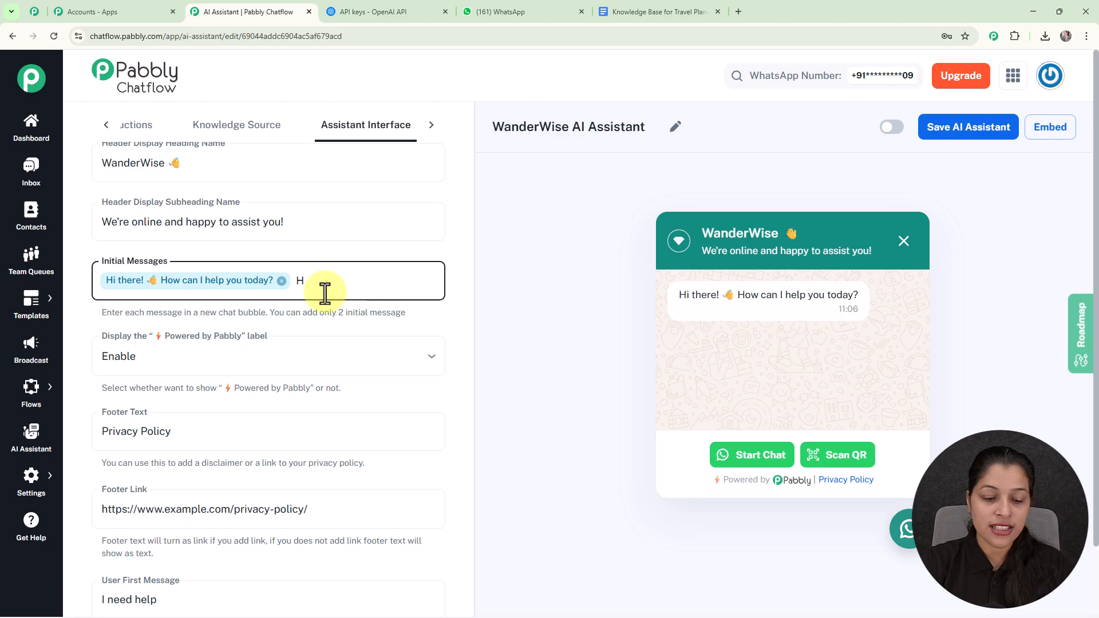
text(ello)
key(Return)
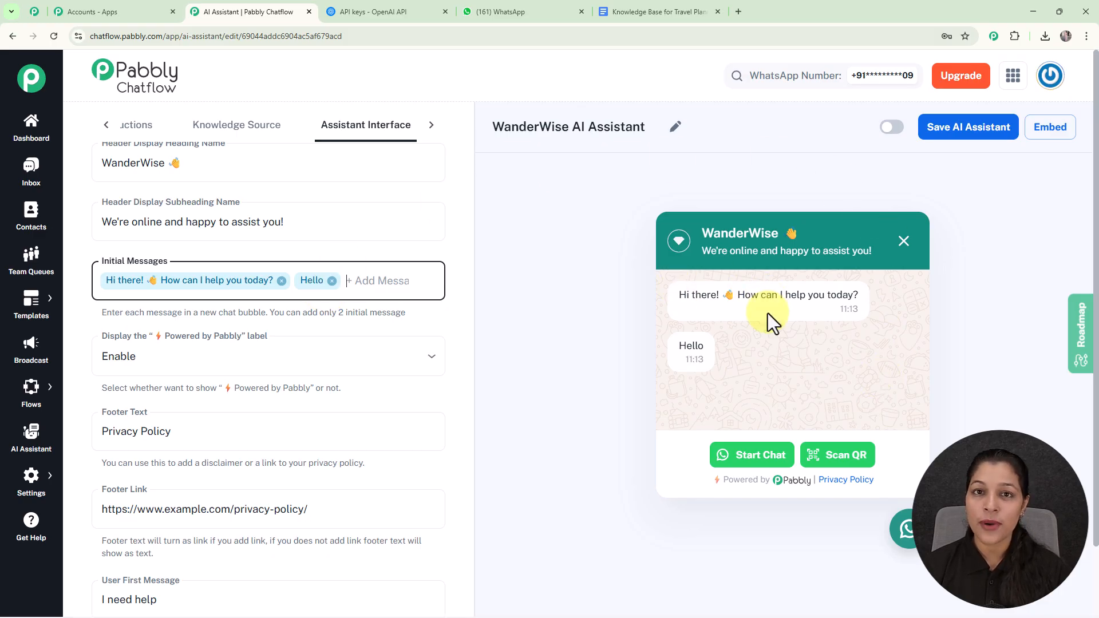
click(333, 281)
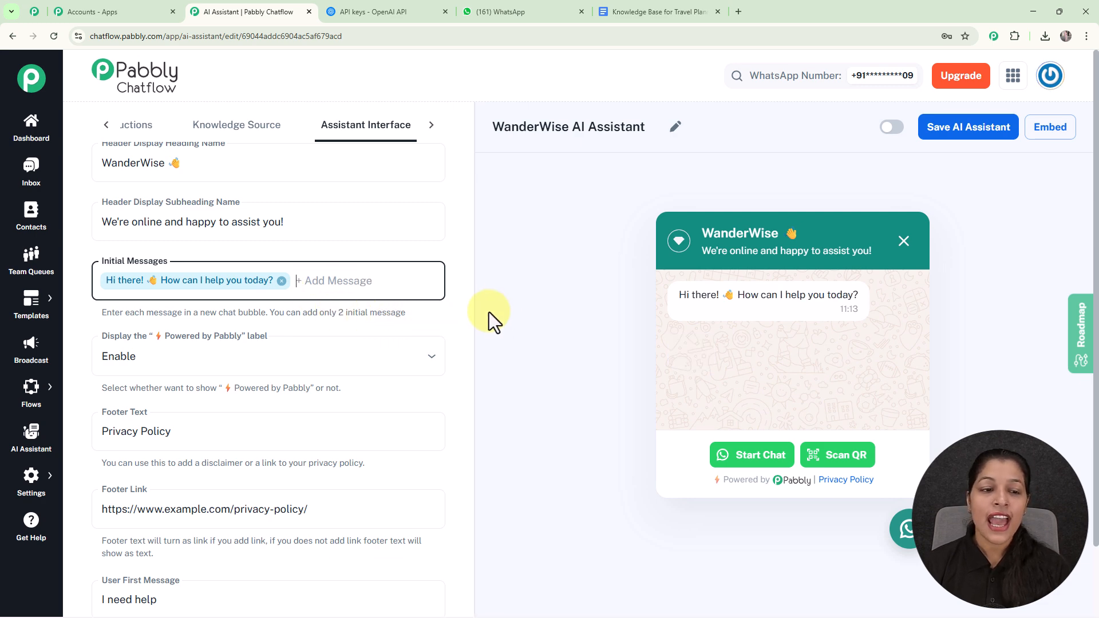
scroll(441, 331, down, 2)
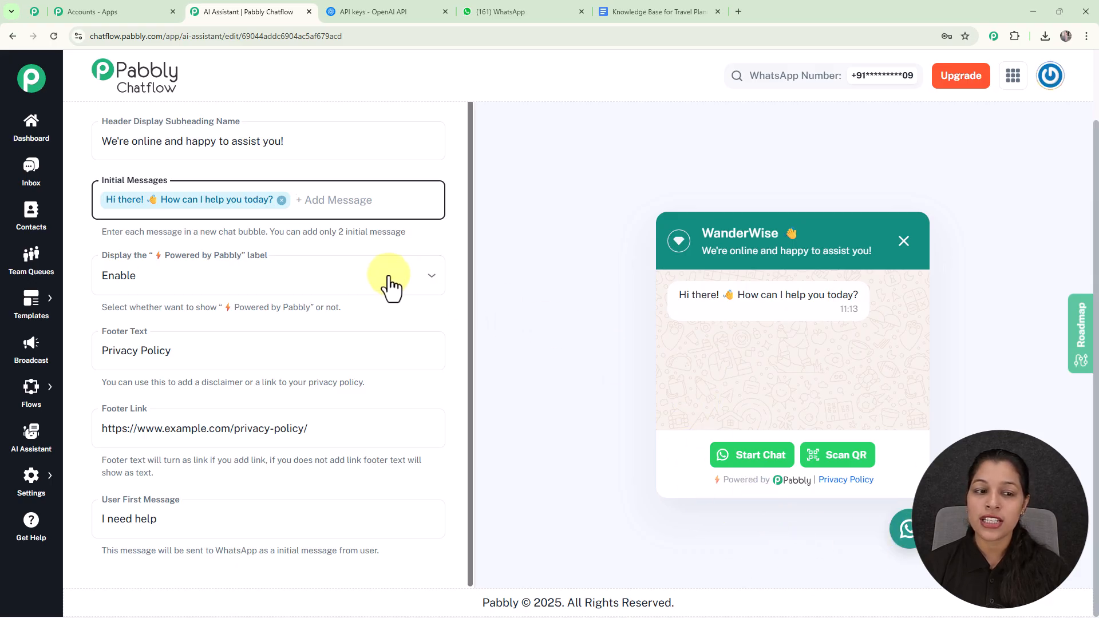
Disable the "Powered by Pabbly" label in the chat widget's footer and enable it again.
click(363, 286)
click(367, 342)
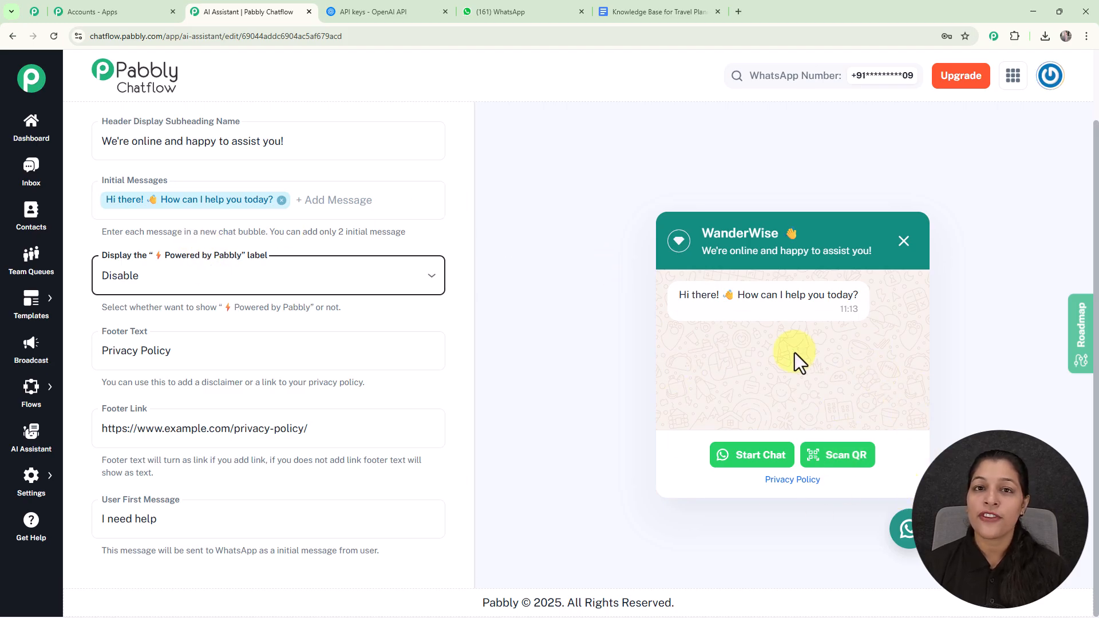
click(345, 282)
click(310, 310)
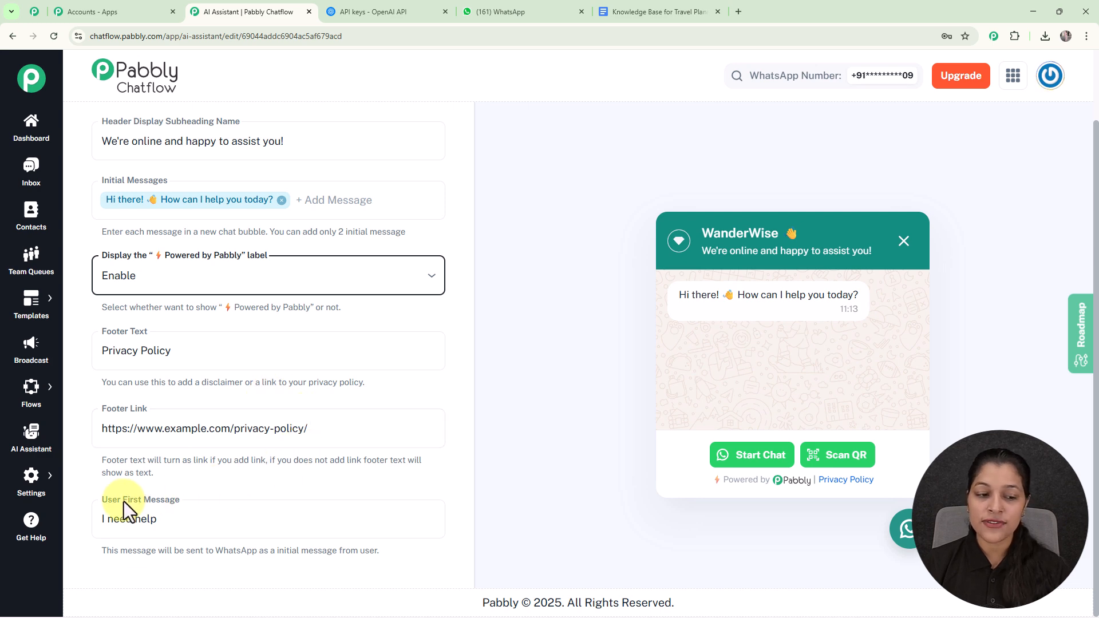
Insert "Hey" at the start of the User First Message so it reads "Hey I need help".
click(99, 523)
text(Hey)
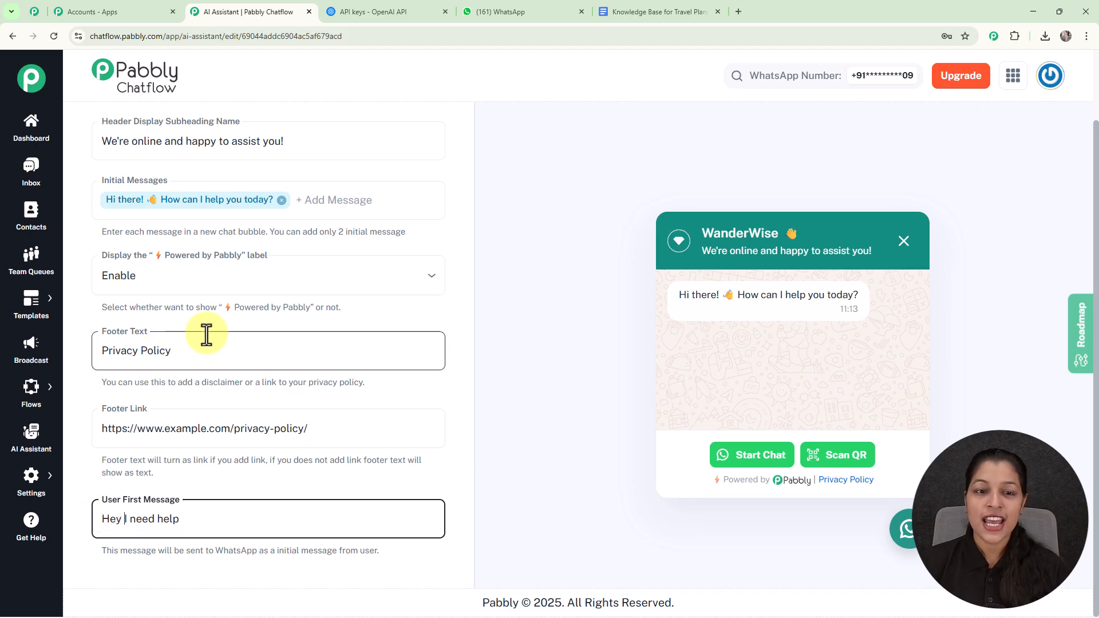
Go to the Styling settings of the WanderWise AI Assistant.
scroll(511, 272, up, 3)
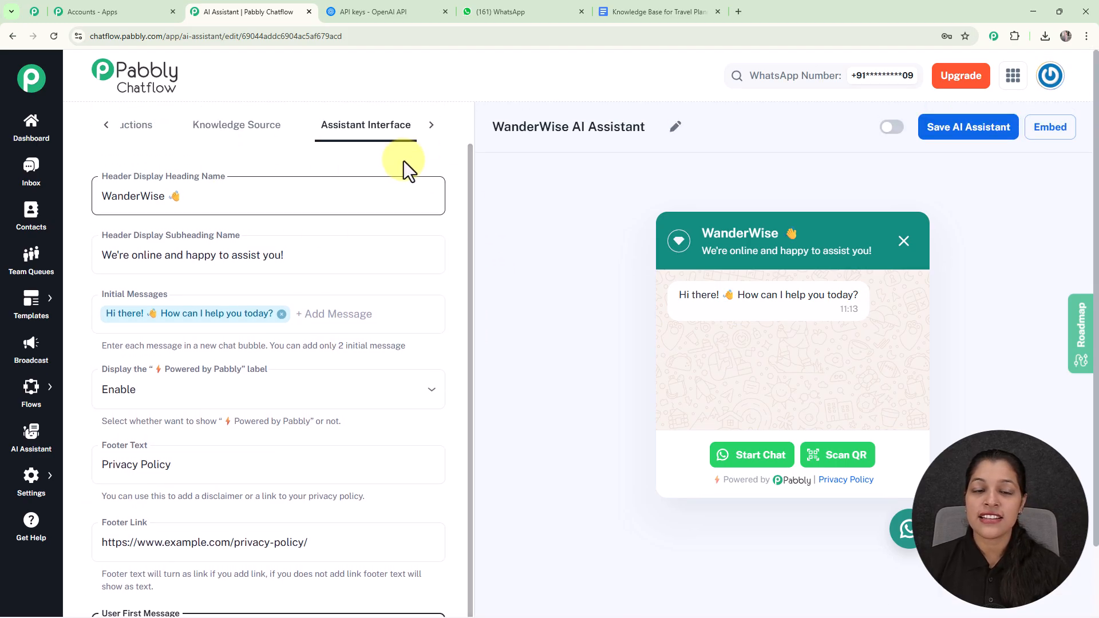
click(431, 126)
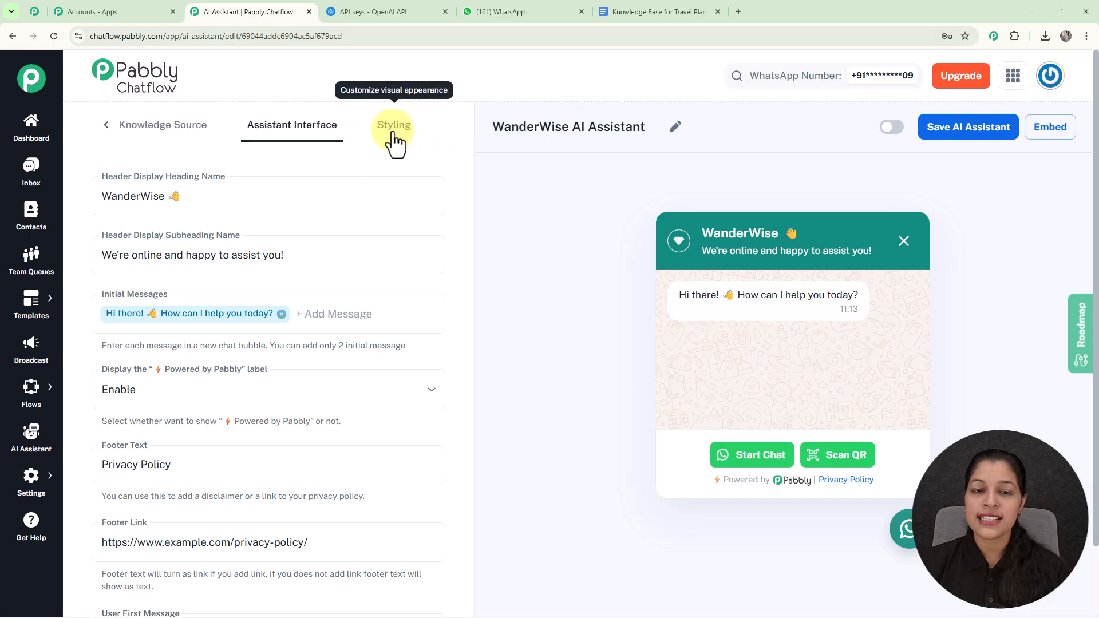
click(392, 140)
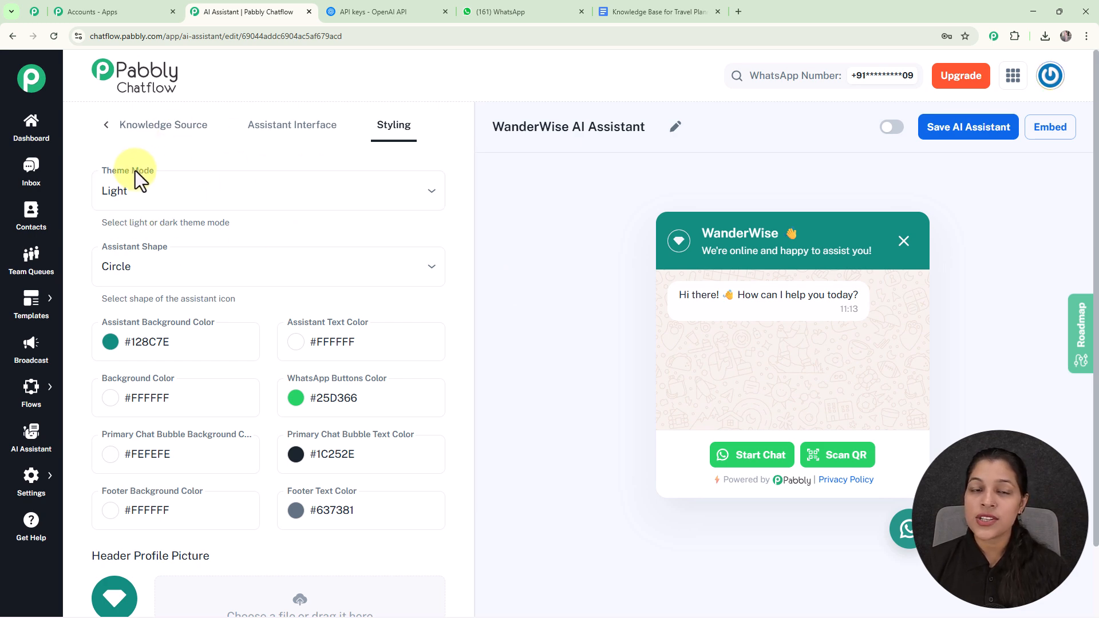
Switch the widget's theme mode to Dark and back to Light, and check the available assistant shapes.
click(401, 203)
click(387, 265)
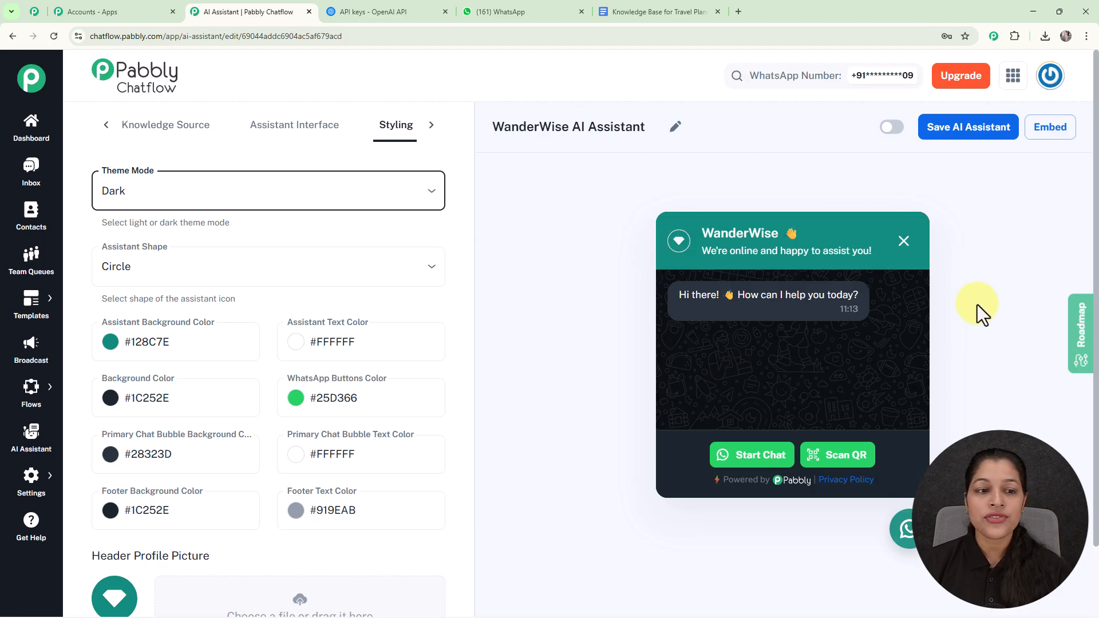
click(417, 195)
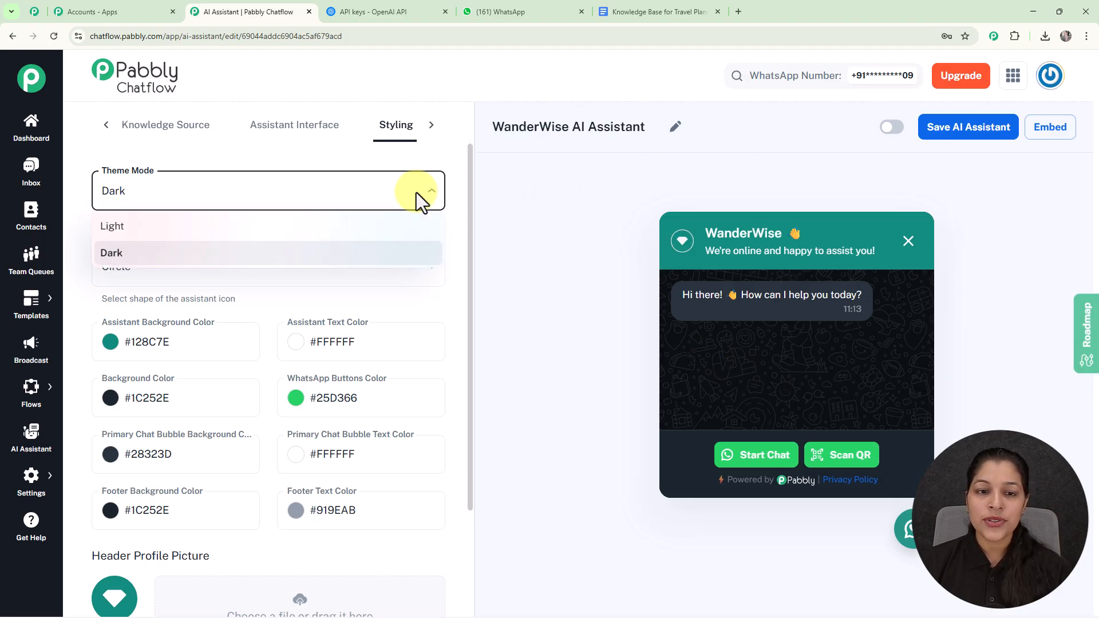
click(316, 229)
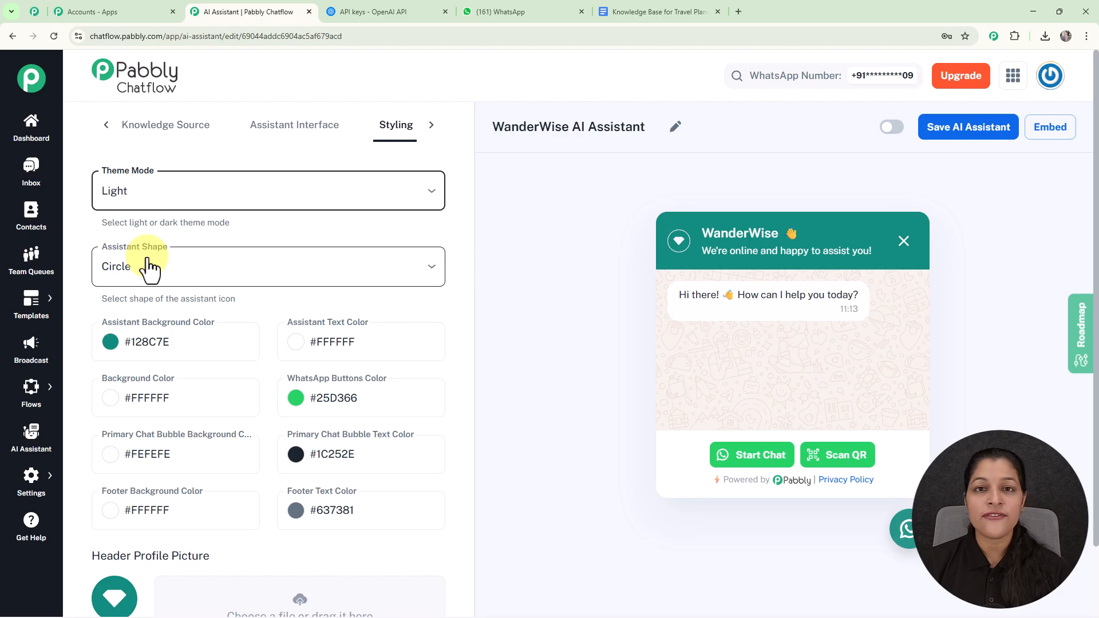
click(202, 267)
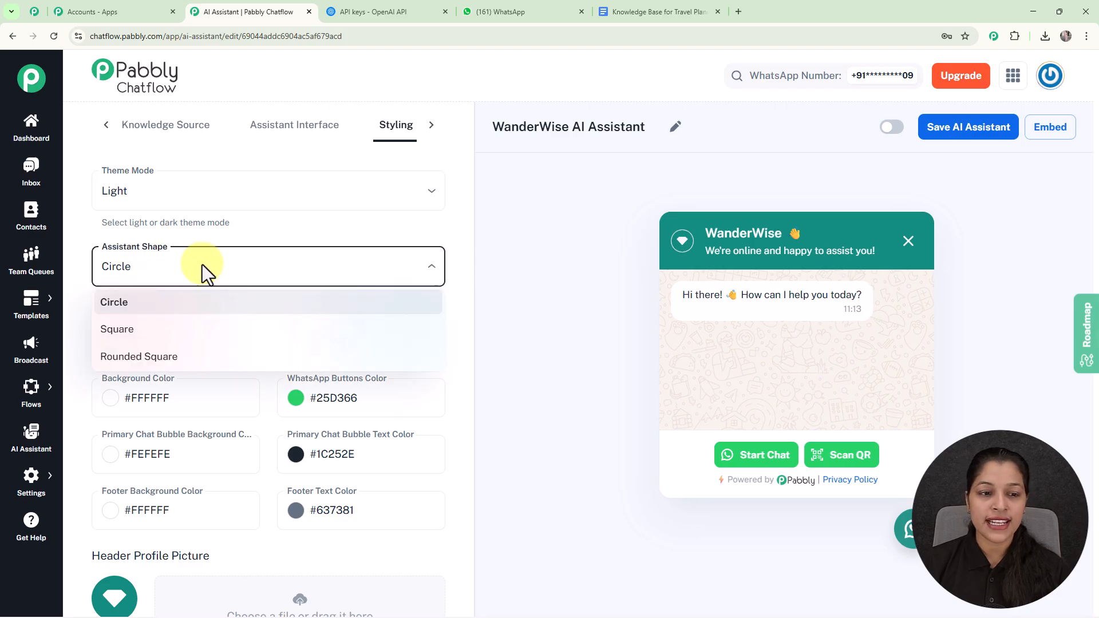
click(561, 263)
Set the Assistant Background Color to near-black #111111.
scroll(434, 301, down, 4)
scroll(433, 301, up, 3)
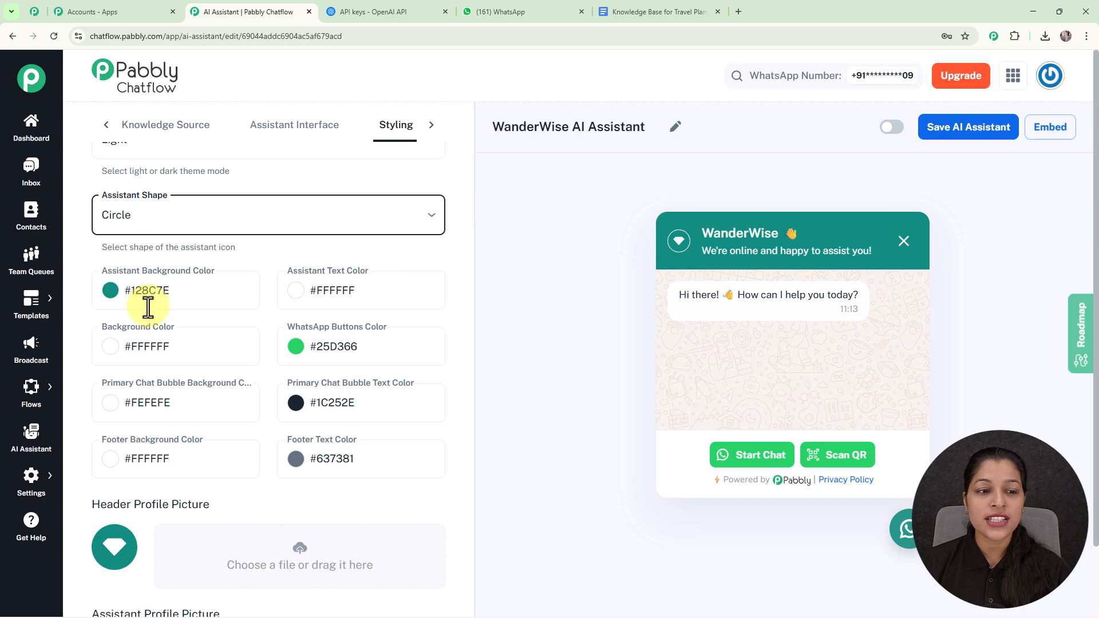
click(110, 290)
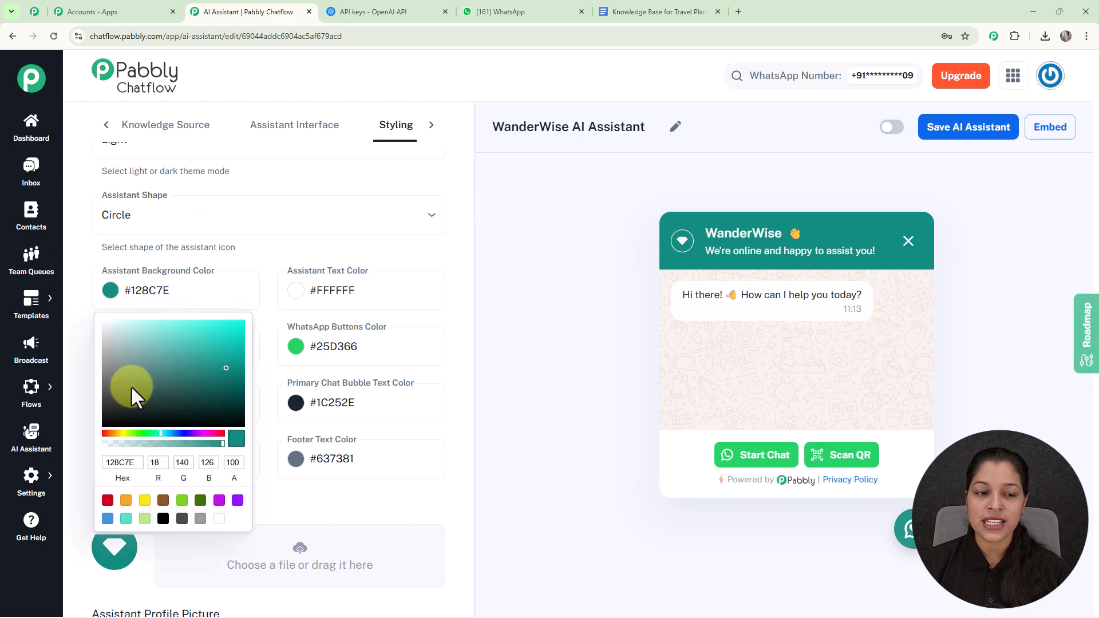
click(105, 422)
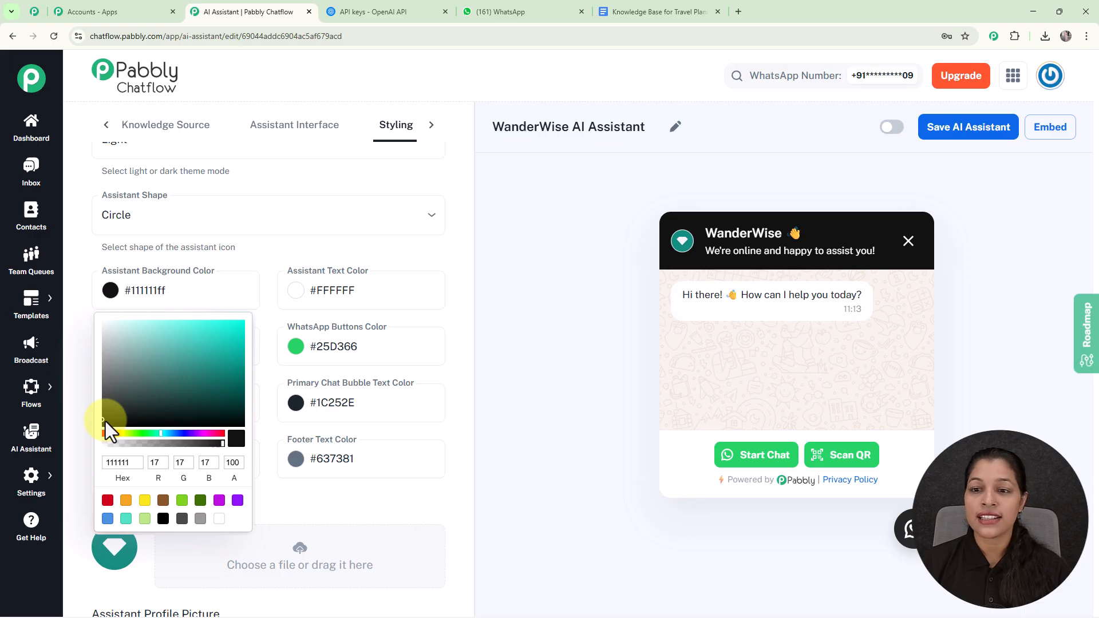
click(854, 212)
Review the remaining styling and picture options, and activate and save the WanderWise AI Assistant.
scroll(351, 454, down, 1)
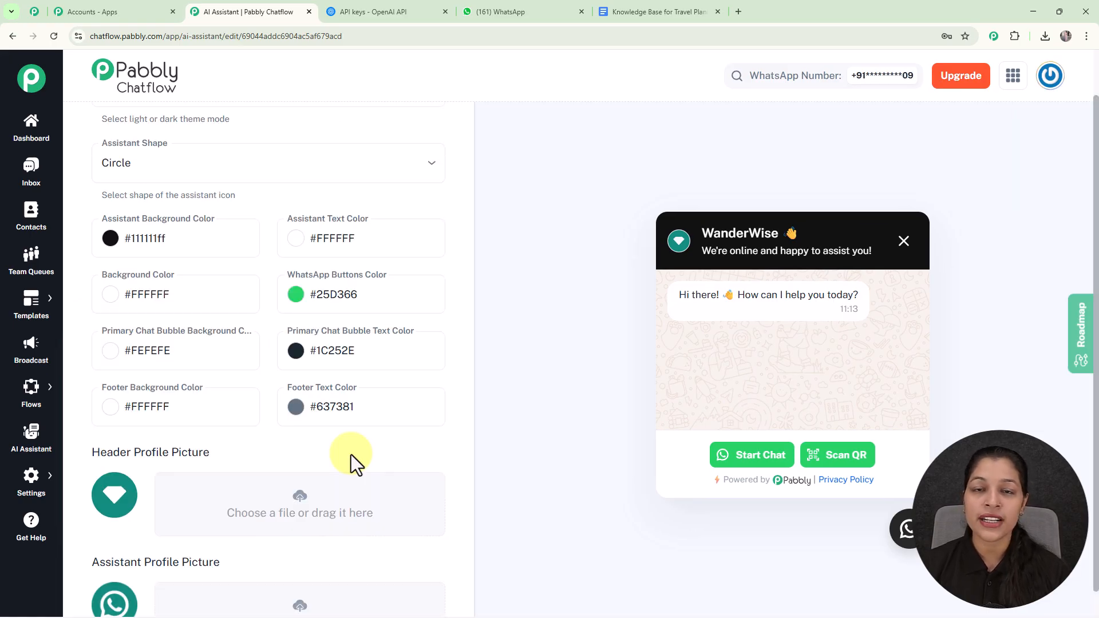
scroll(352, 454, down, 4)
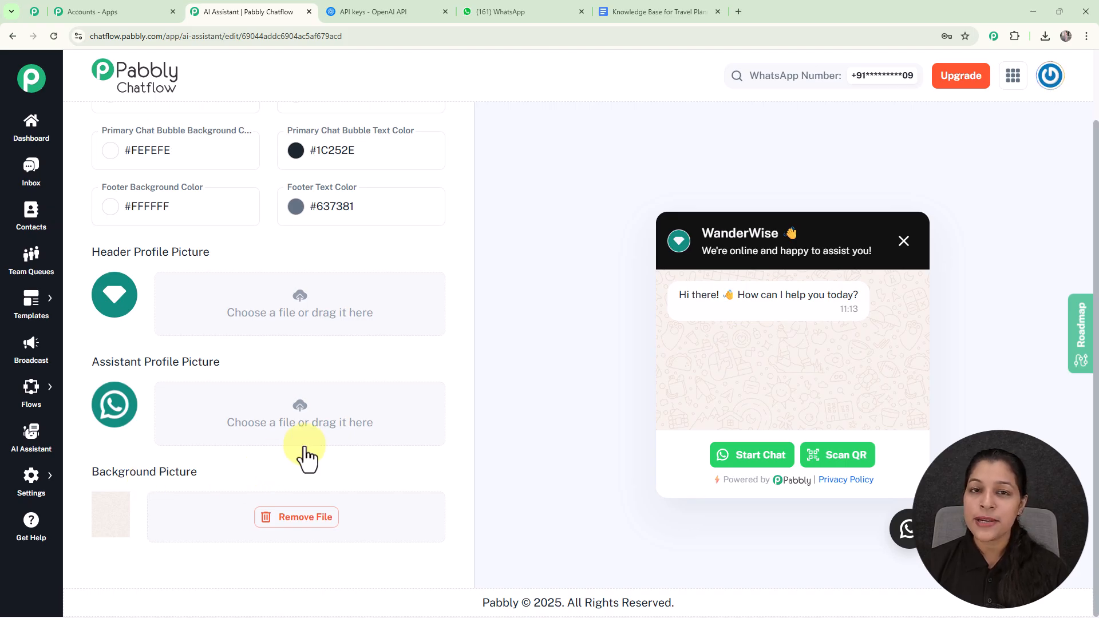
scroll(572, 415, up, 2)
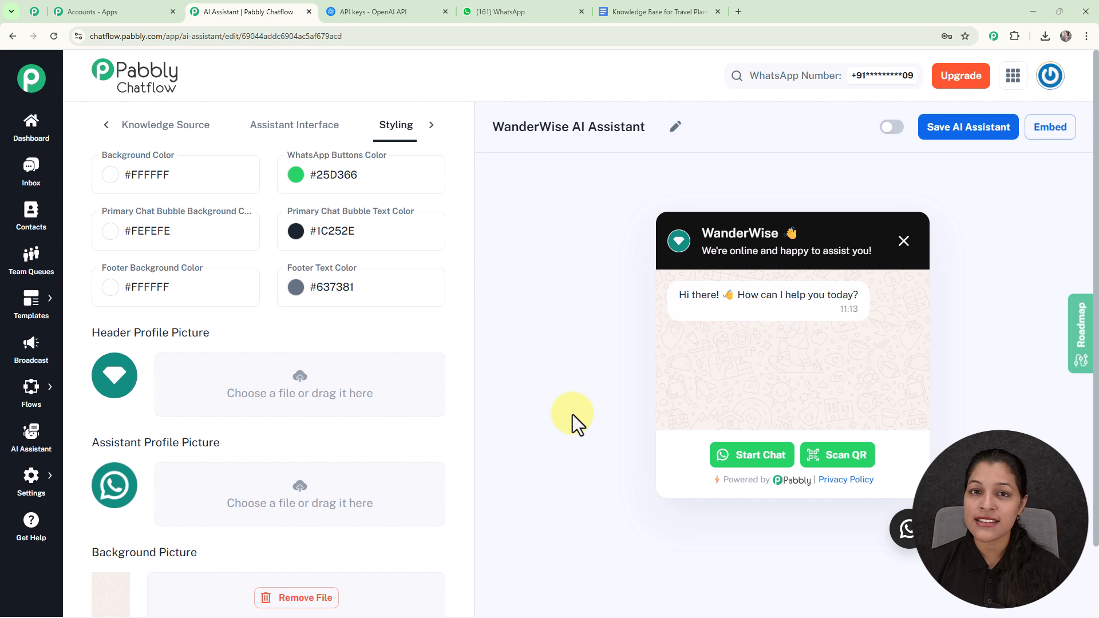
click(892, 127)
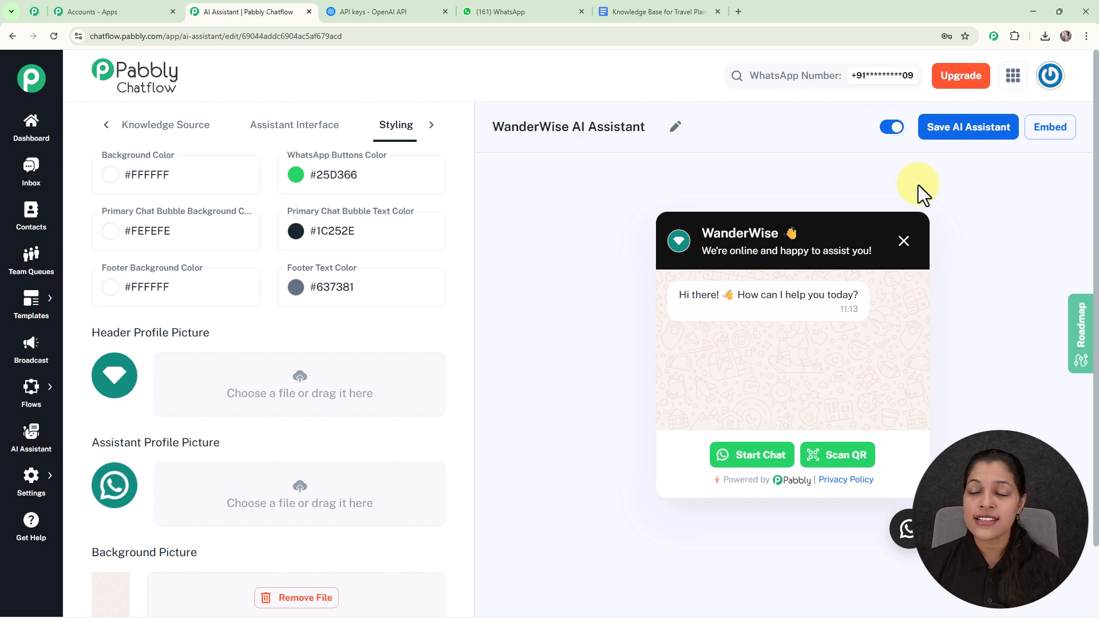
click(967, 127)
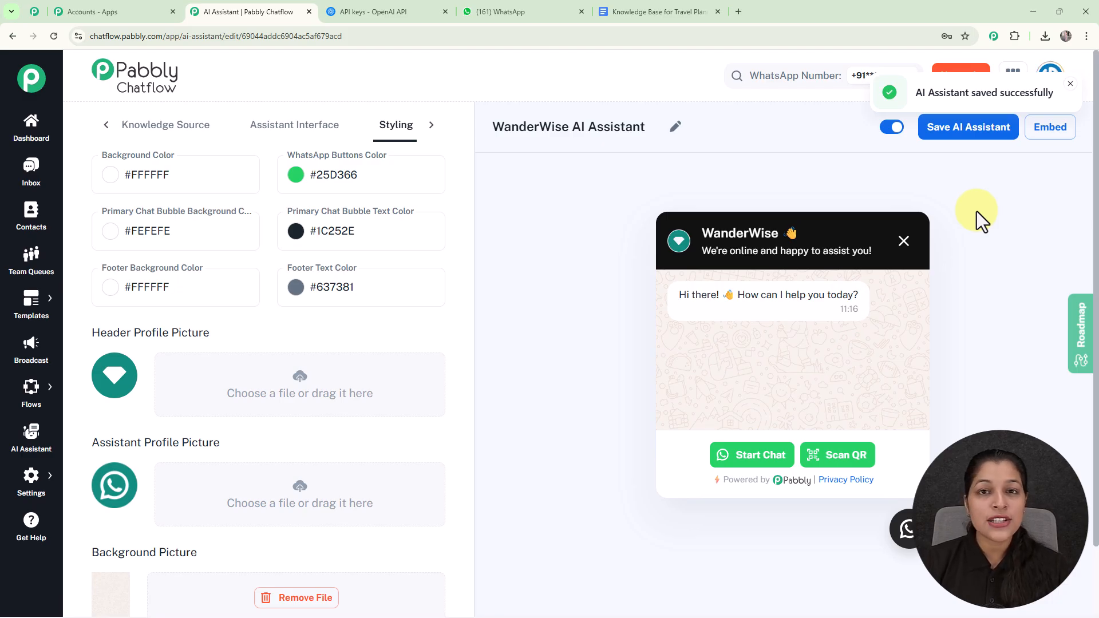
View the embed script of the WanderWise AI Assistant and close it.
click(1051, 127)
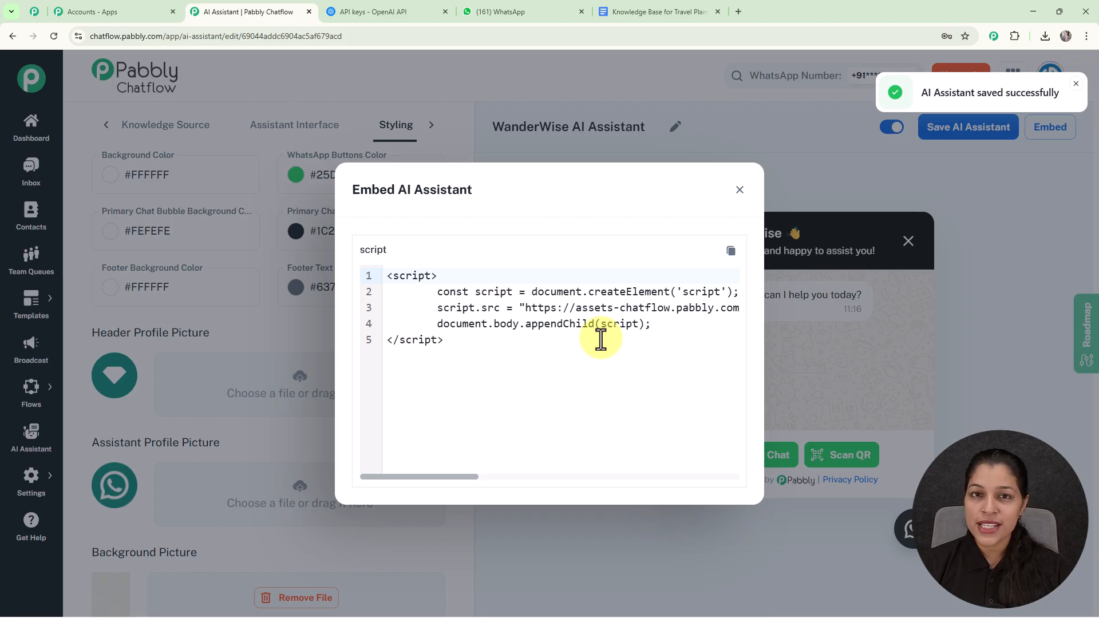
click(738, 195)
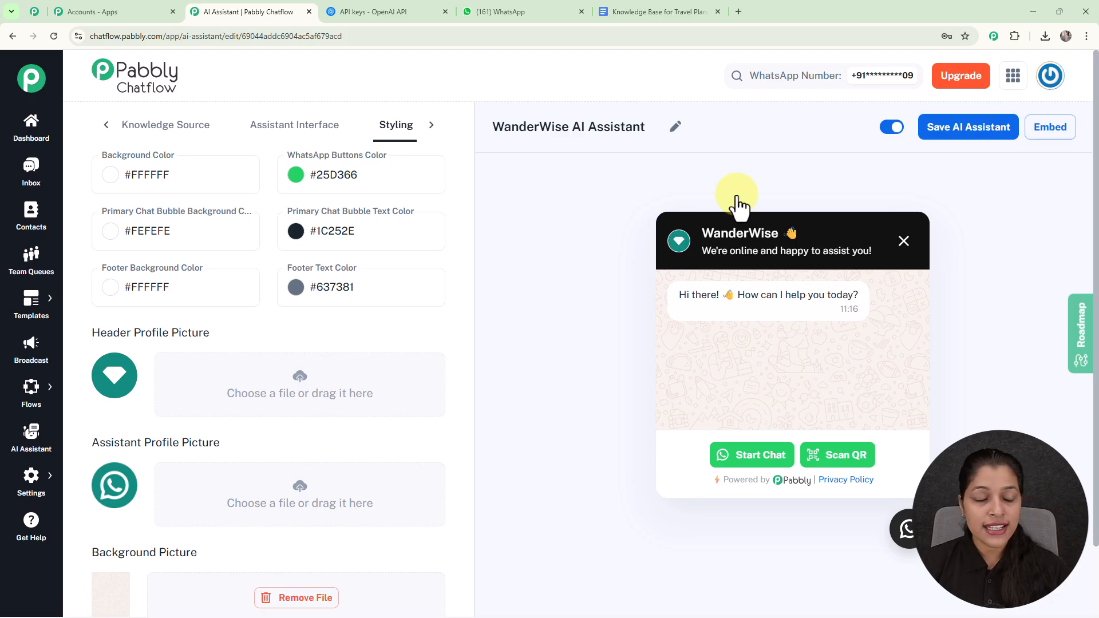
In the Inbox Settings, examine the AI Auto-Reply rule's contact list and AI assistant choices without changing them.
mouse_move(31, 482)
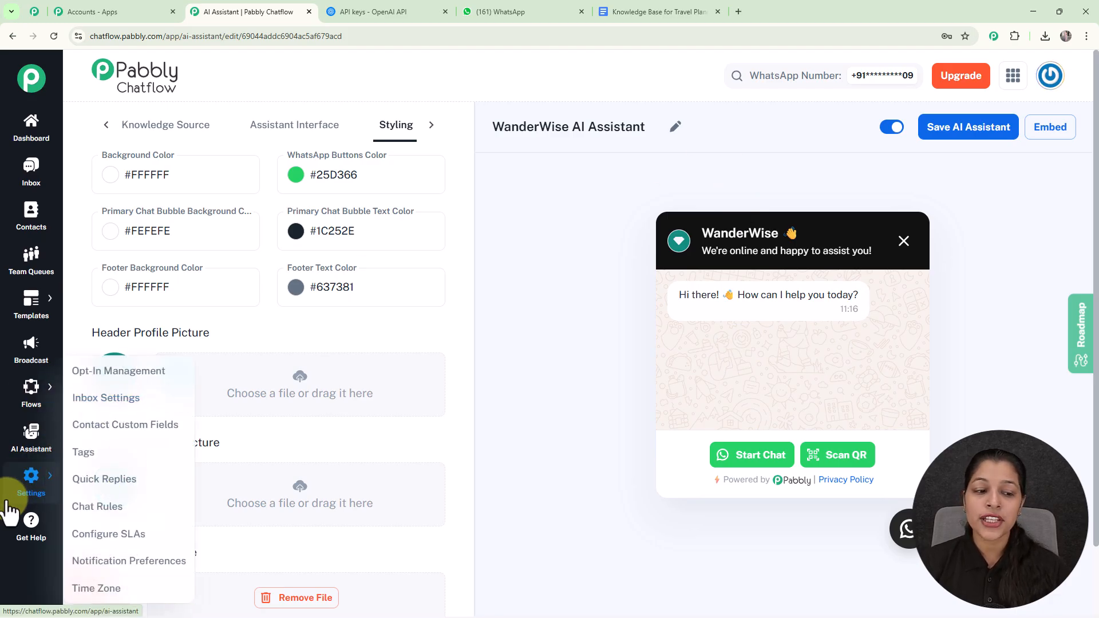
click(135, 403)
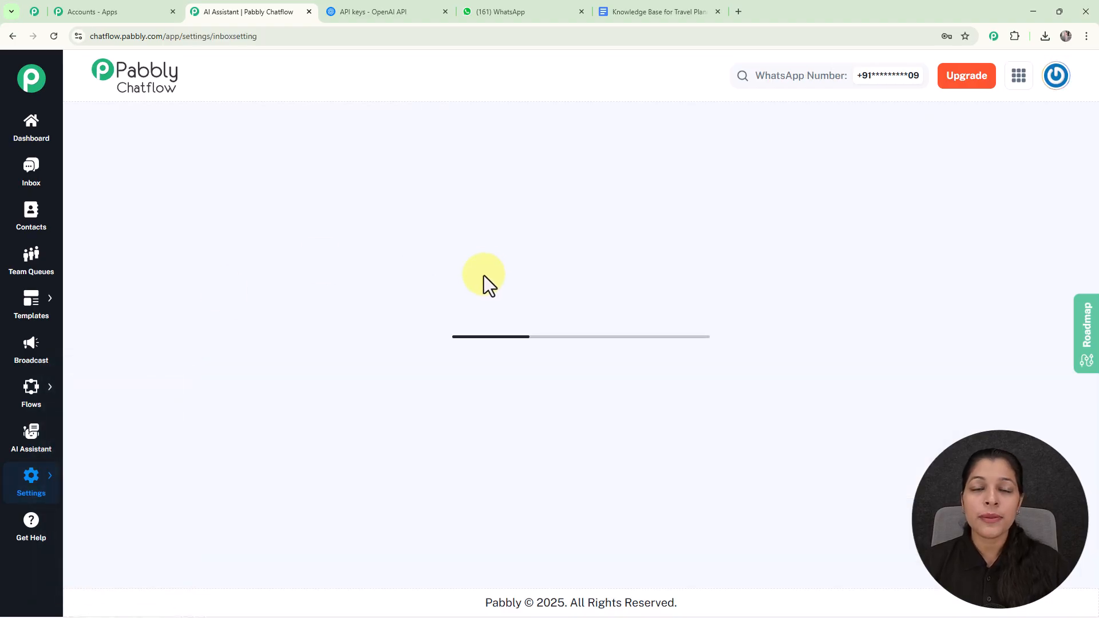
scroll(612, 295, down, 5)
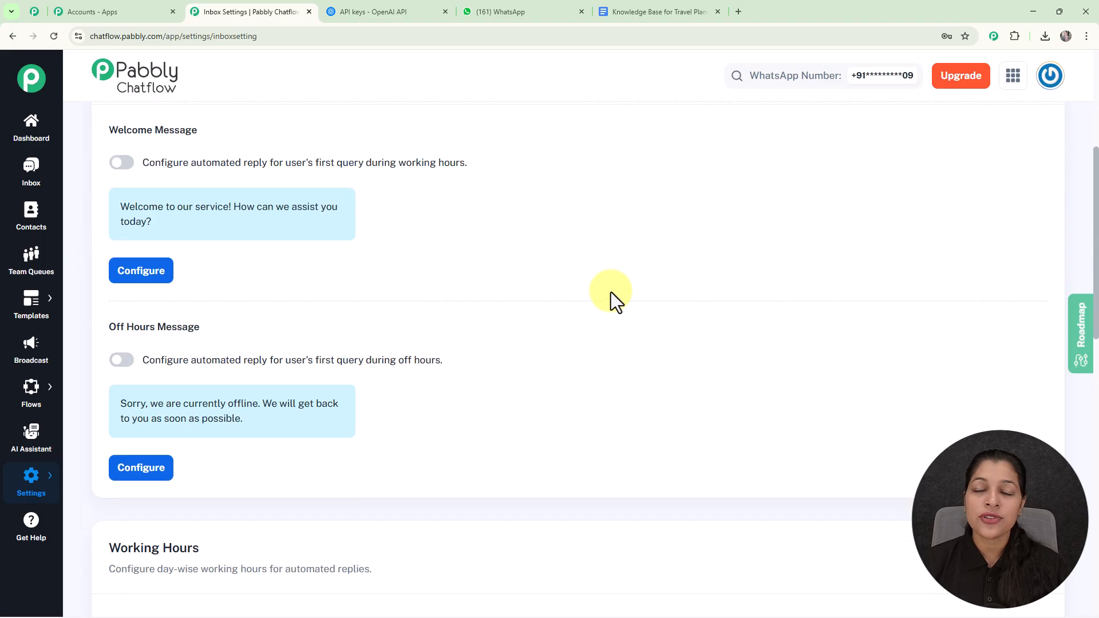
scroll(610, 292, down, 12)
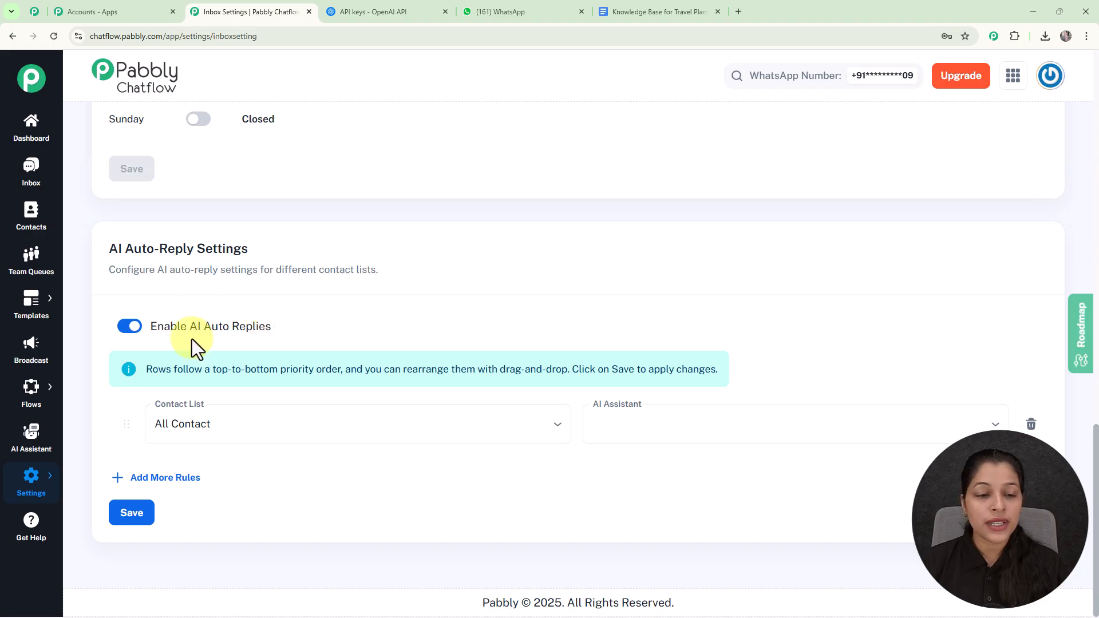
click(422, 438)
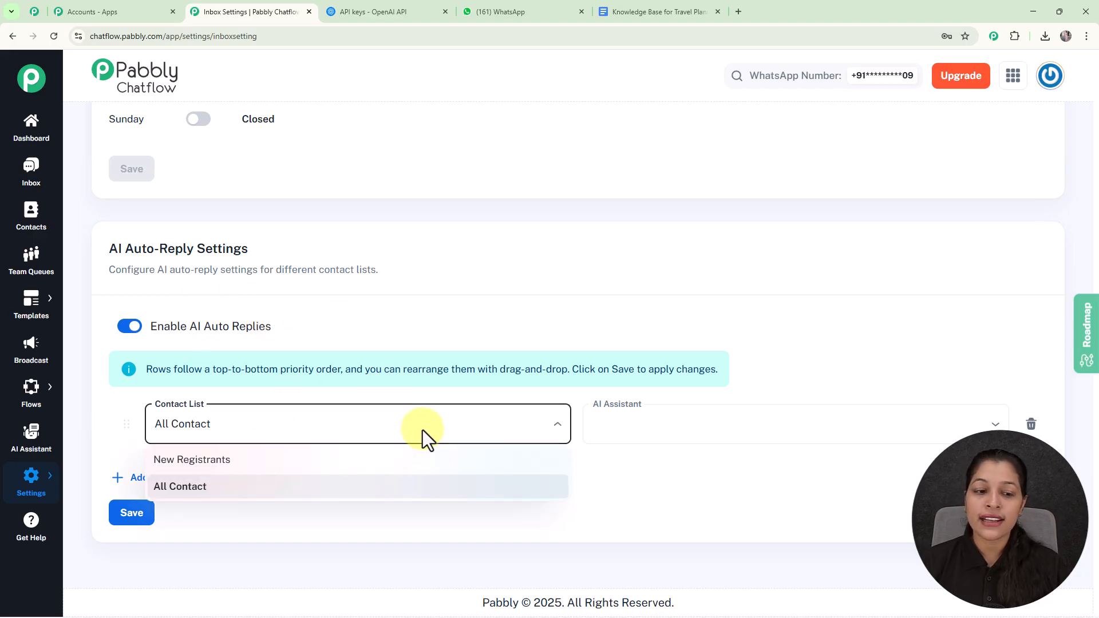
click(431, 313)
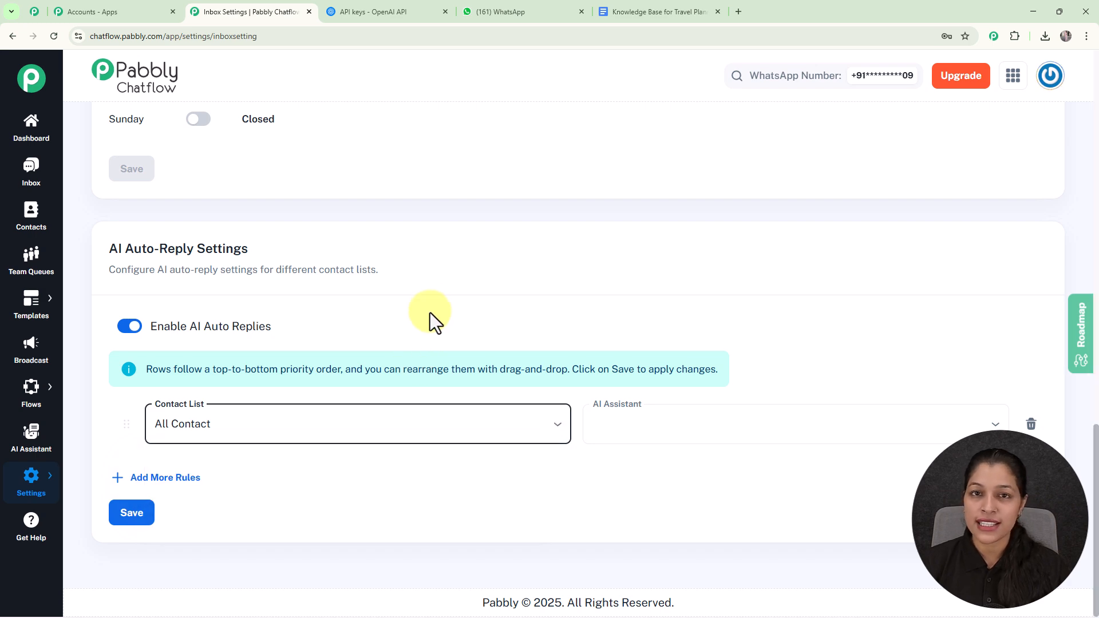
click(756, 437)
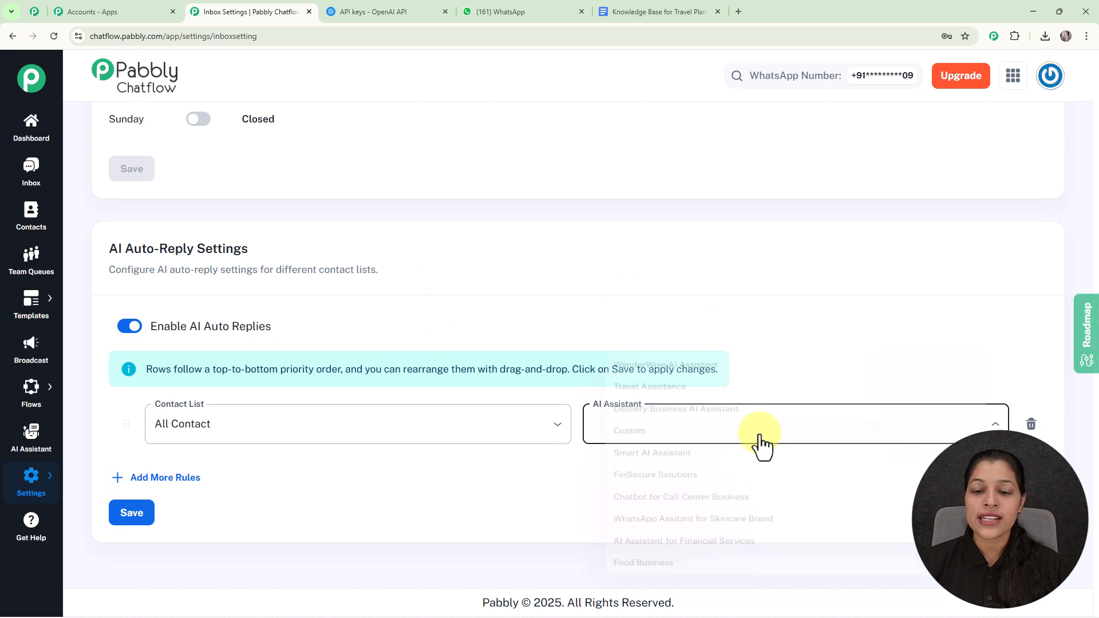
click(561, 321)
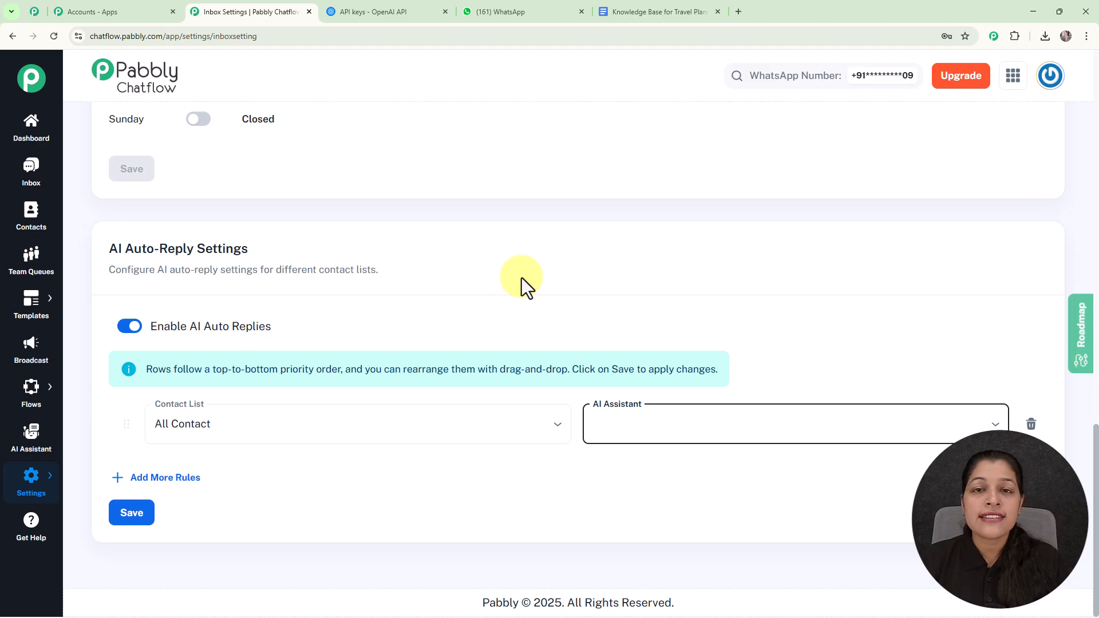
In the Inbox, open the contact's chat about customizing a tour package and assign WanderWise AI Assistant to it, saving the choice.
click(33, 168)
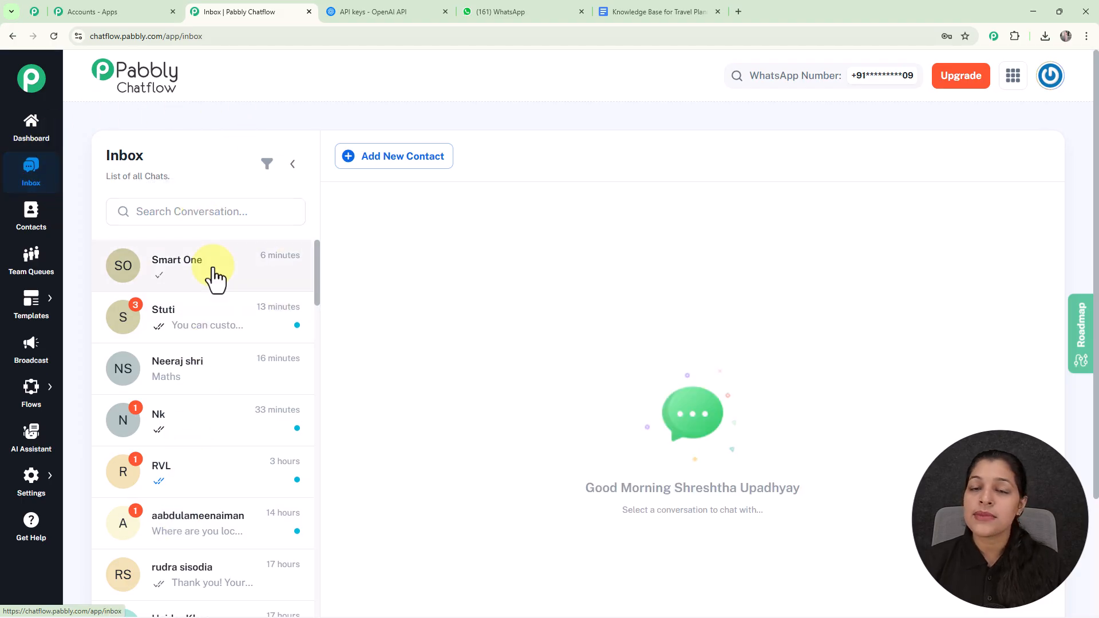
click(218, 336)
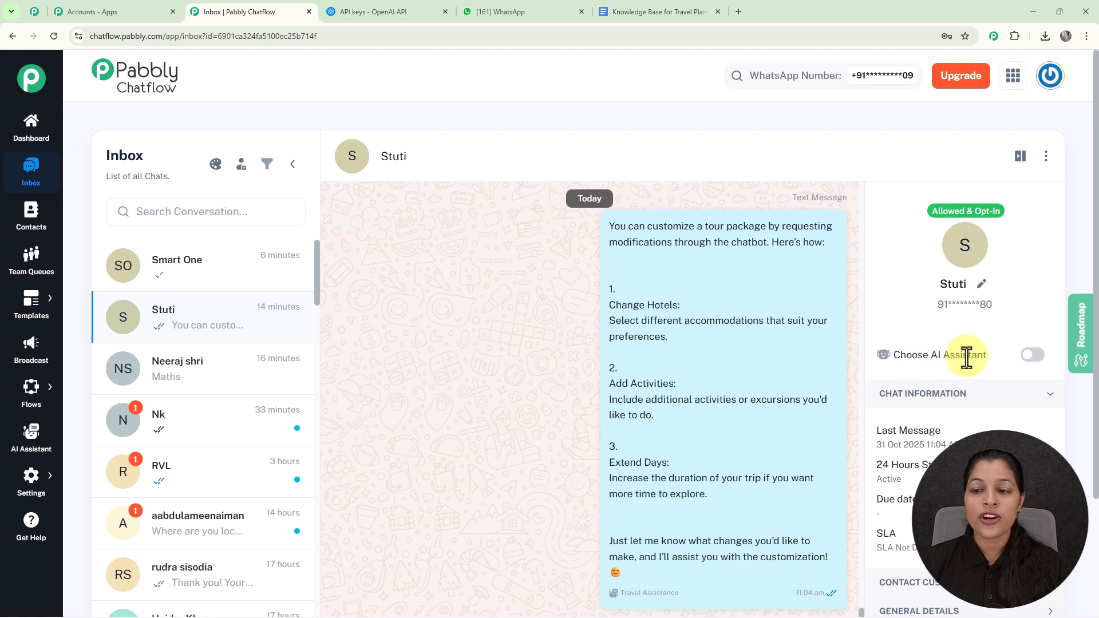
click(1033, 356)
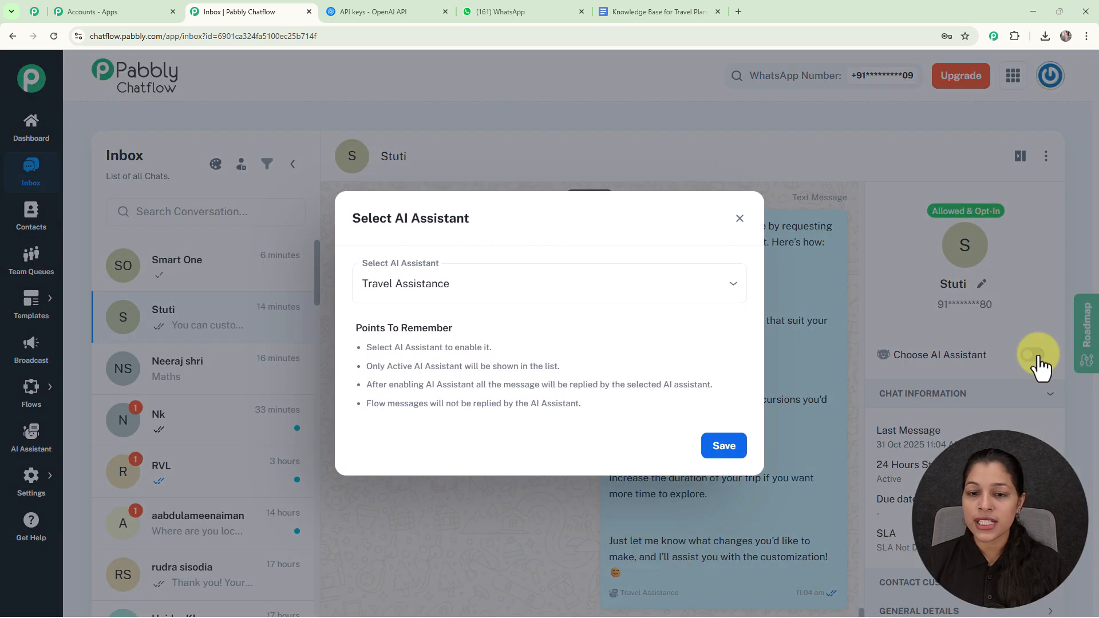
click(612, 296)
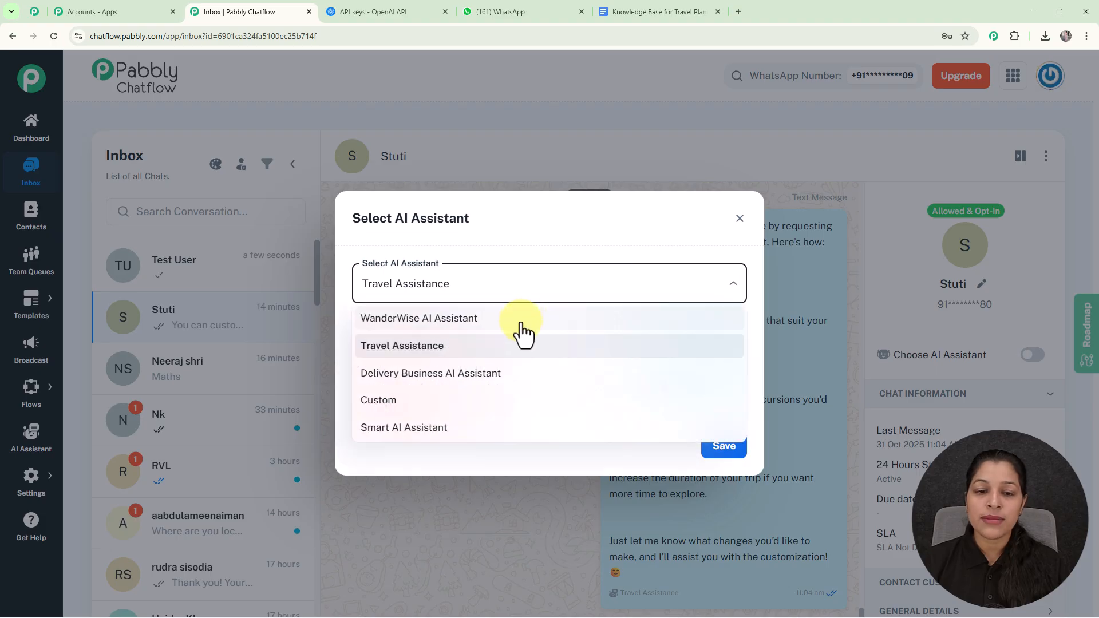
click(467, 324)
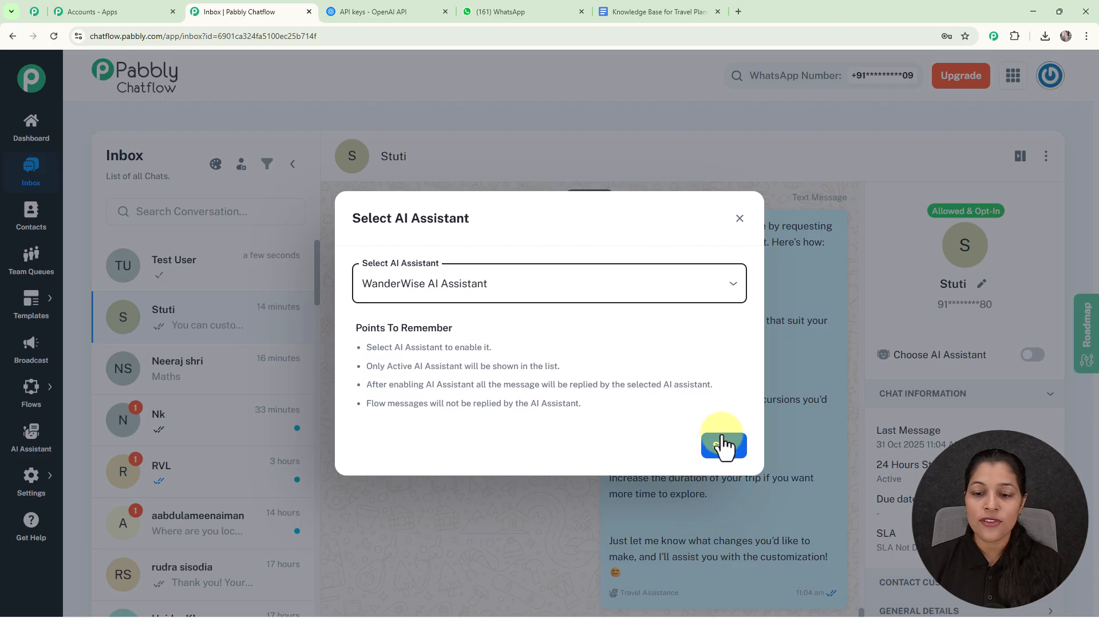
click(717, 450)
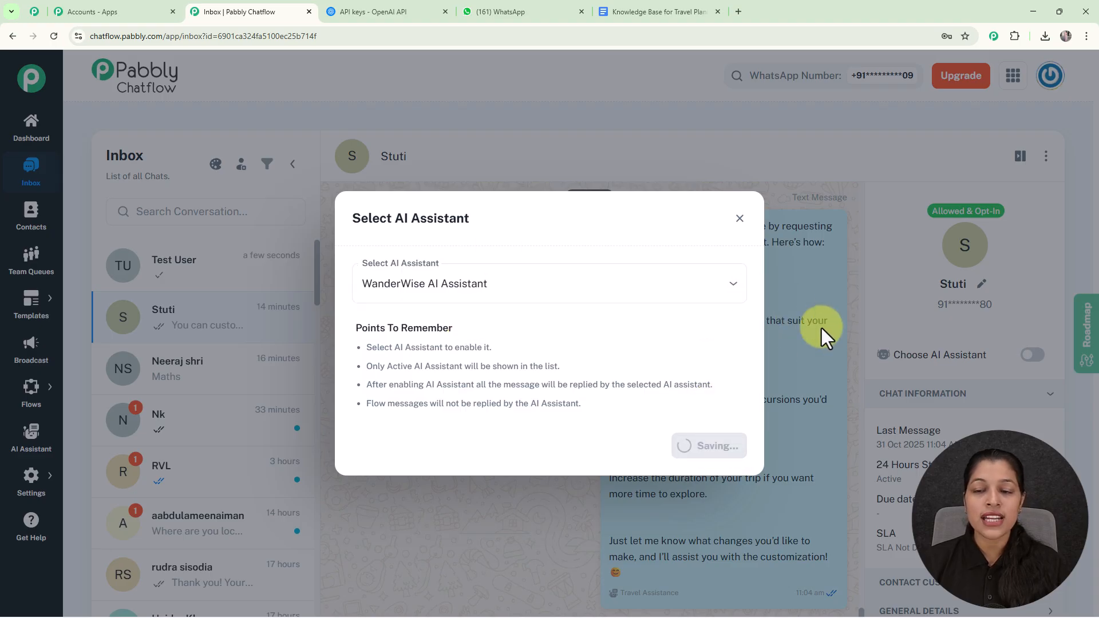